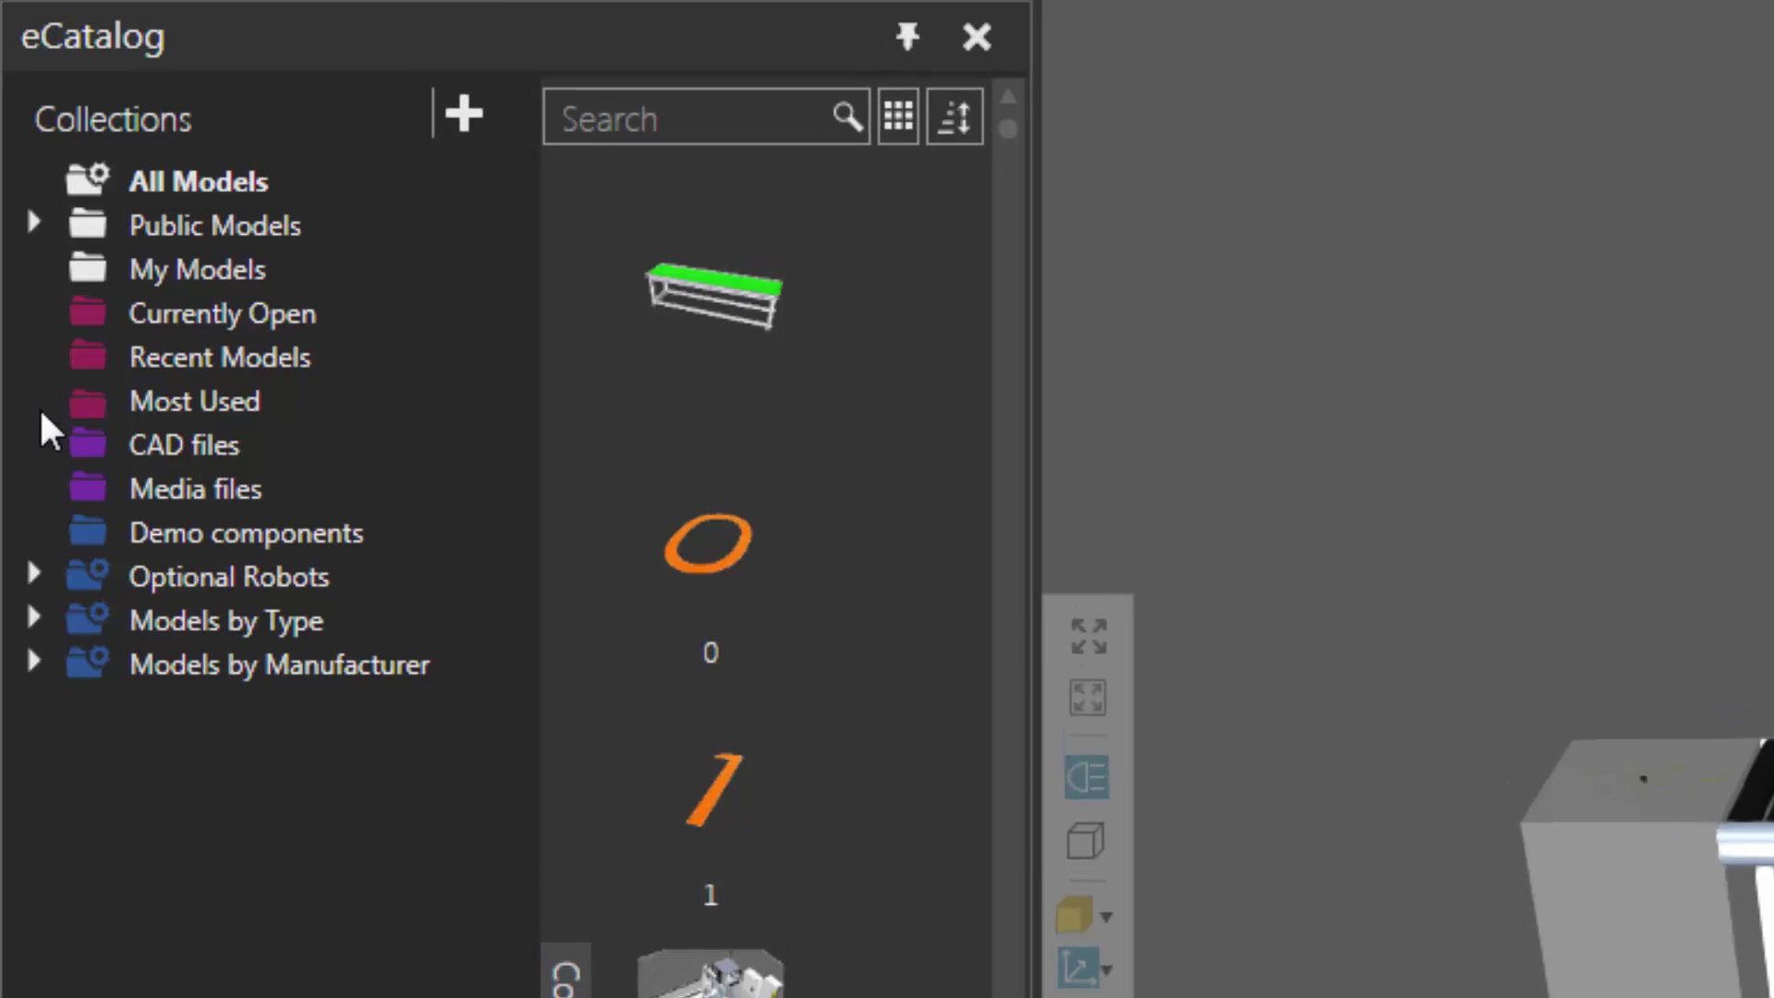
# - Browse the CAD files and Media files collections, selecting each PDF, PNG and video tile
pyautogui.click(84, 439)
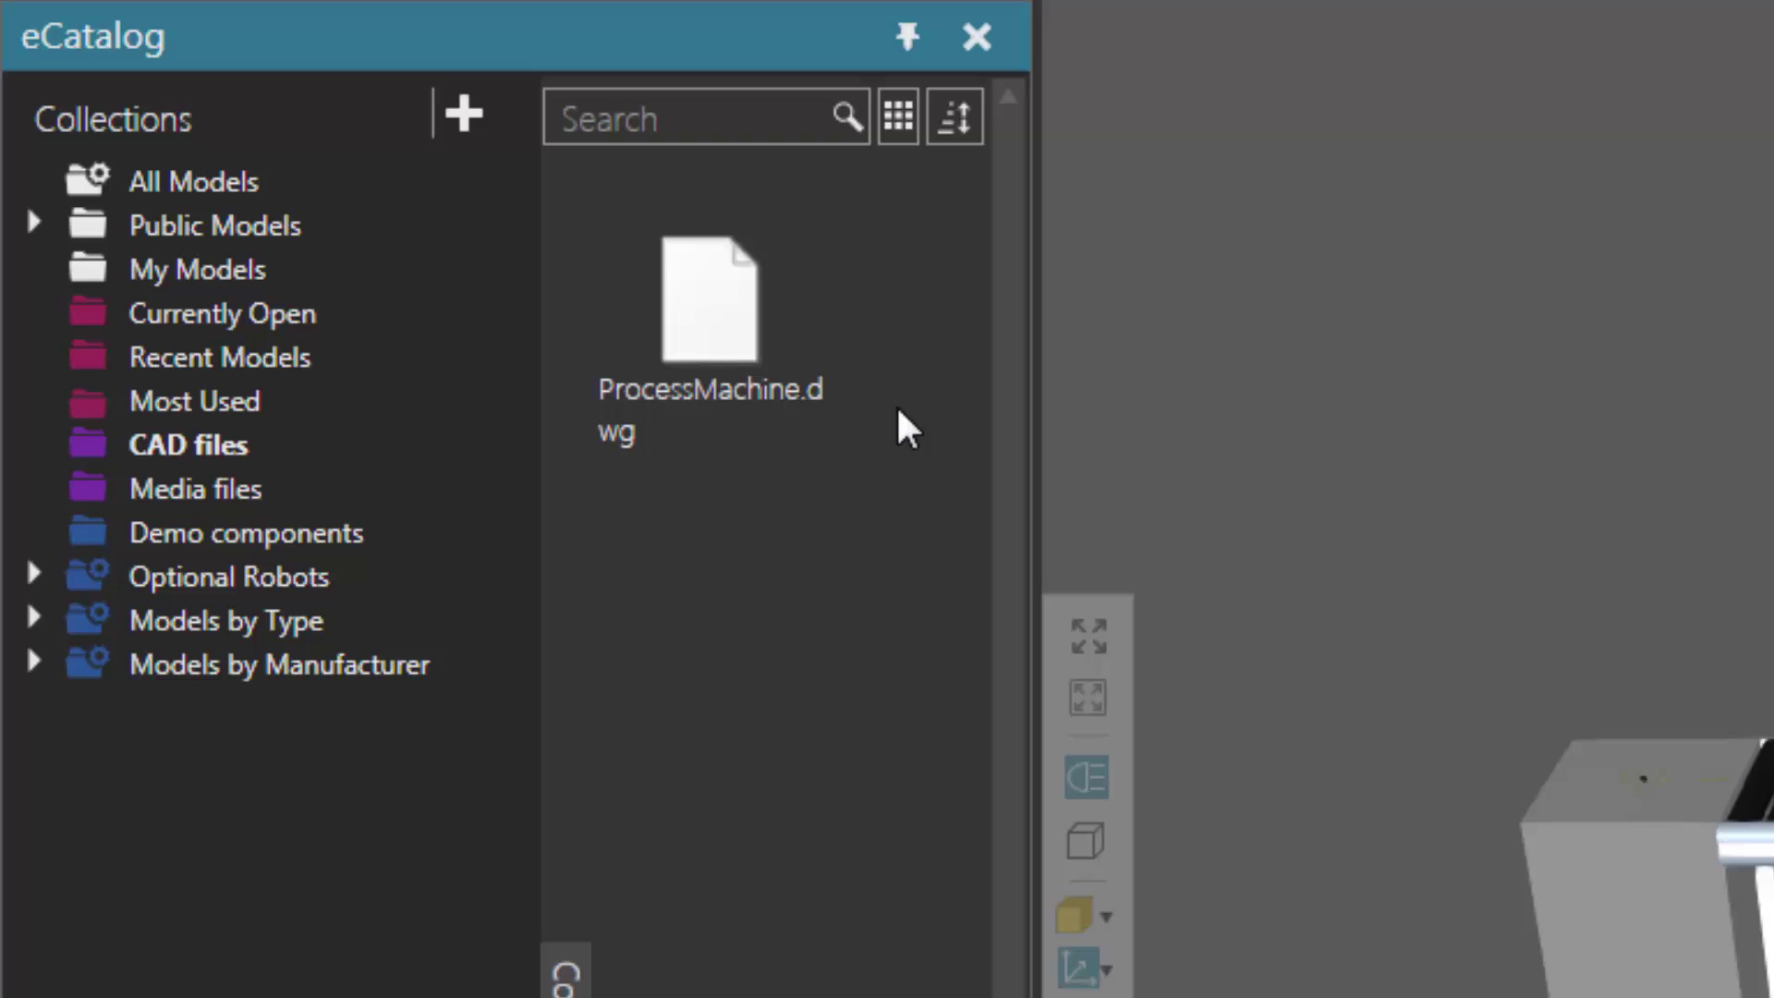
pyautogui.click(159, 492)
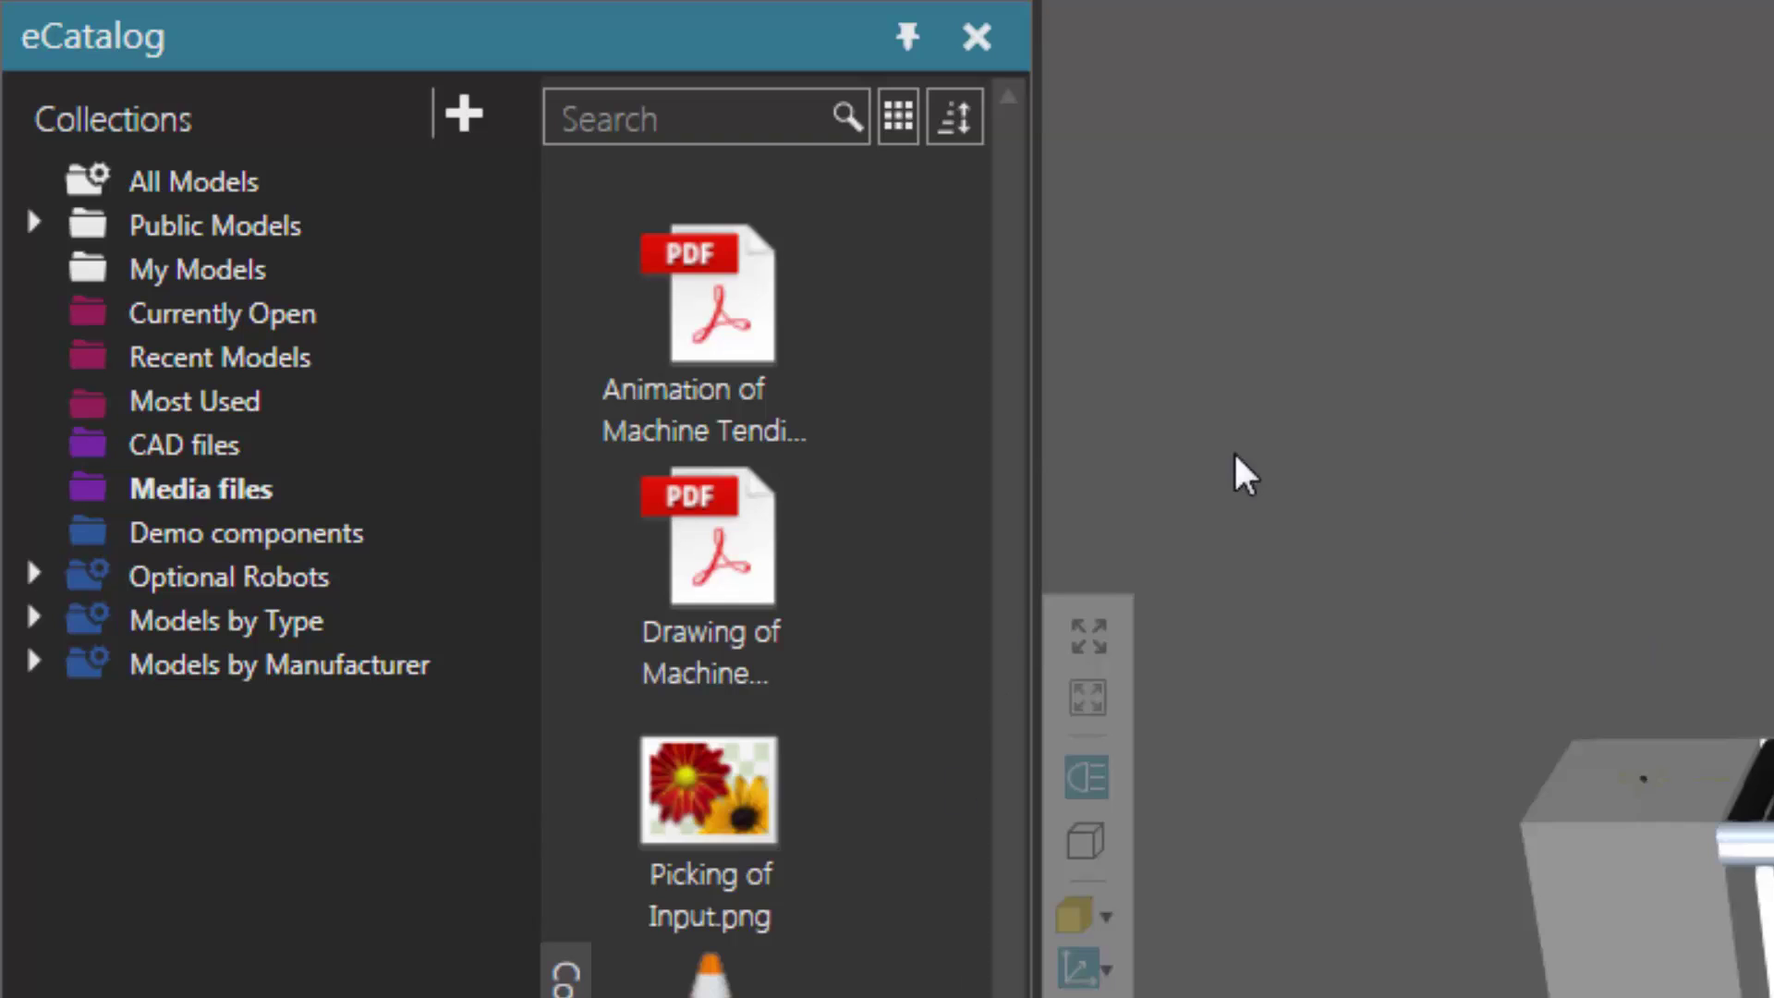
pyautogui.click(737, 335)
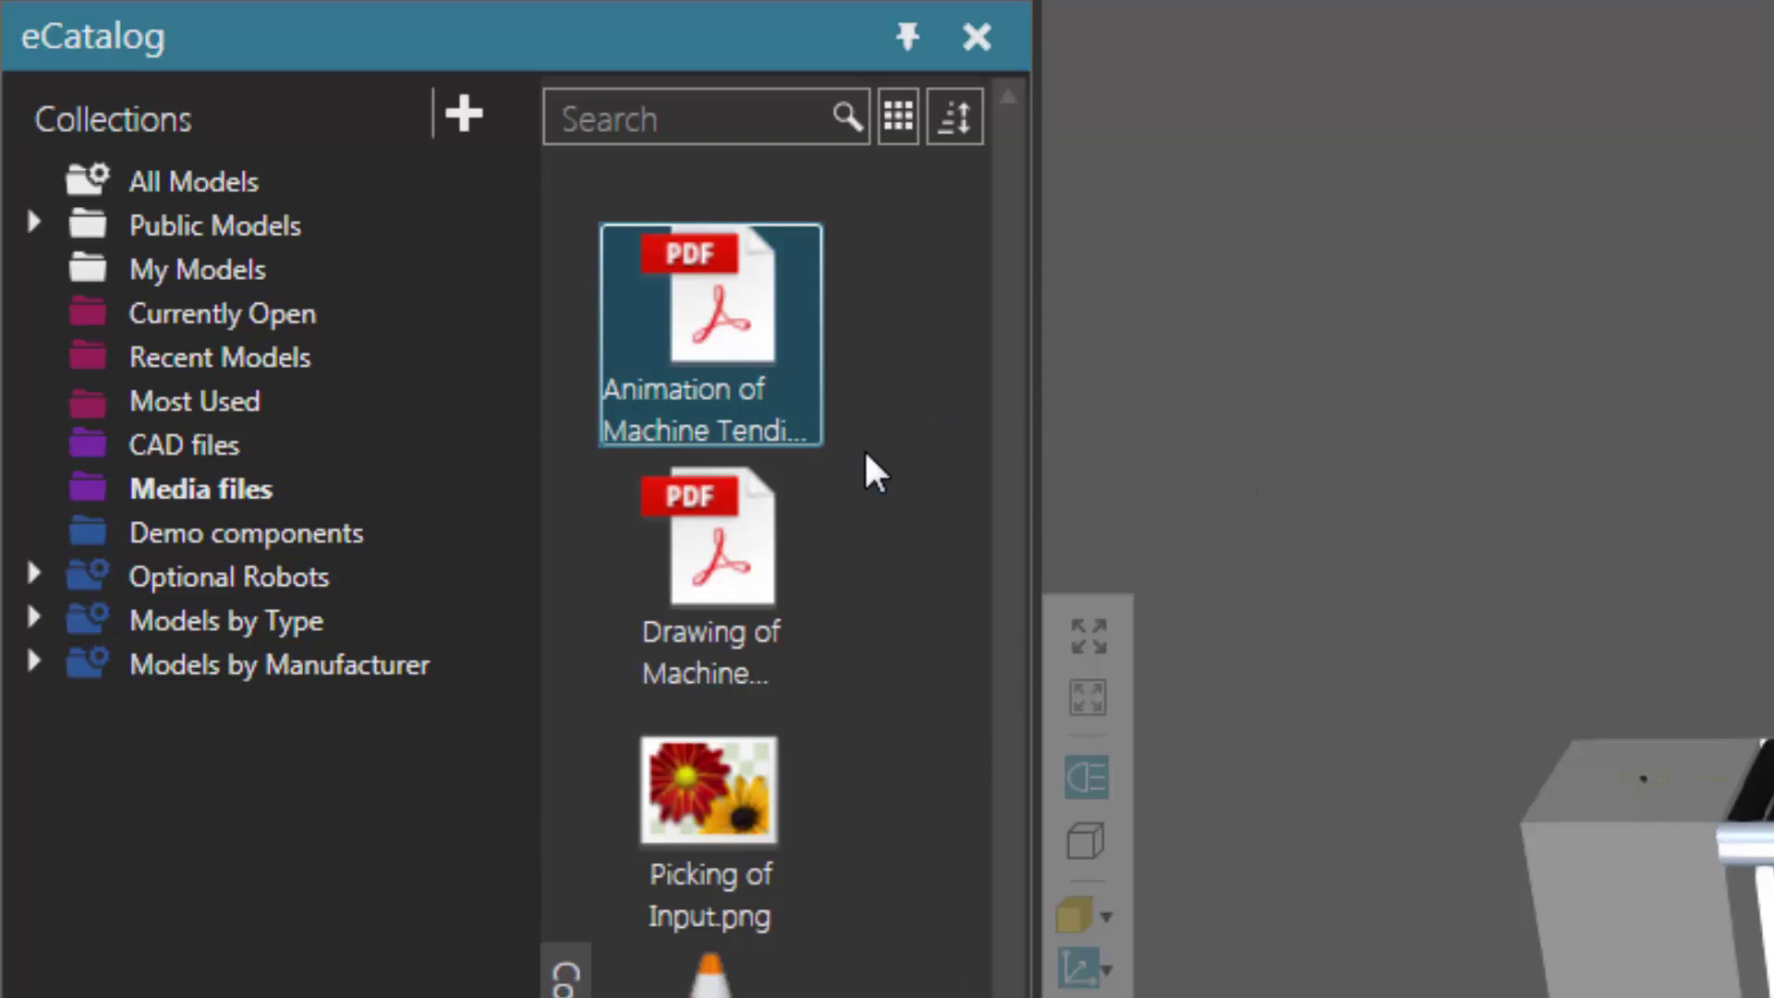
pyautogui.click(726, 542)
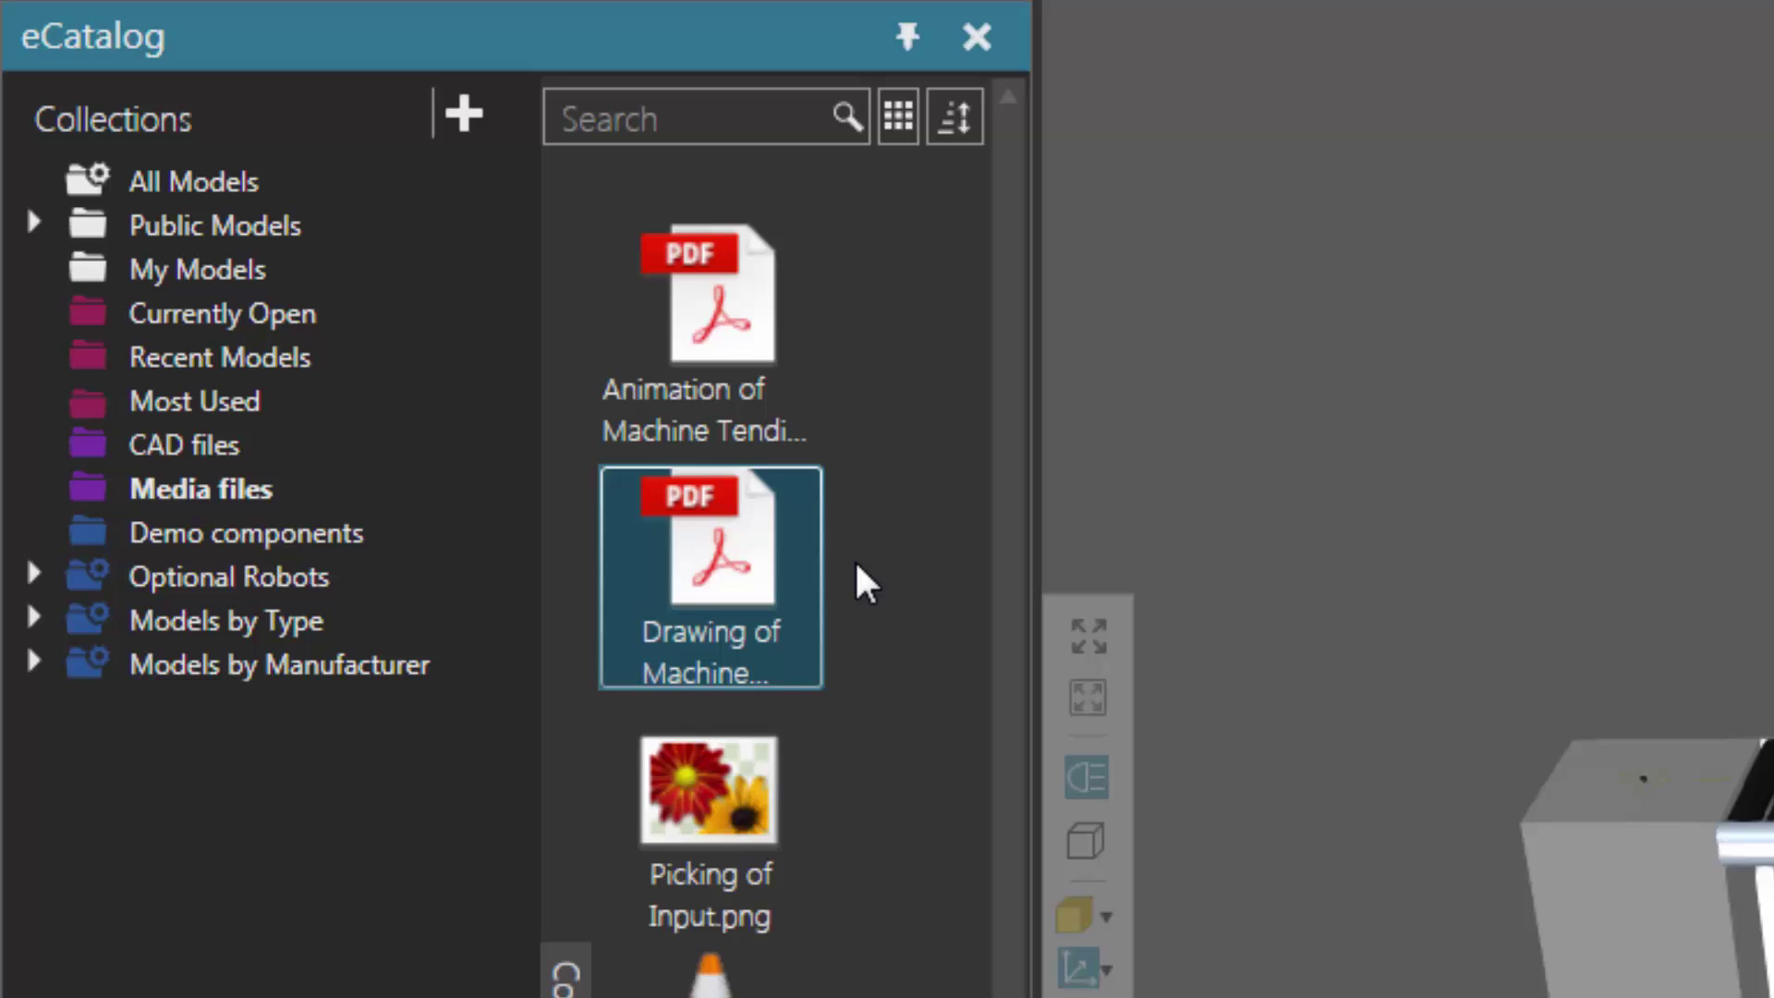
pyautogui.click(745, 789)
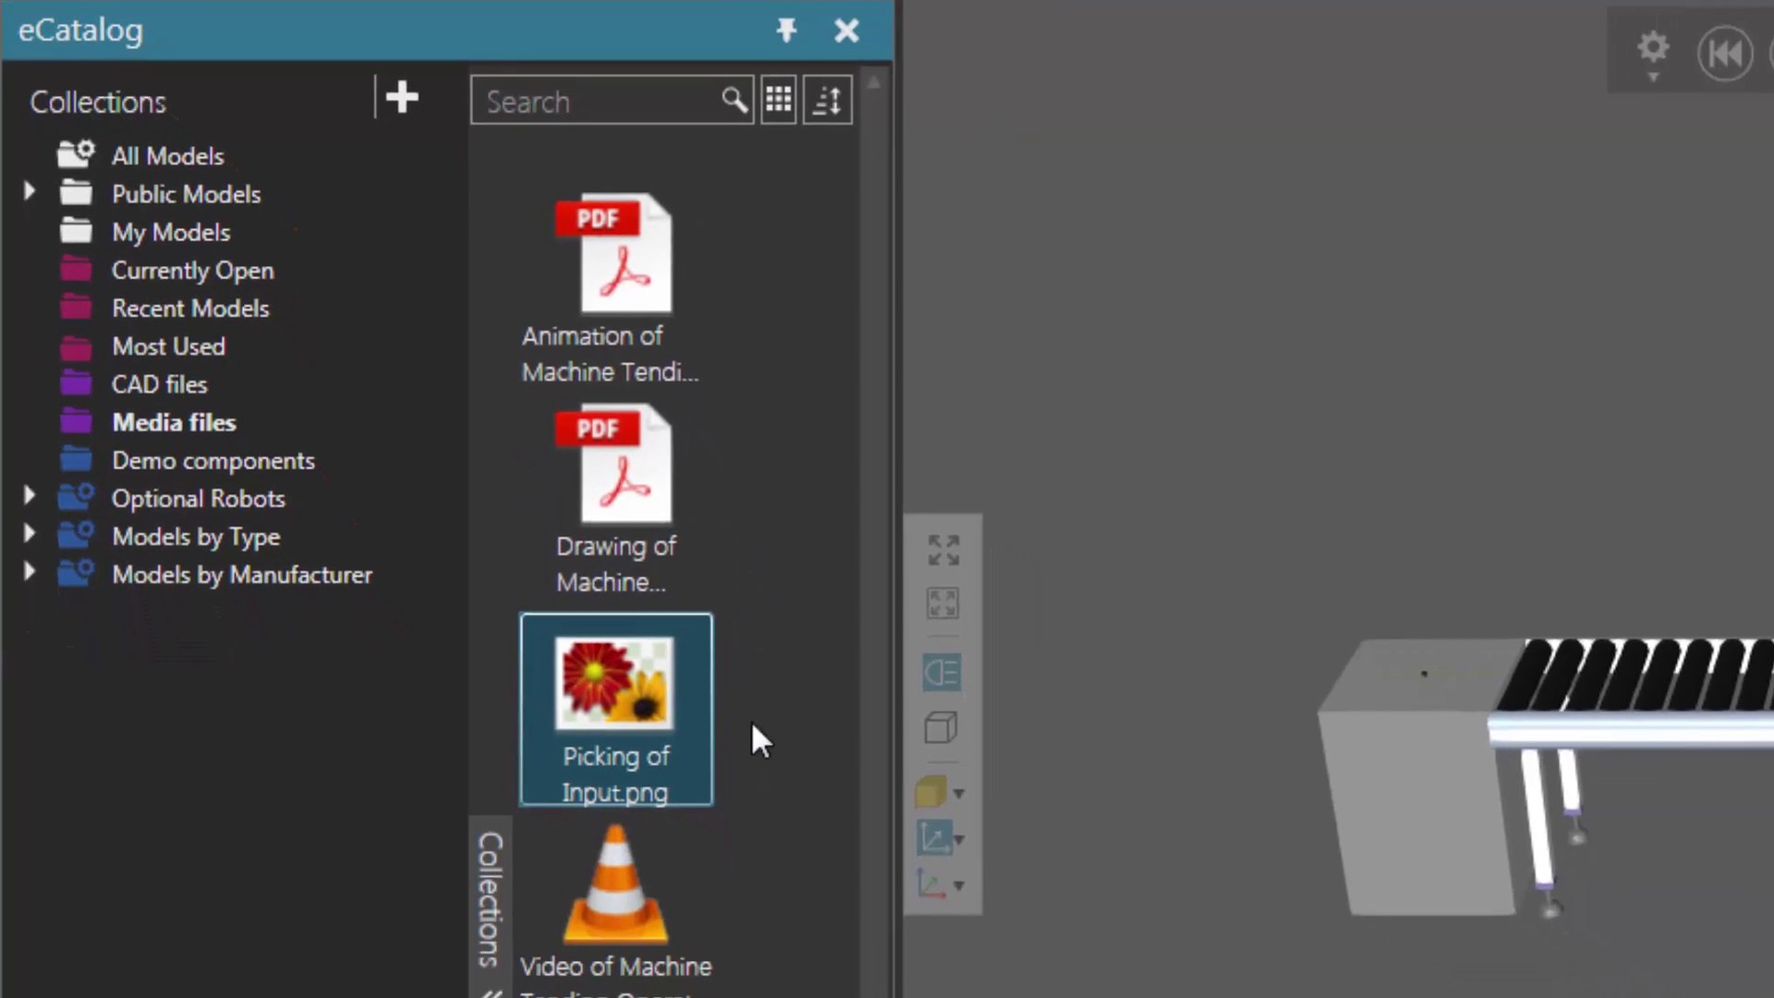
pyautogui.click(613, 804)
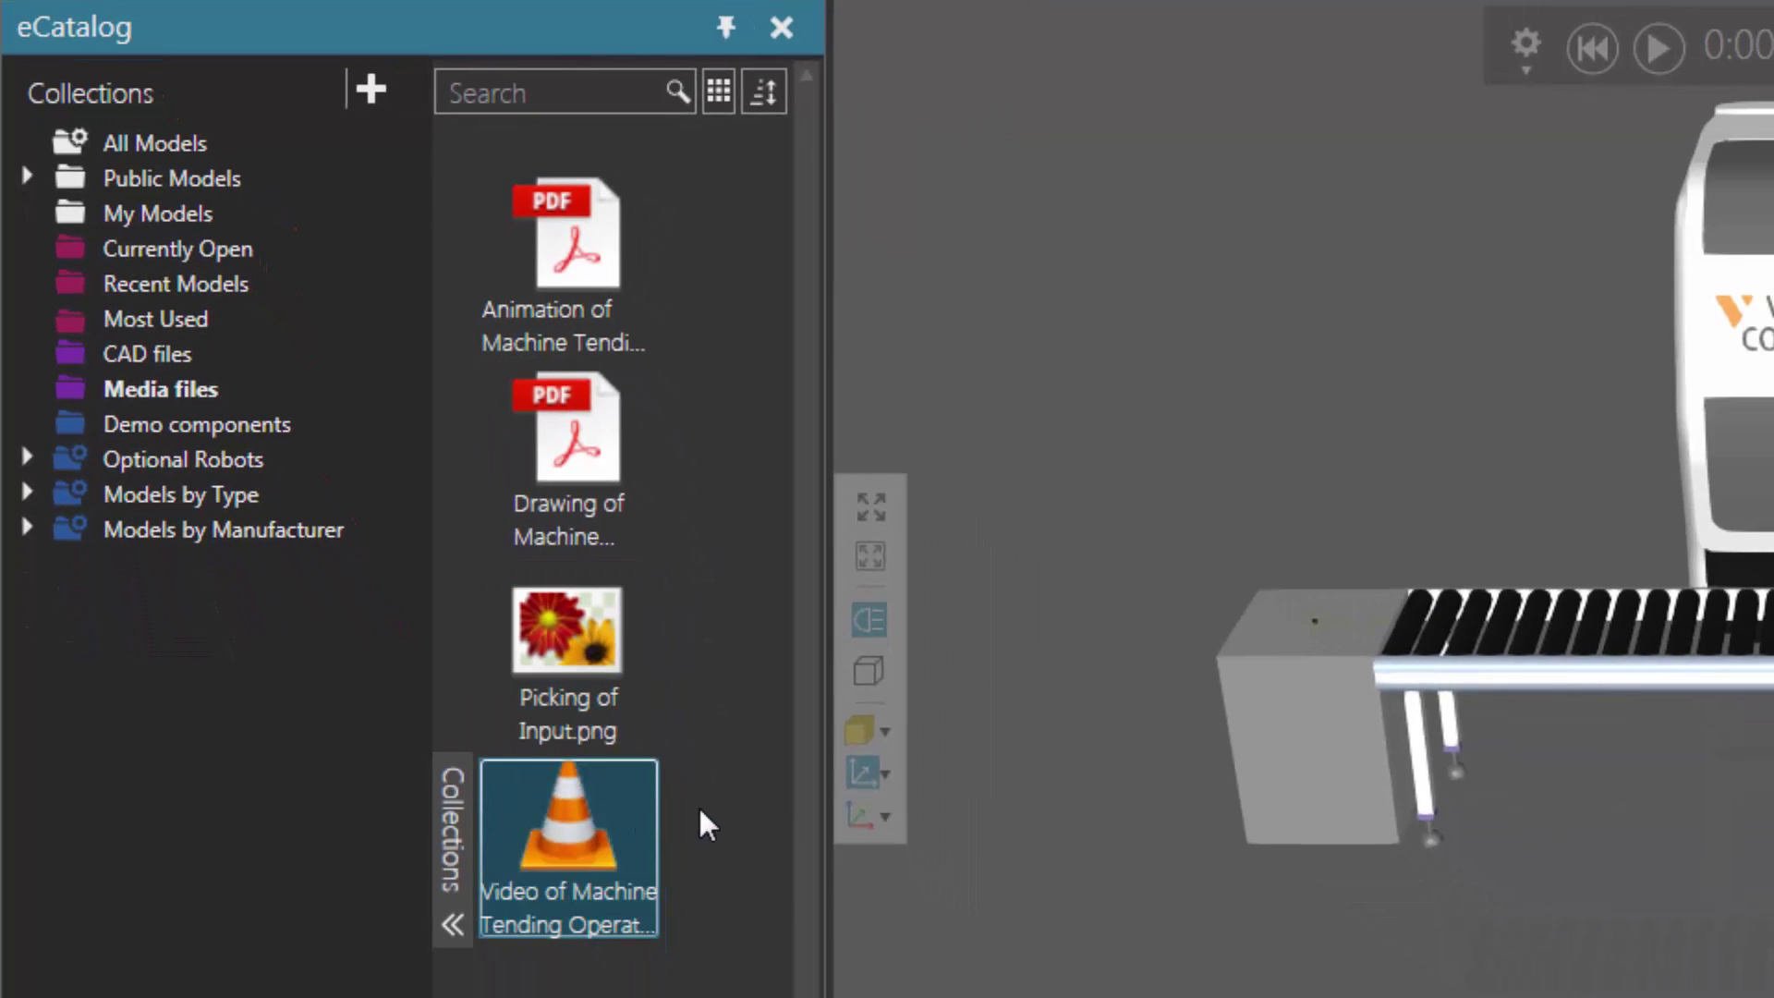
# - View Demo components, then expand Optional Robots to reveal ABB, KUKA and Mitsubishi
pyautogui.click(261, 423)
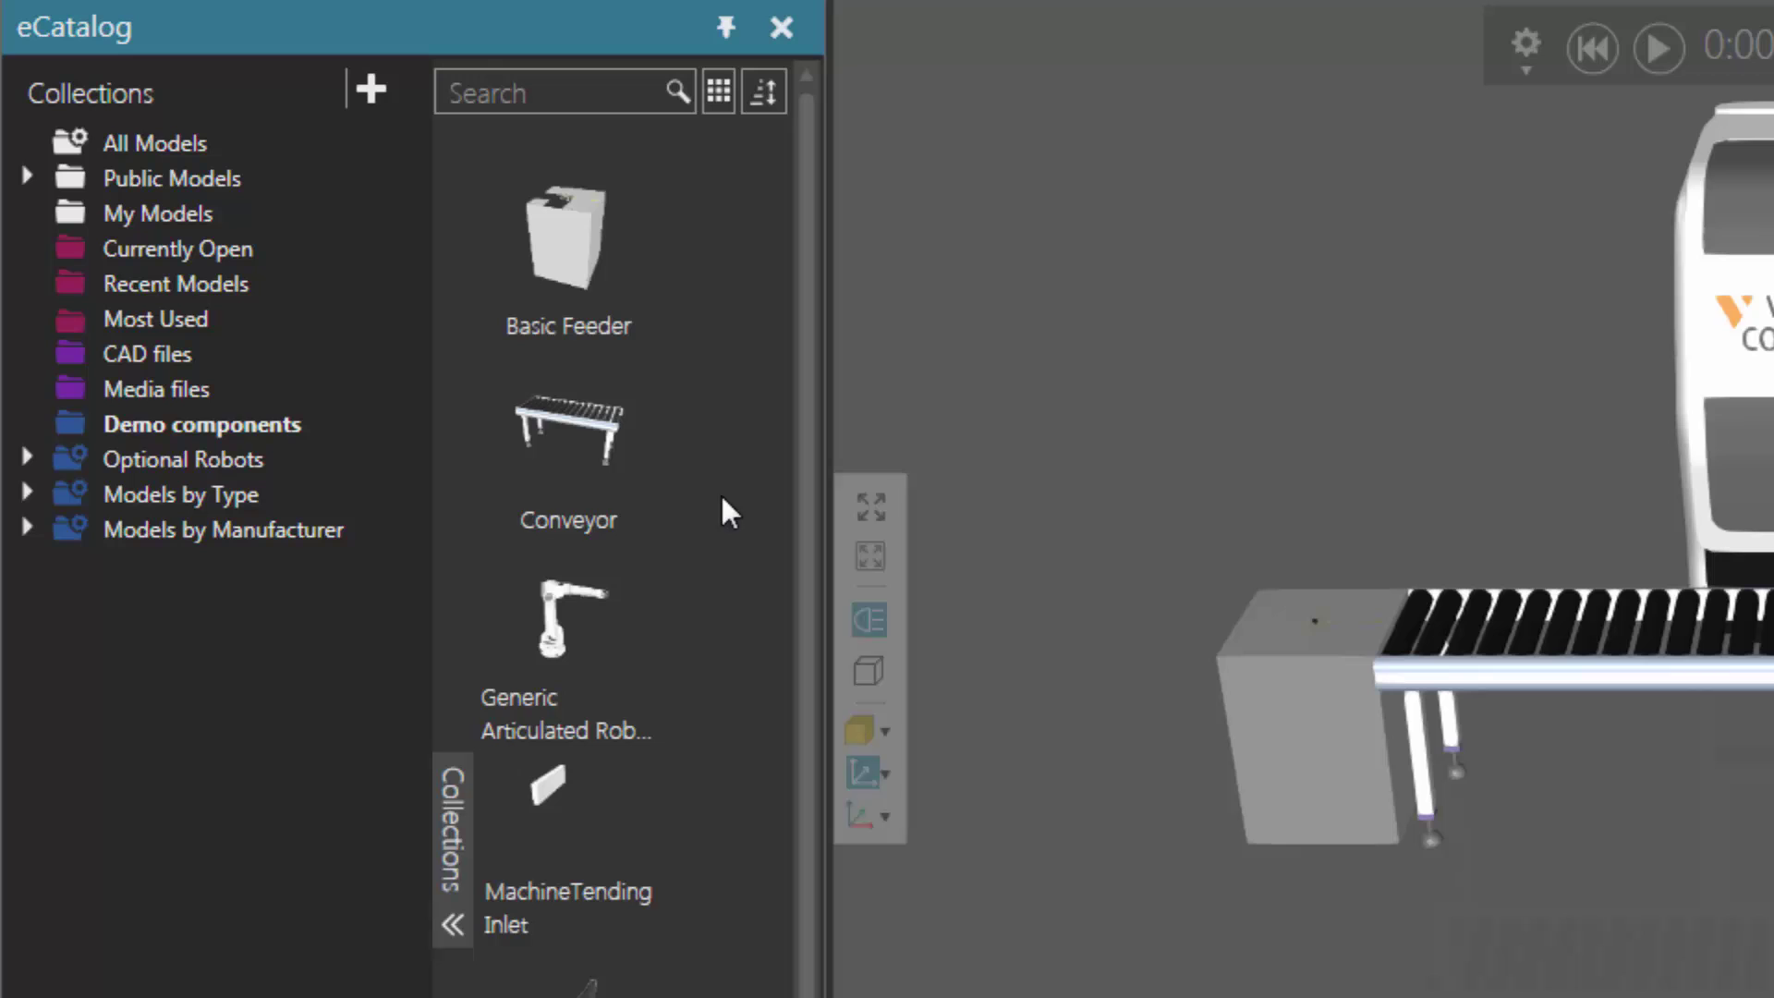
pyautogui.click(129, 460)
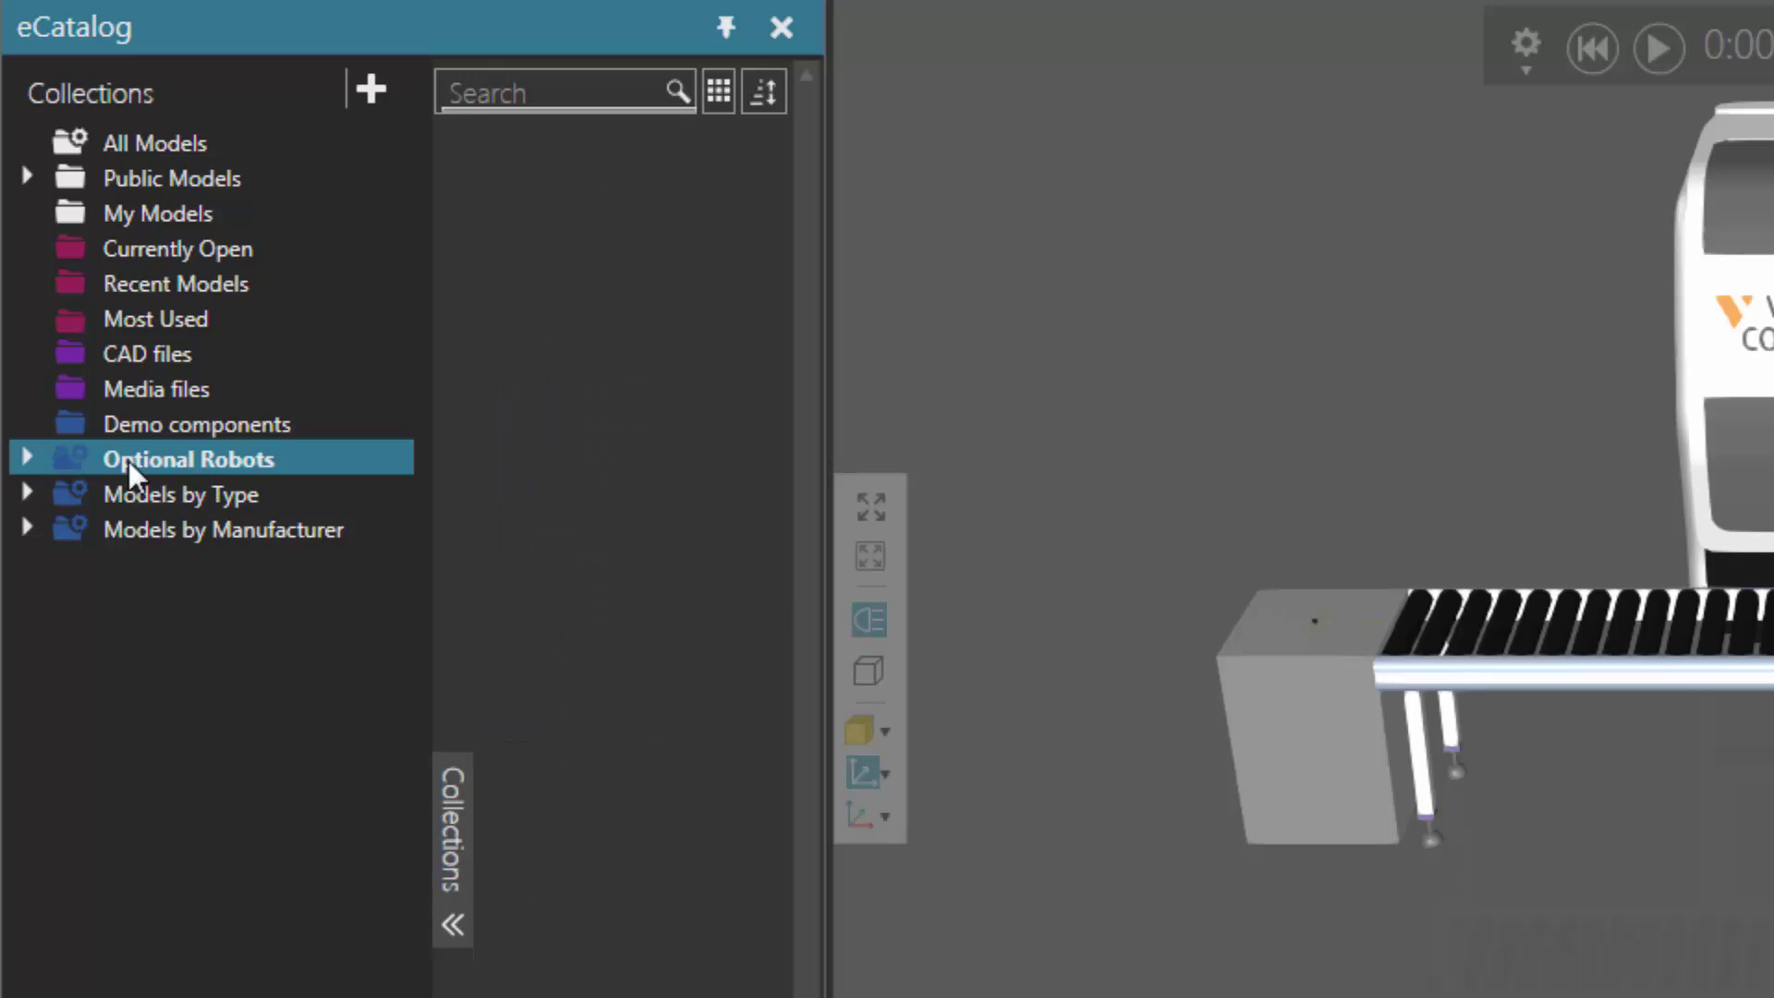
pyautogui.click(25, 458)
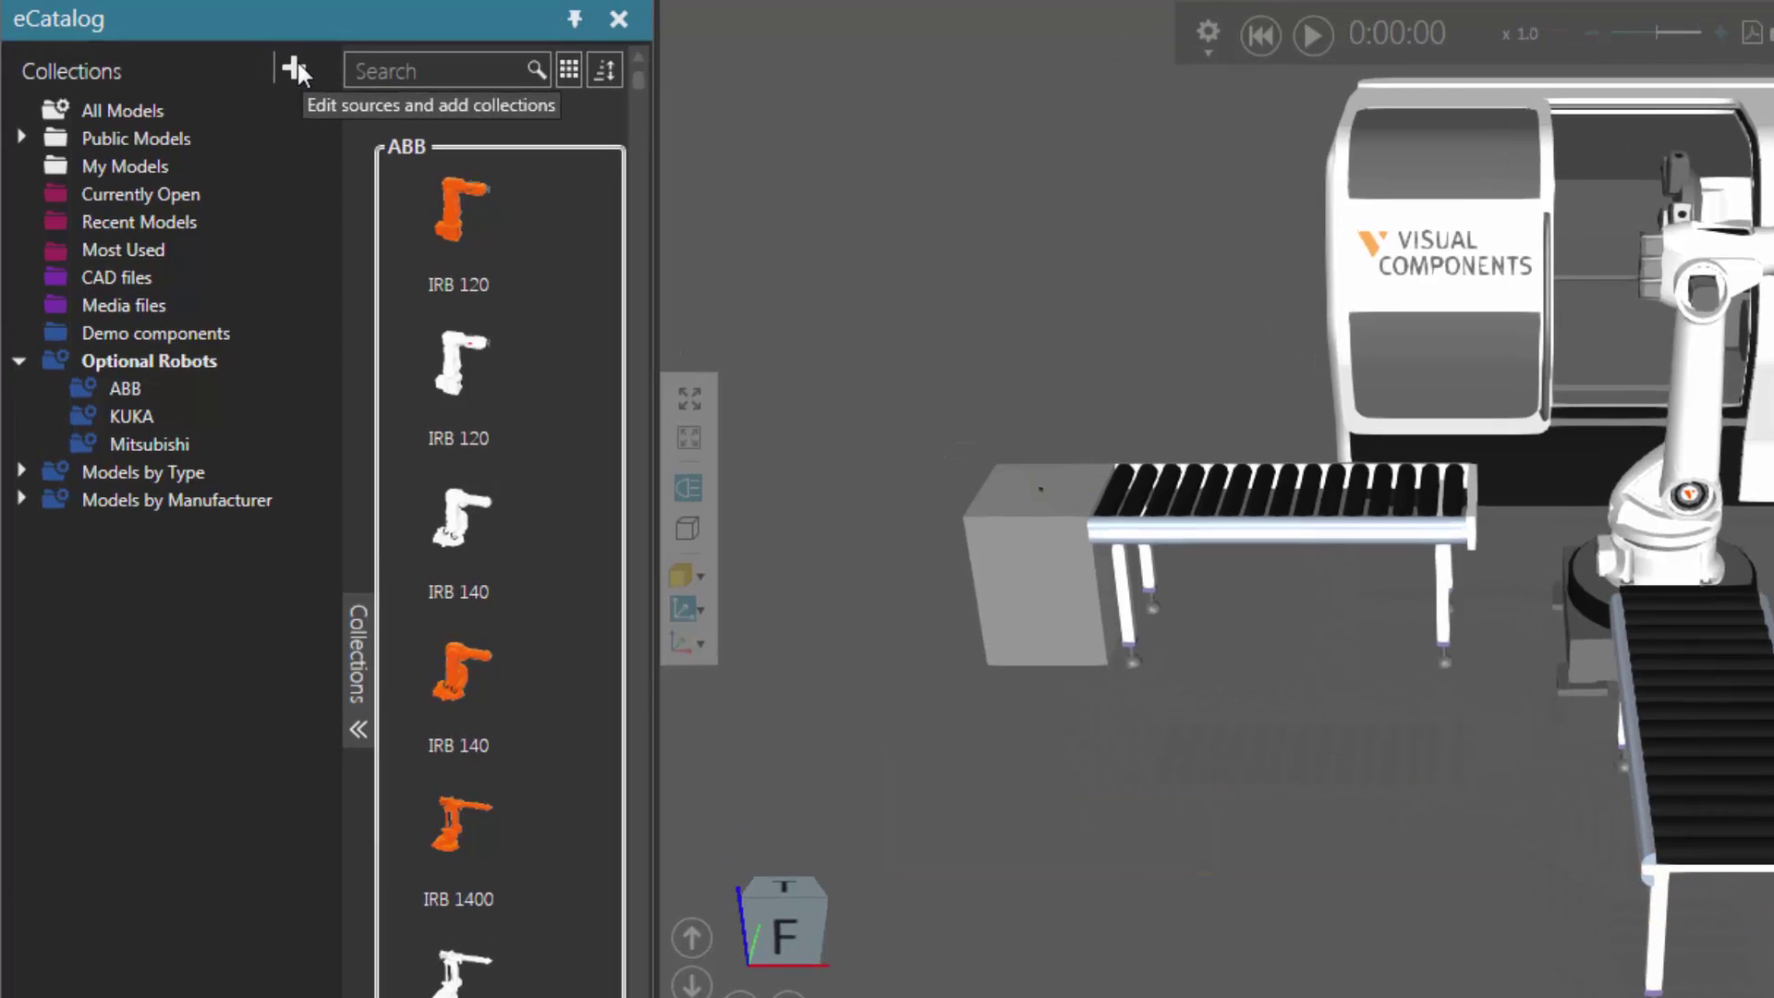
# - Add a new collection group and rename Group 001 to 'My Group'
pyautogui.click(280, 61)
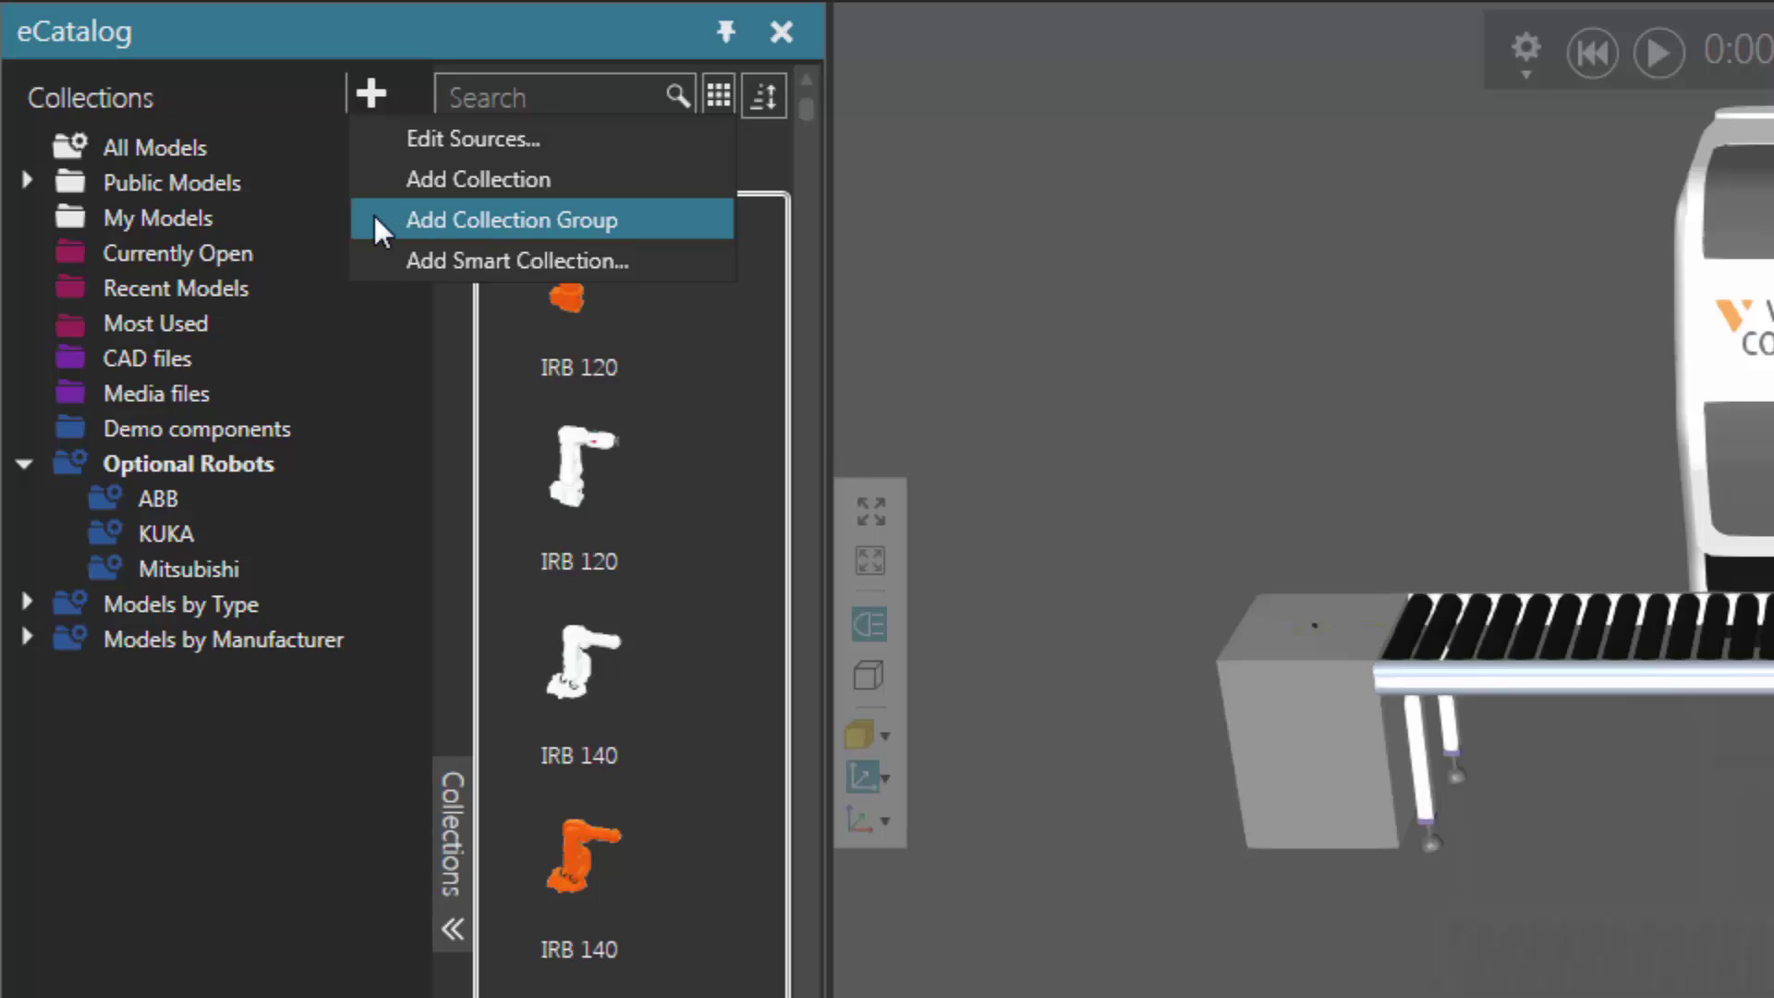
pyautogui.click(379, 222)
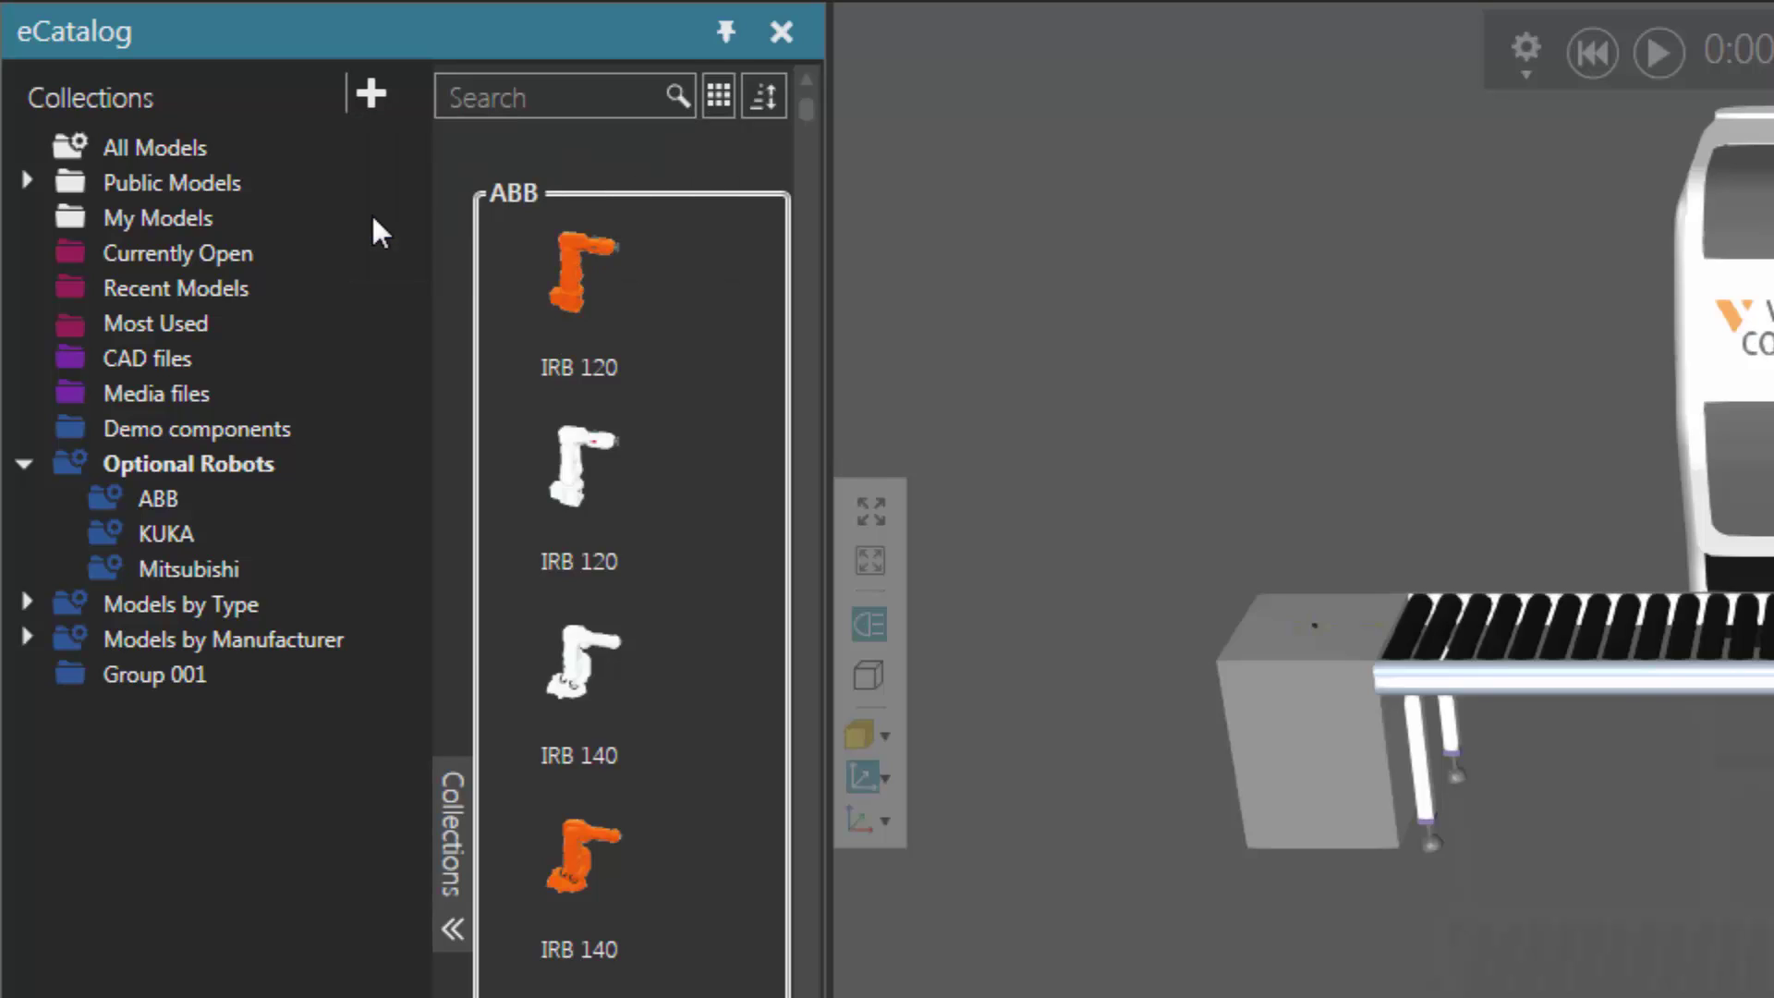
pyautogui.click(114, 670)
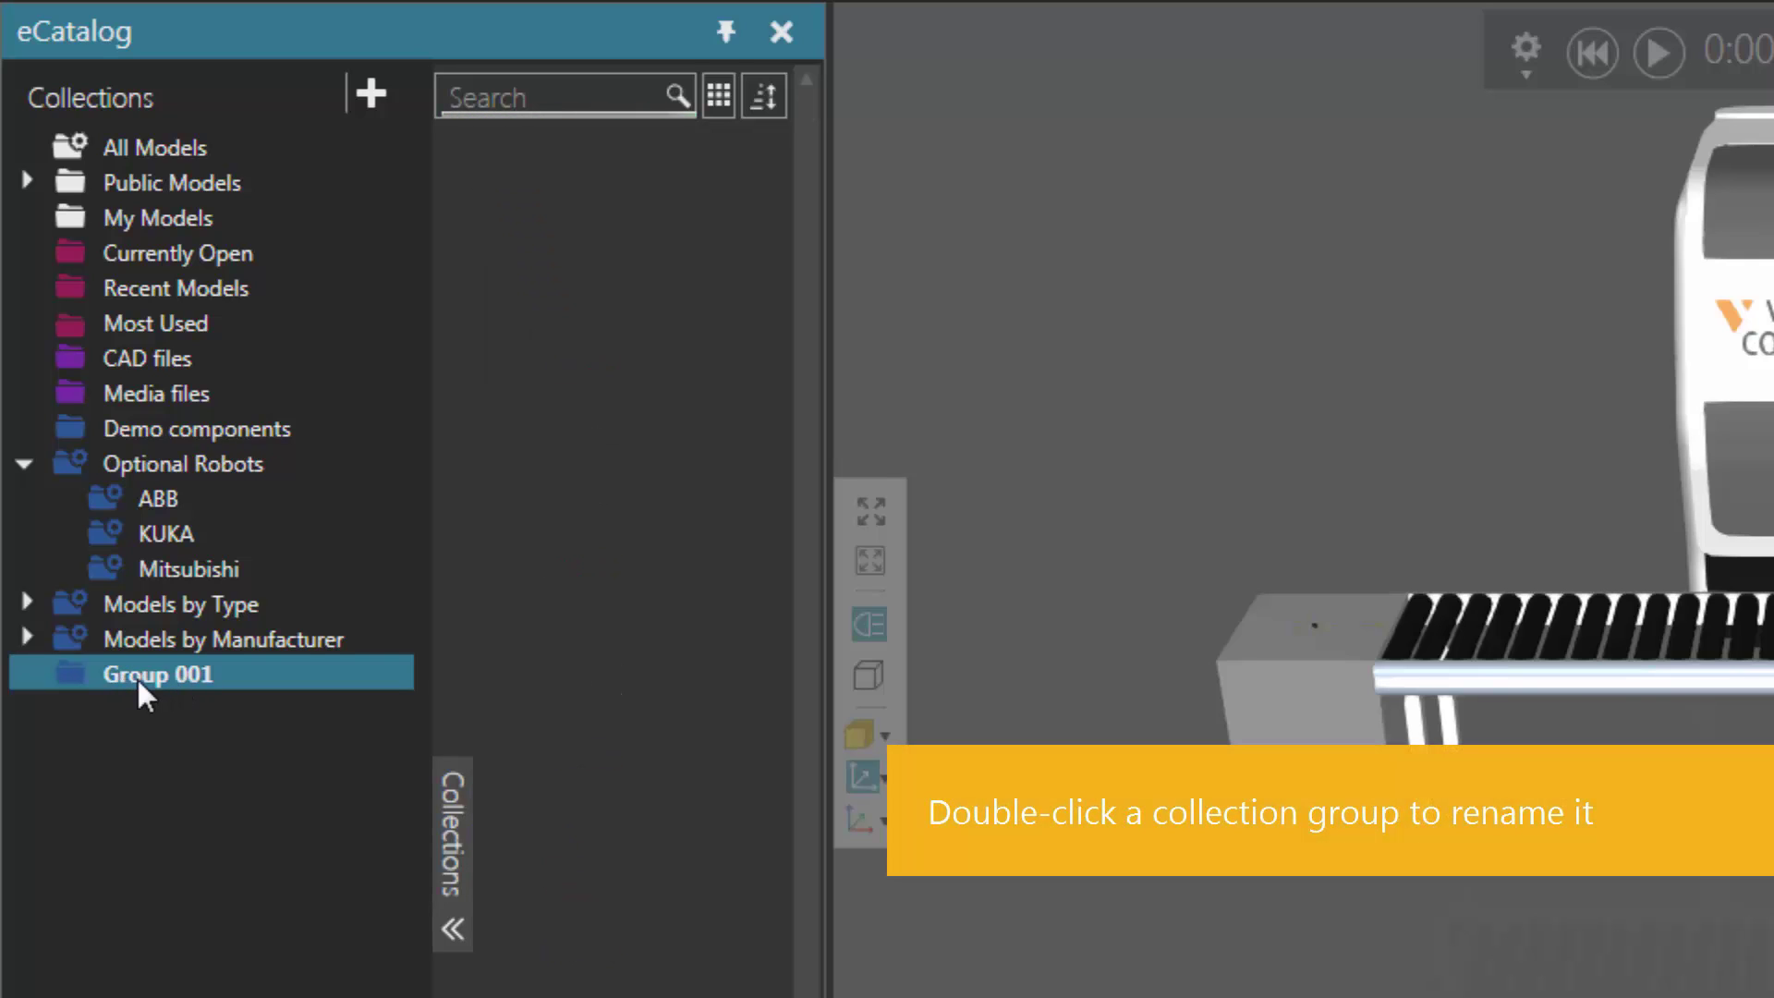
pyautogui.doubleClick(137, 679)
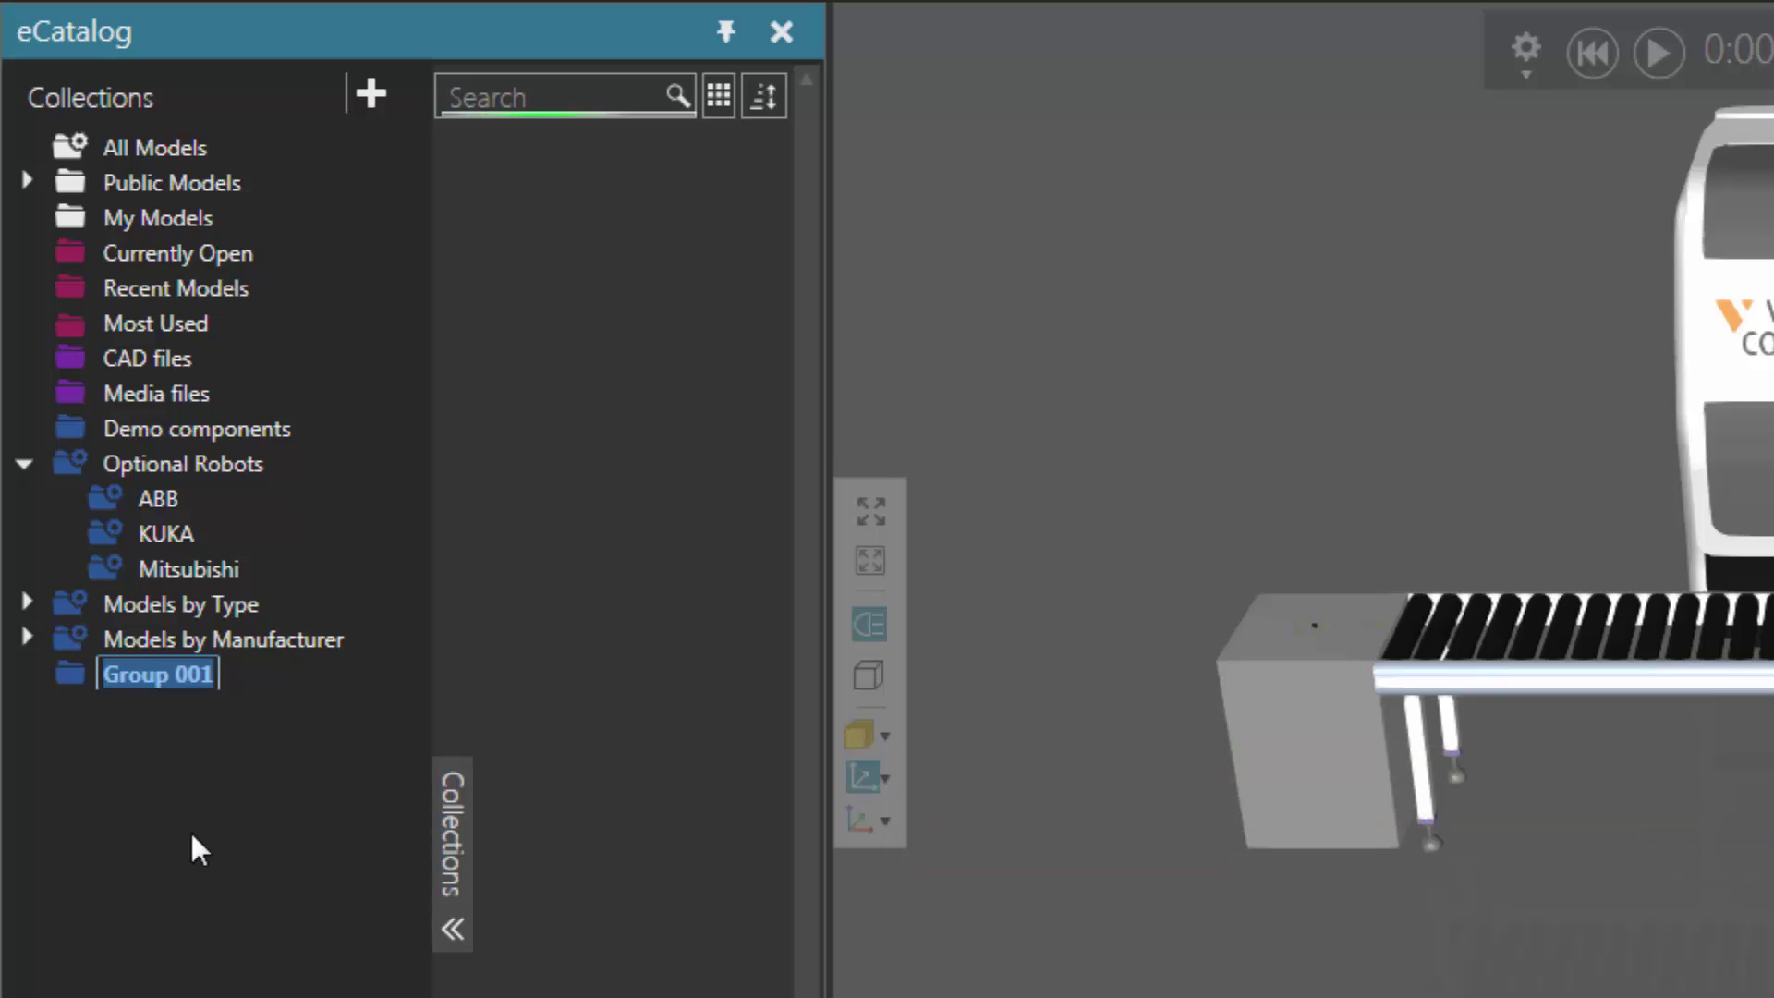
pyautogui.write('My Group')
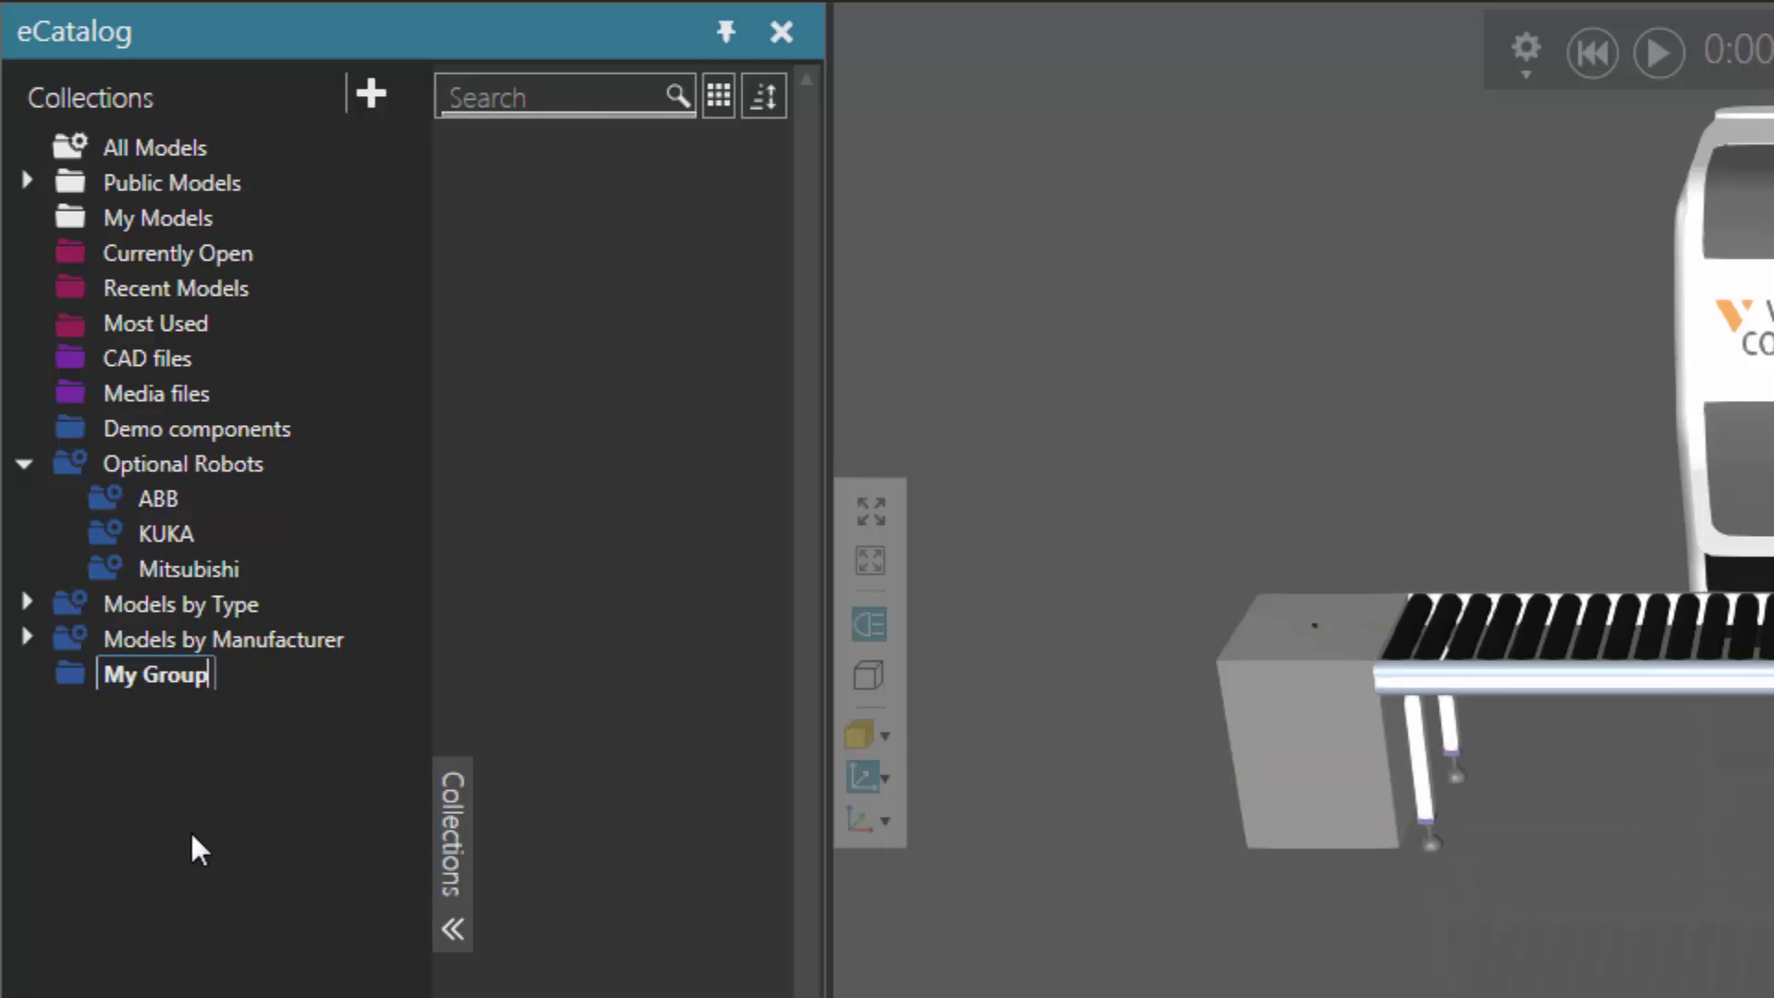
pyautogui.press('Return')
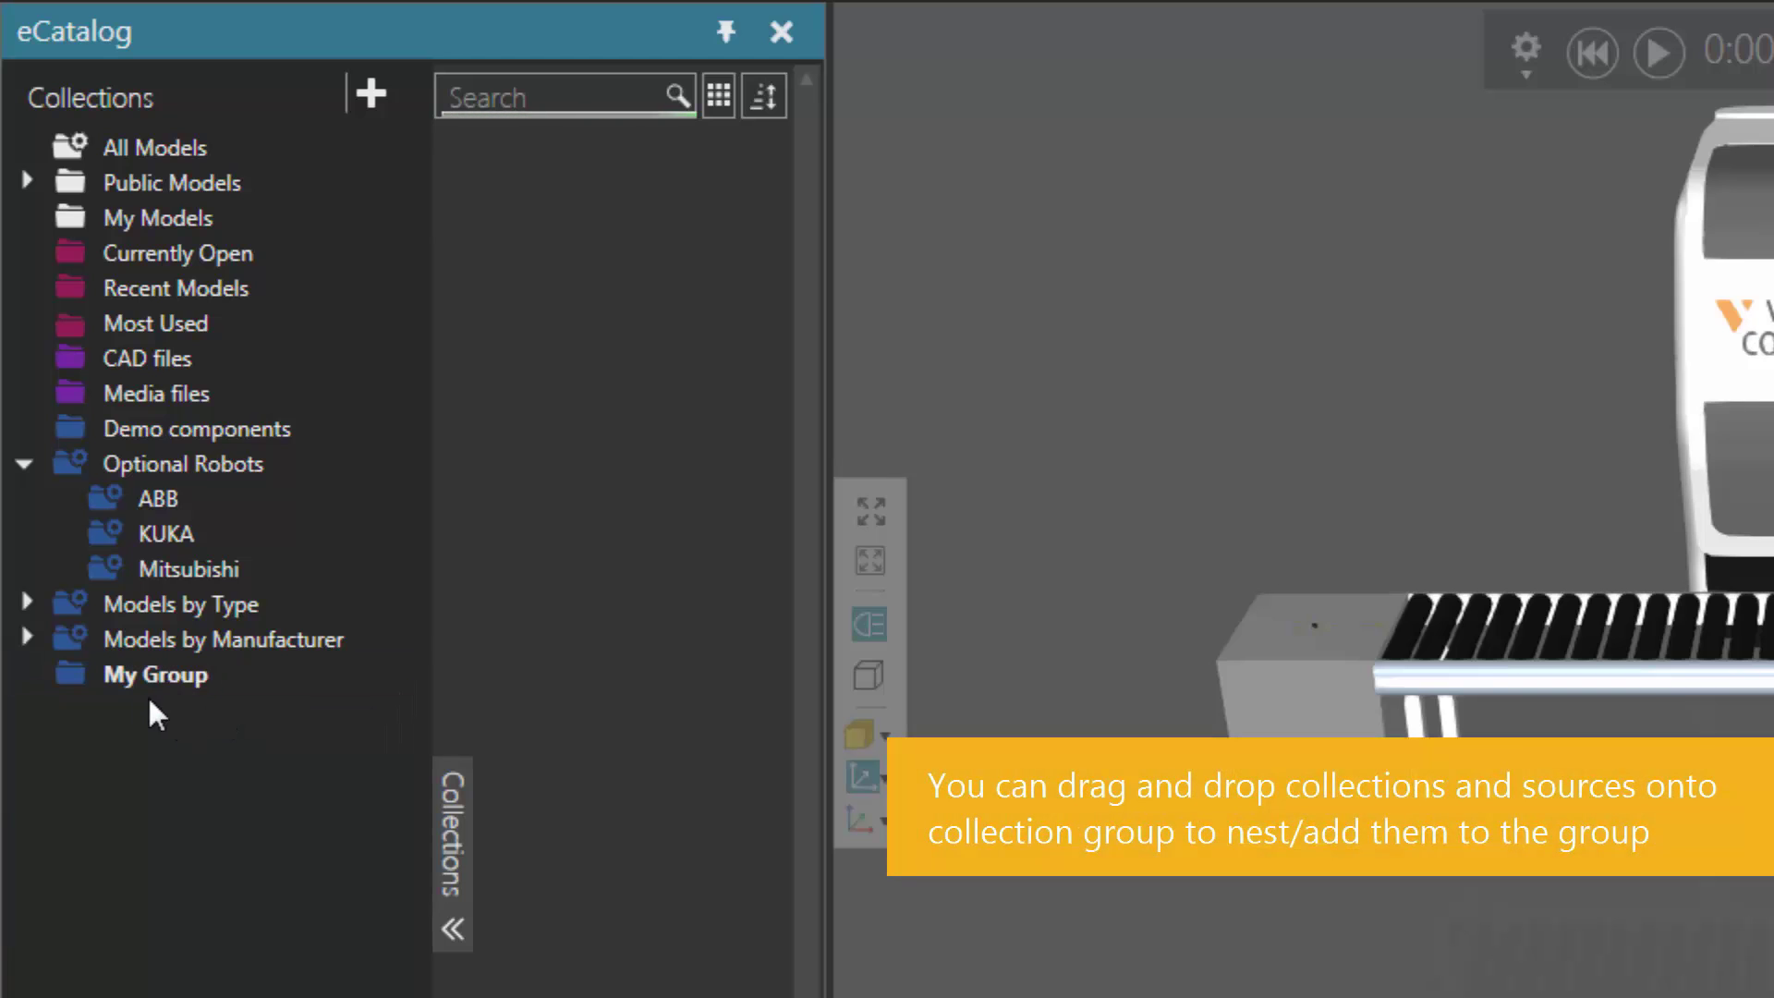
# - Move the CAD files collection into My Group and expand it
pyautogui.moveTo(181, 645); pyautogui.dragTo(175, 679)
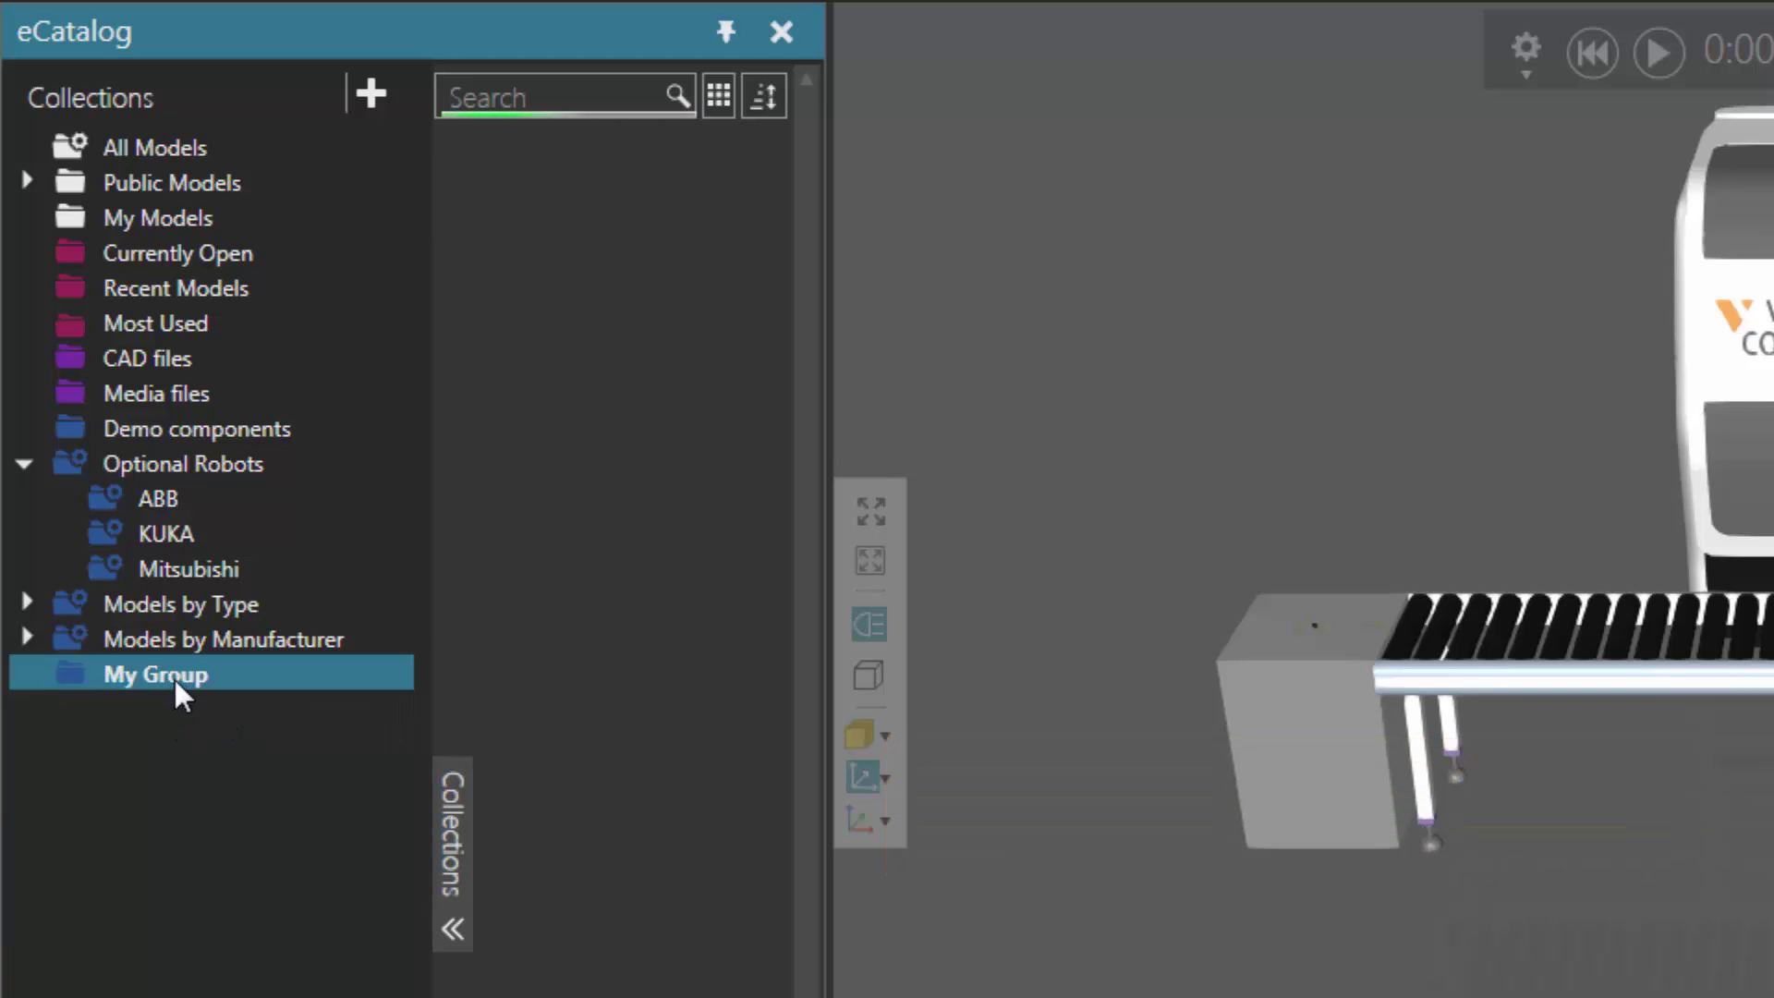
pyautogui.click(137, 359)
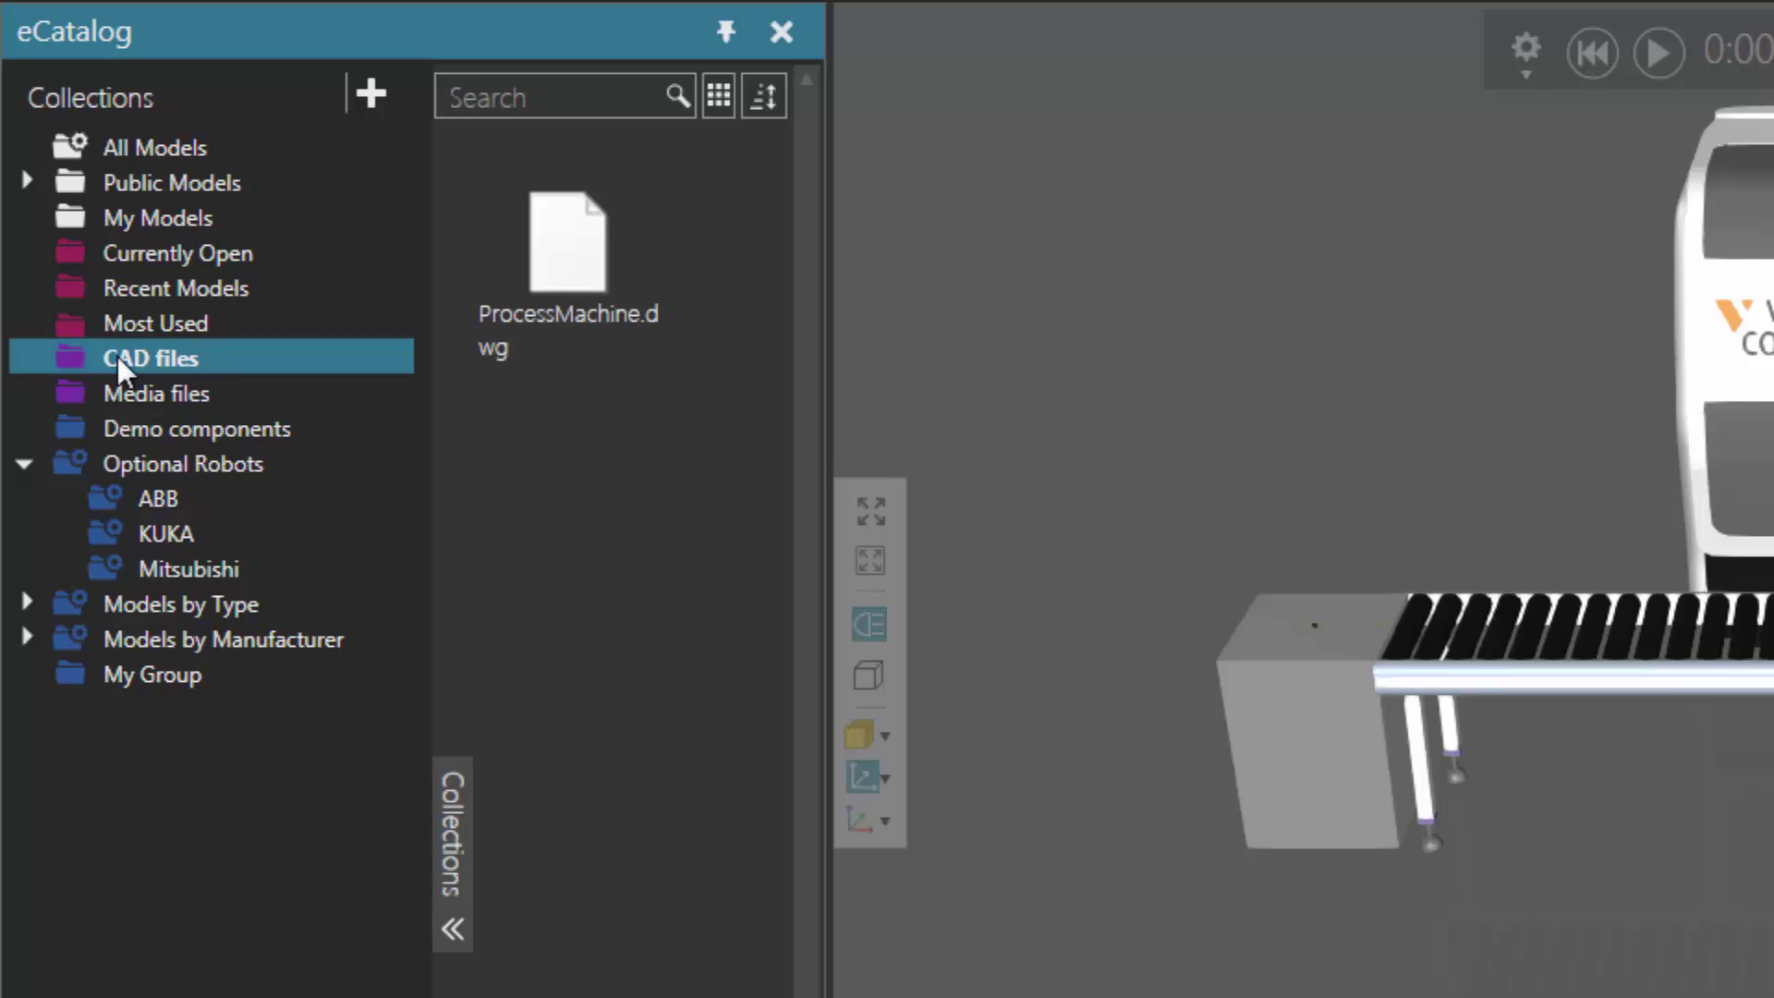
pyautogui.moveTo(118, 359); pyautogui.dragTo(125, 679)
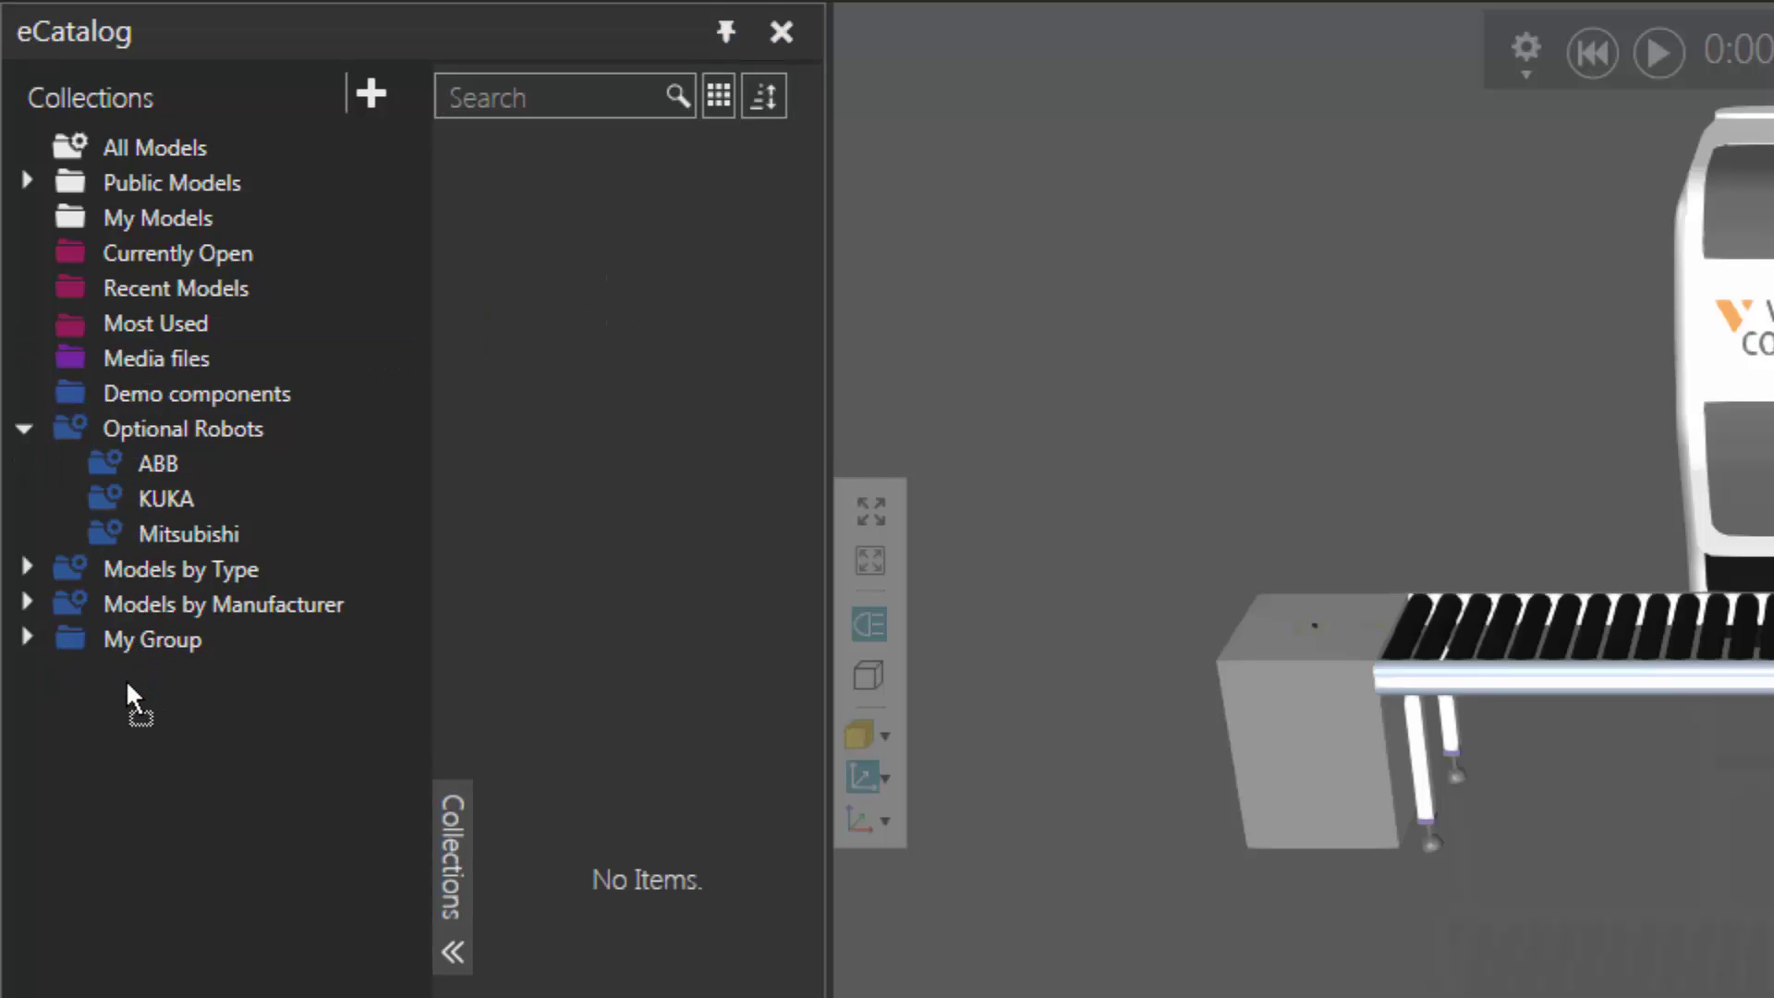
pyautogui.click(27, 637)
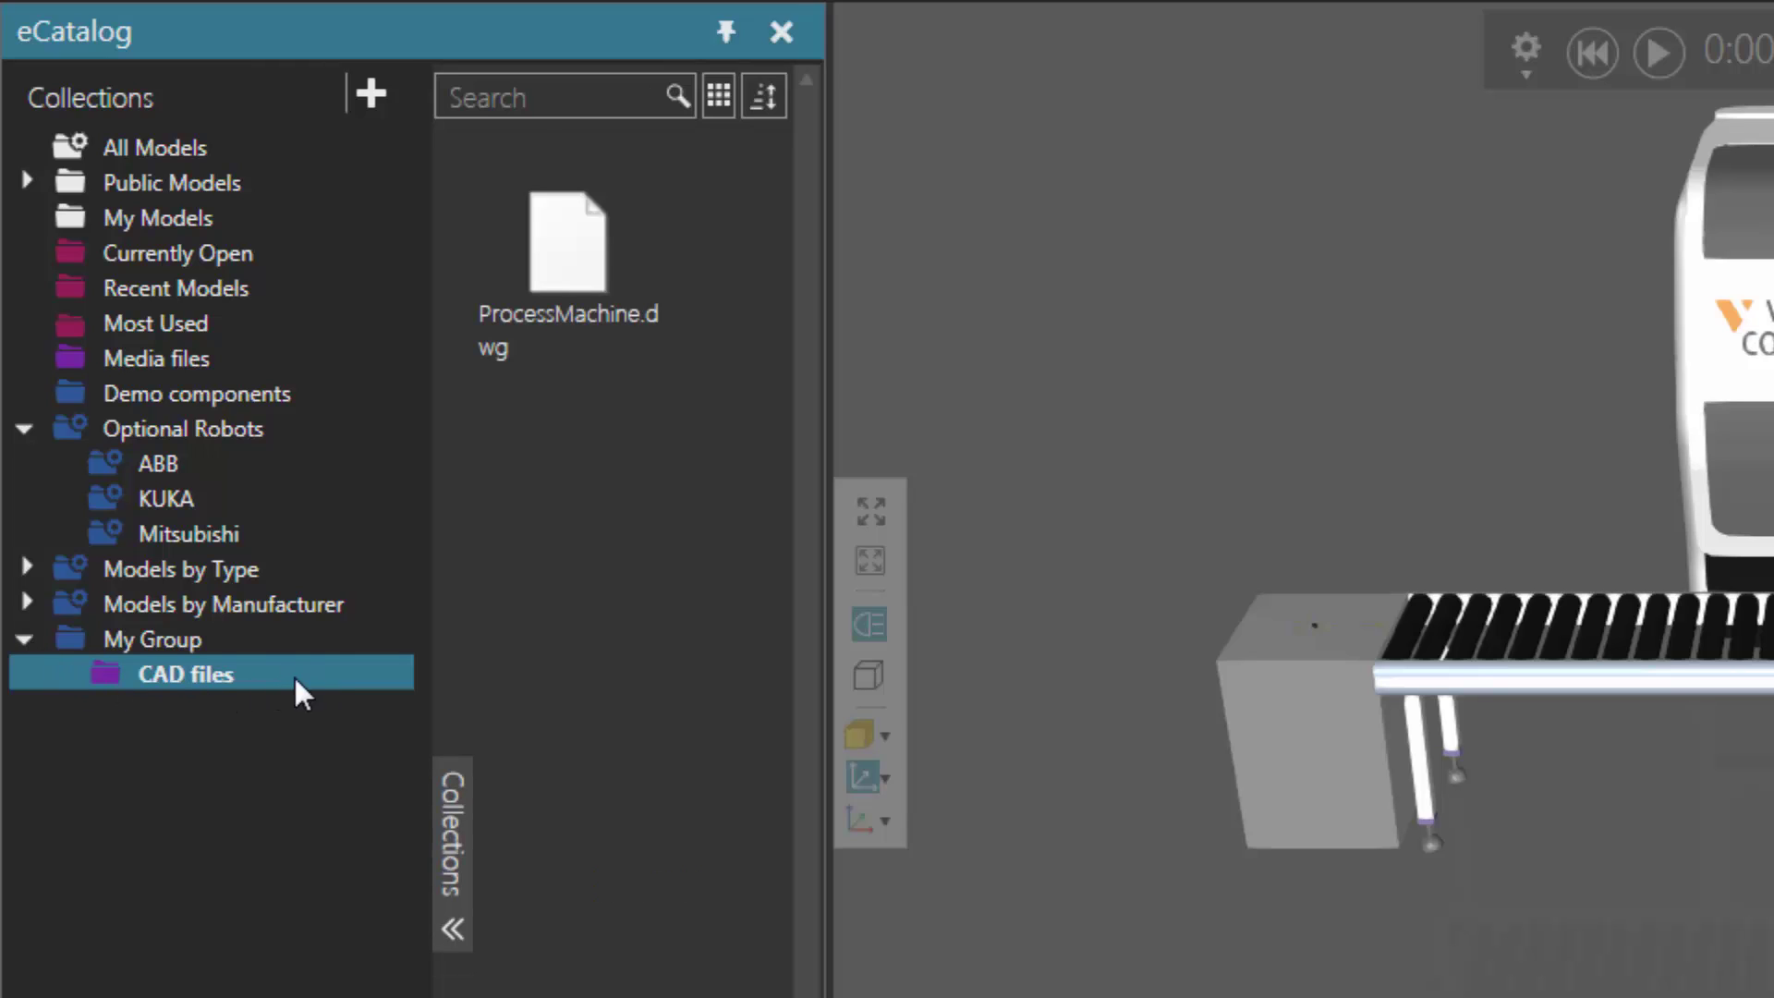
# - Place Media files inside My Group, ordered above CAD files
pyautogui.moveTo(294, 674); pyautogui.dragTo(263, 668)
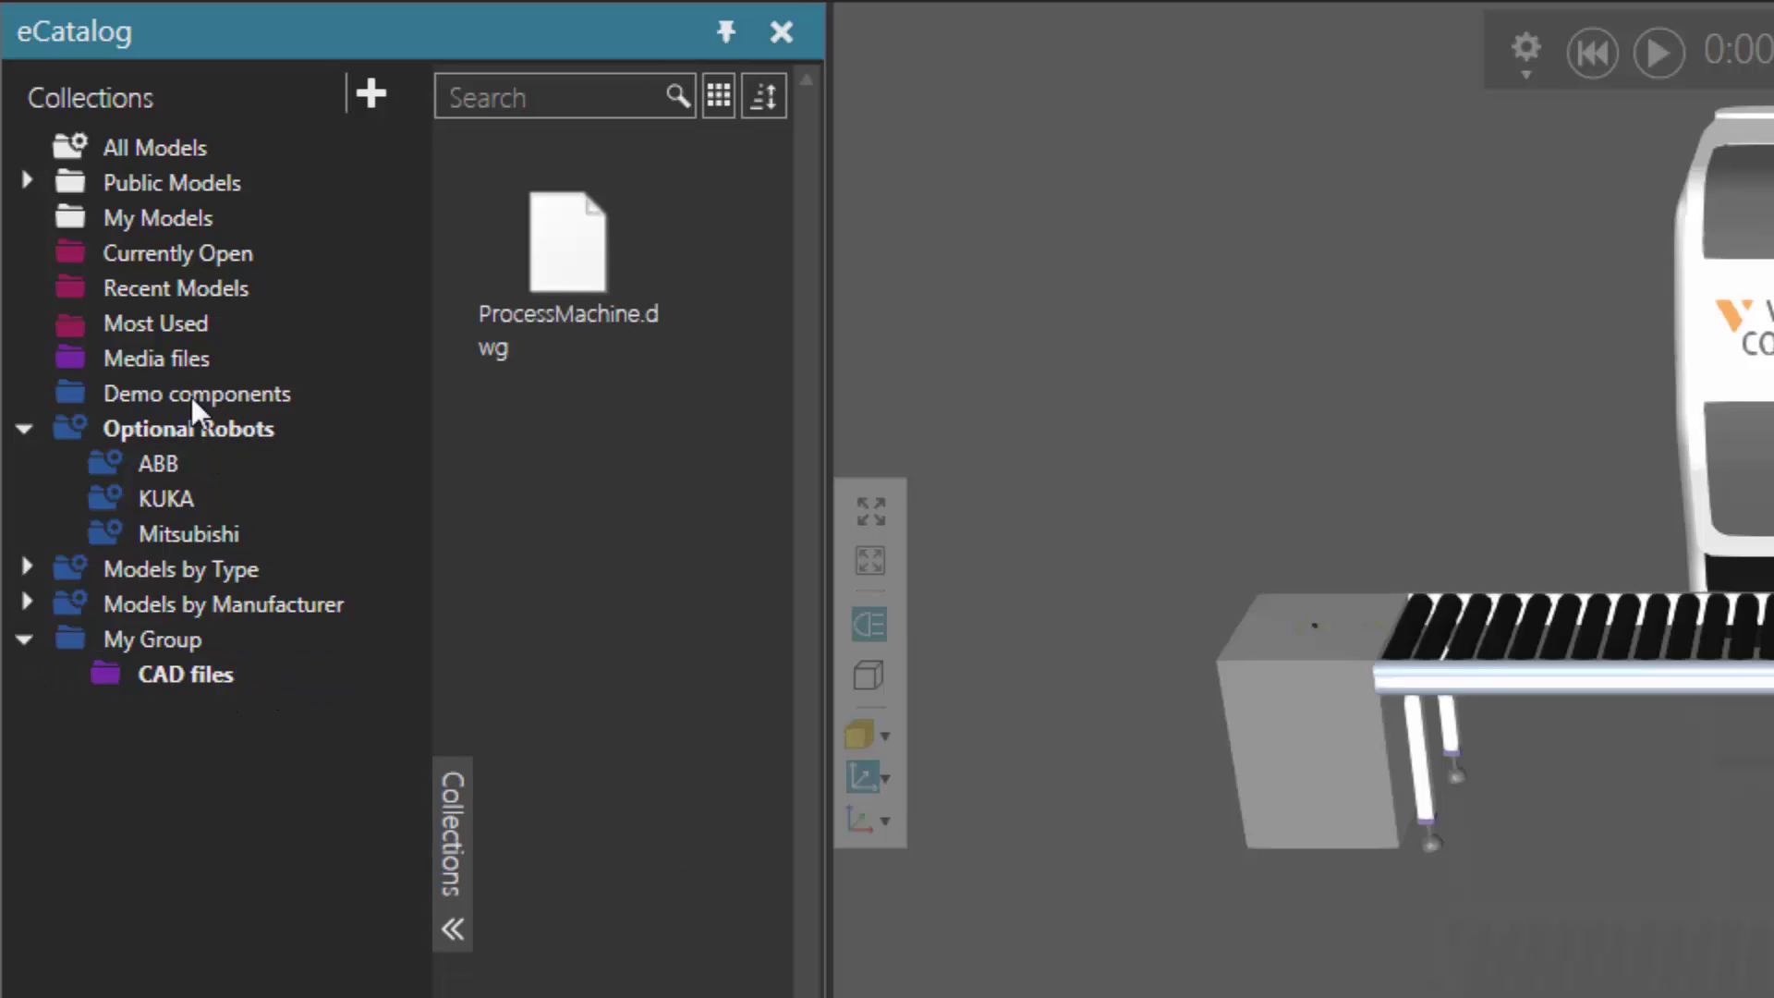
pyautogui.click(132, 357)
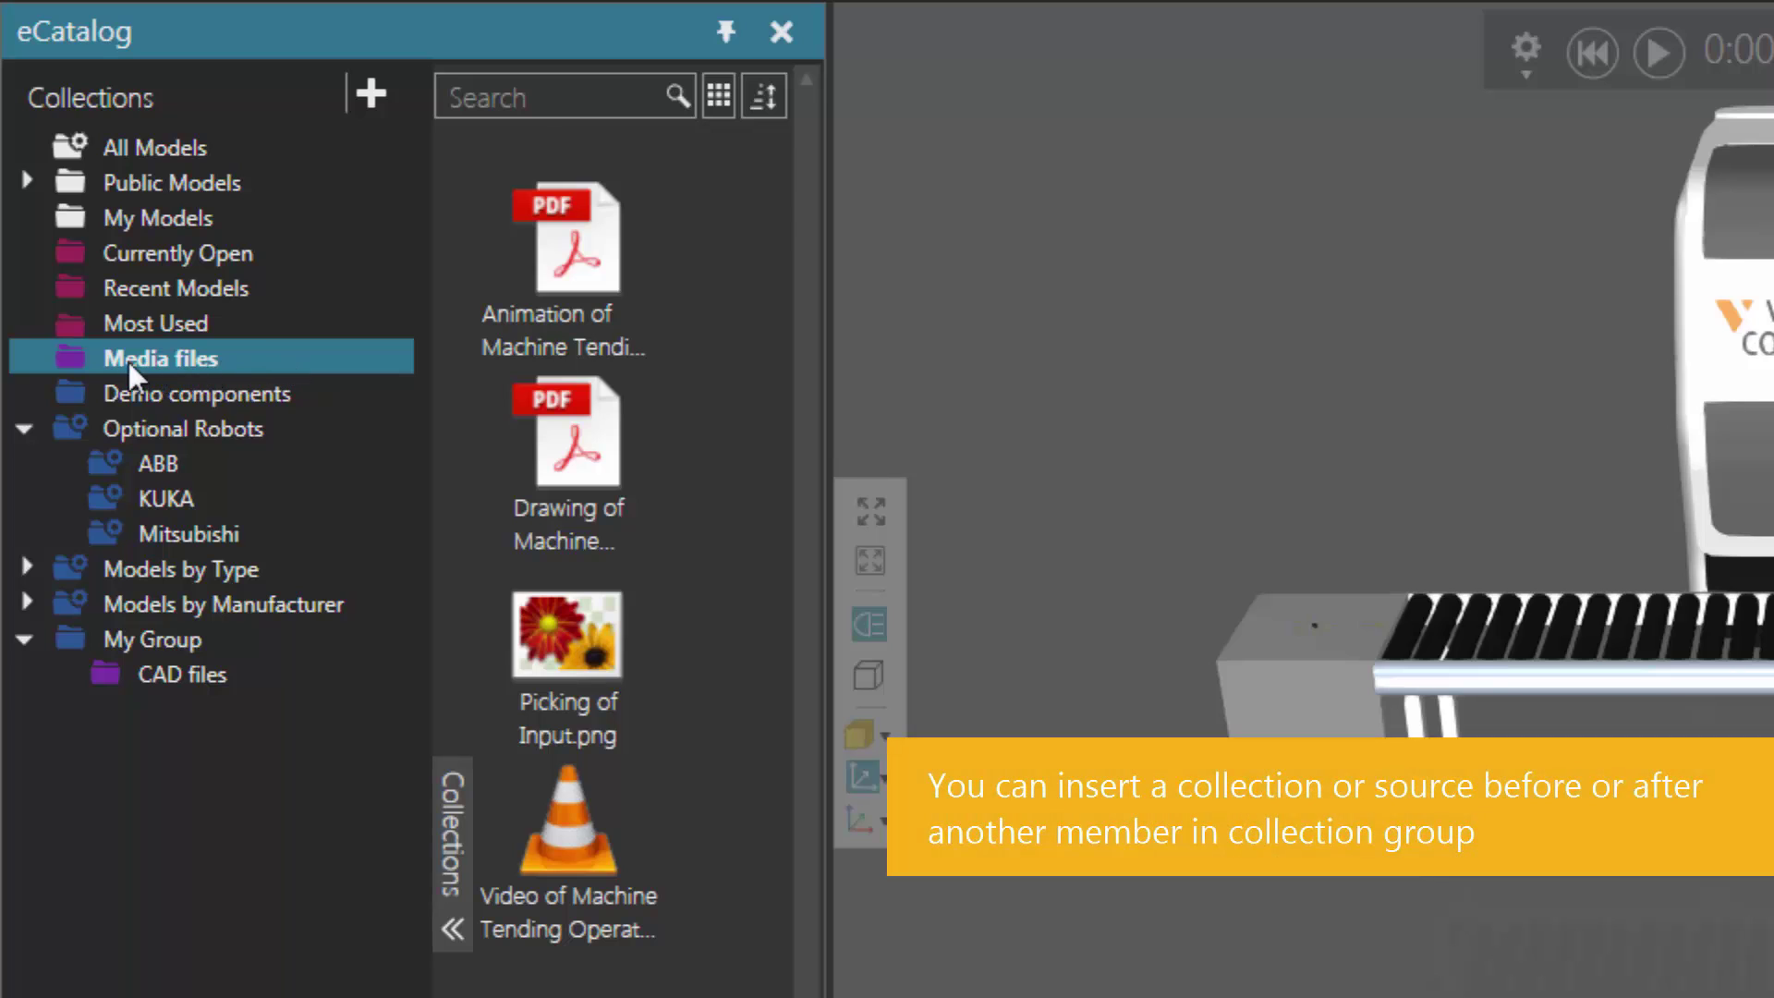
pyautogui.moveTo(120, 356)
pyautogui.mouseDown()
pyautogui.moveTo(155, 476)
pyautogui.moveTo(135, 641)
pyautogui.mouseUp()
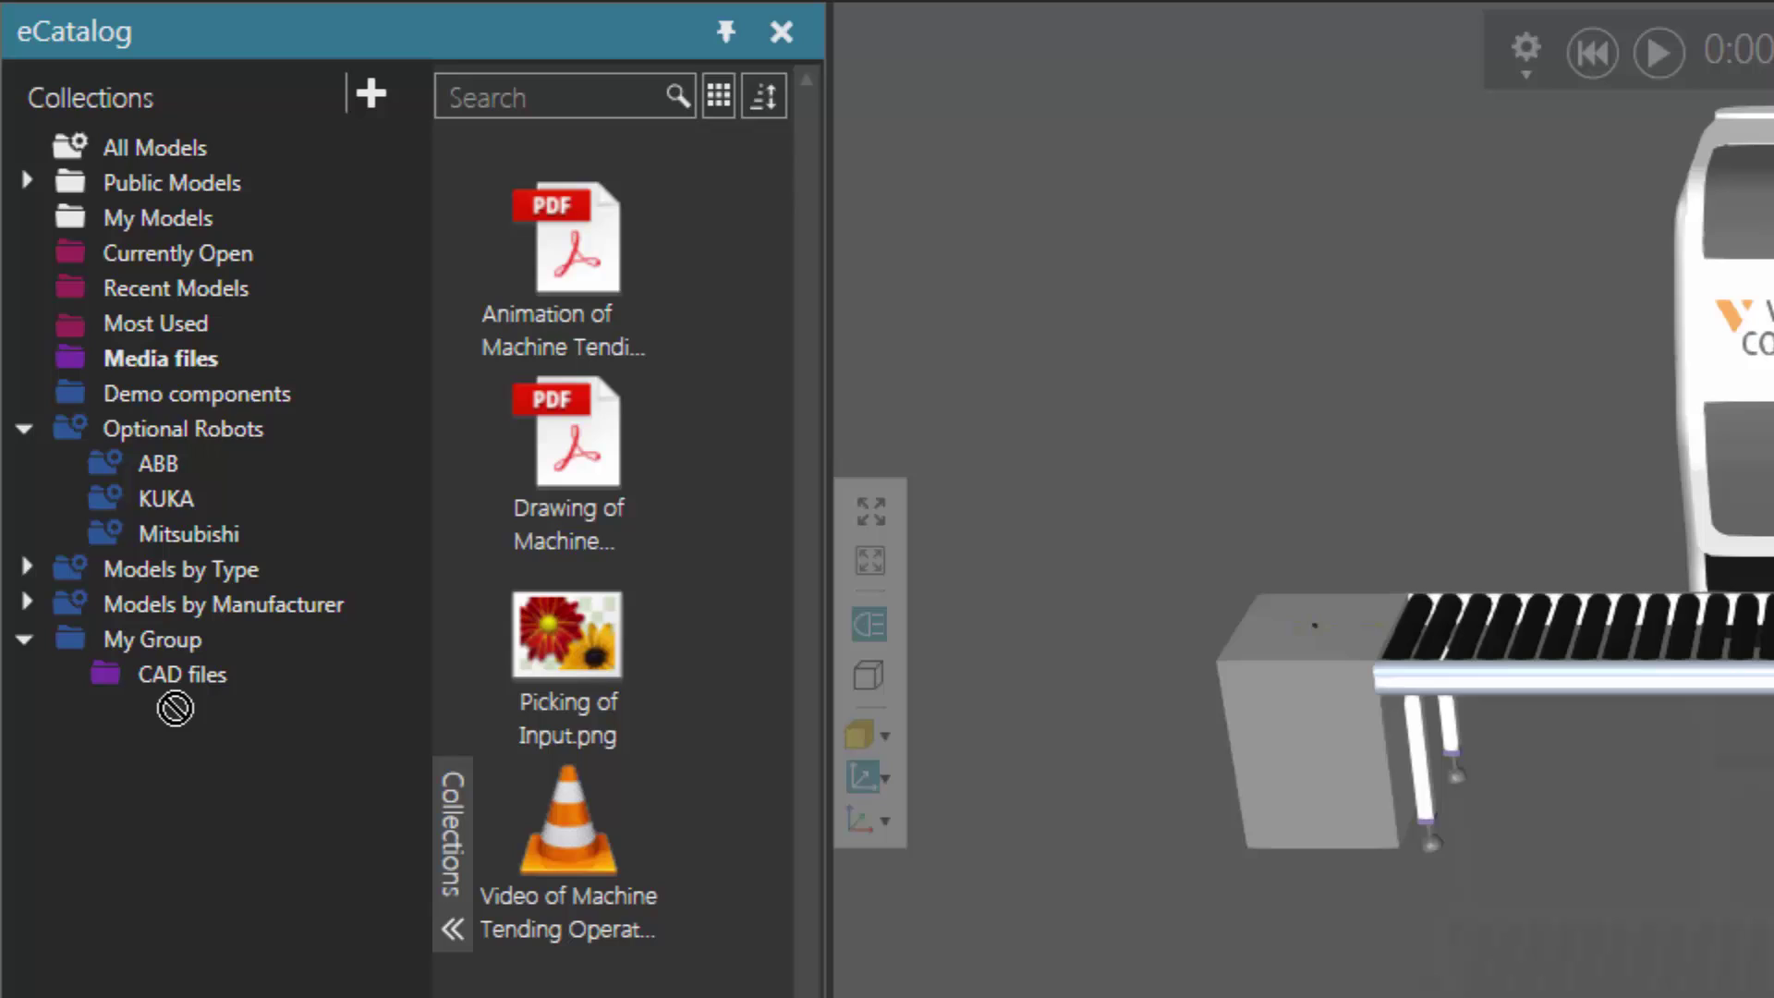
pyautogui.moveTo(175, 708); pyautogui.dragTo(174, 678)
pyautogui.moveTo(174, 652); pyautogui.dragTo(178, 657)
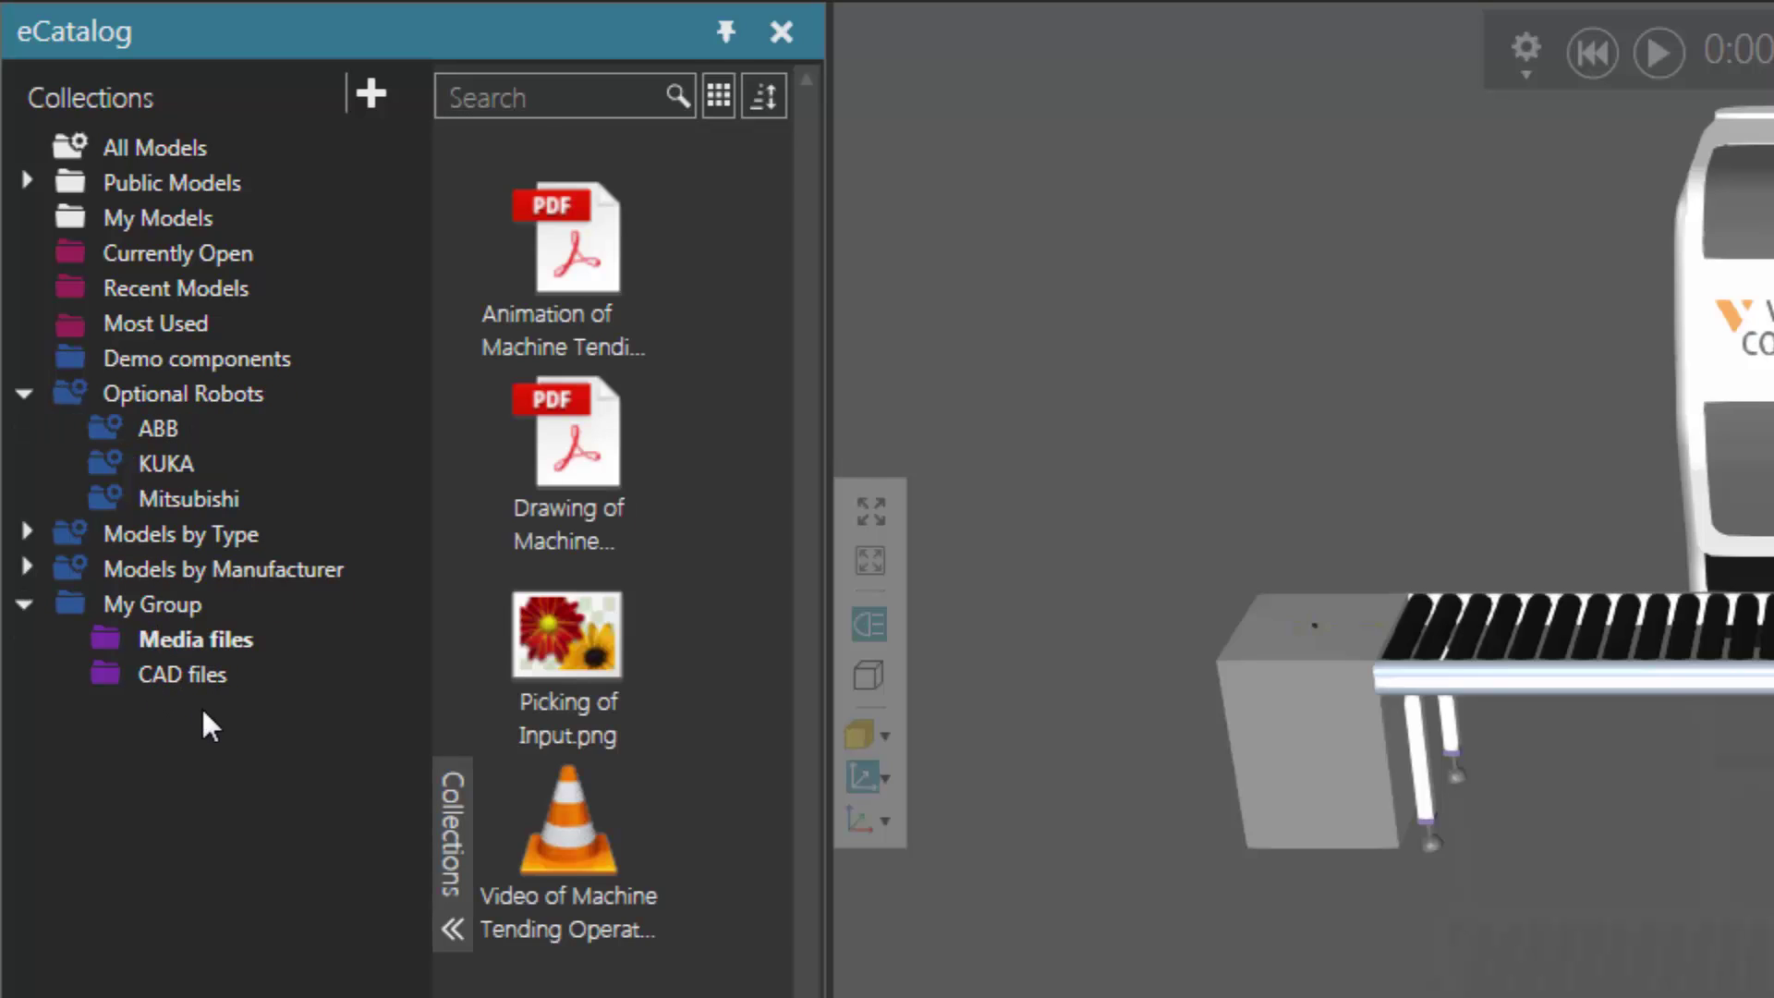
pyautogui.click(156, 358)
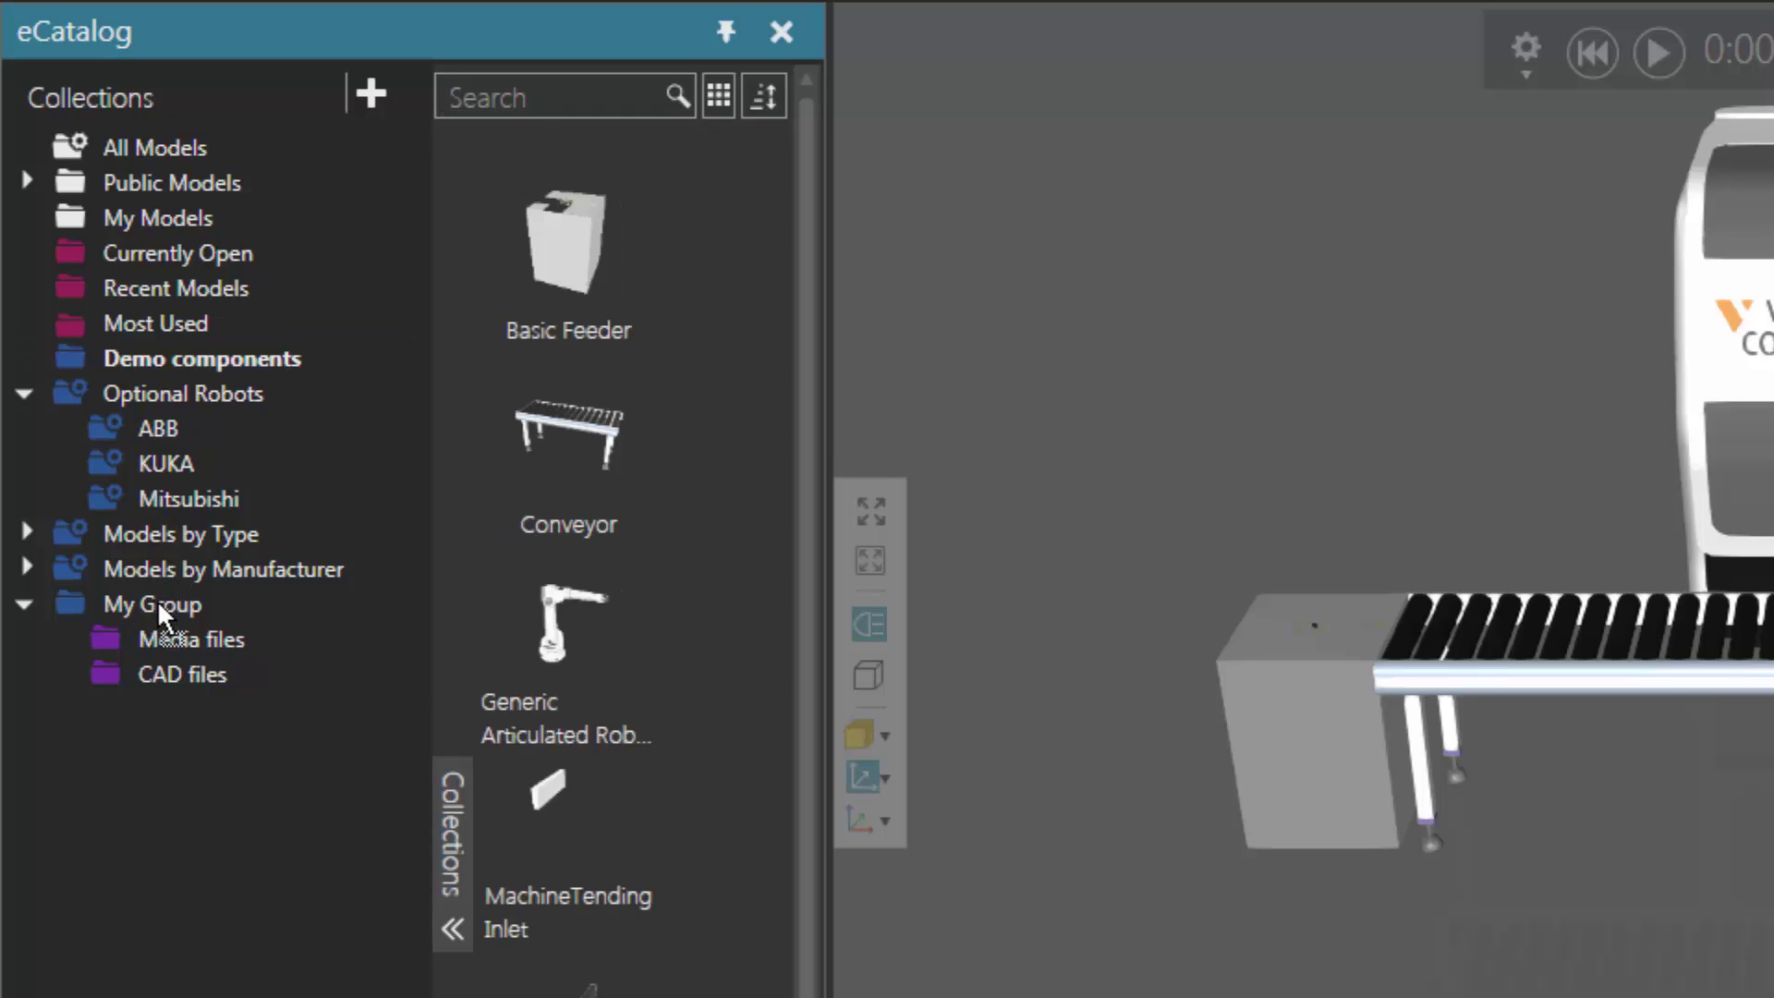
# - Drag Demo components and Optional Robots into My Group, then re-expand it to confirm four collections
pyautogui.moveTo(157, 600); pyautogui.dragTo(163, 618)
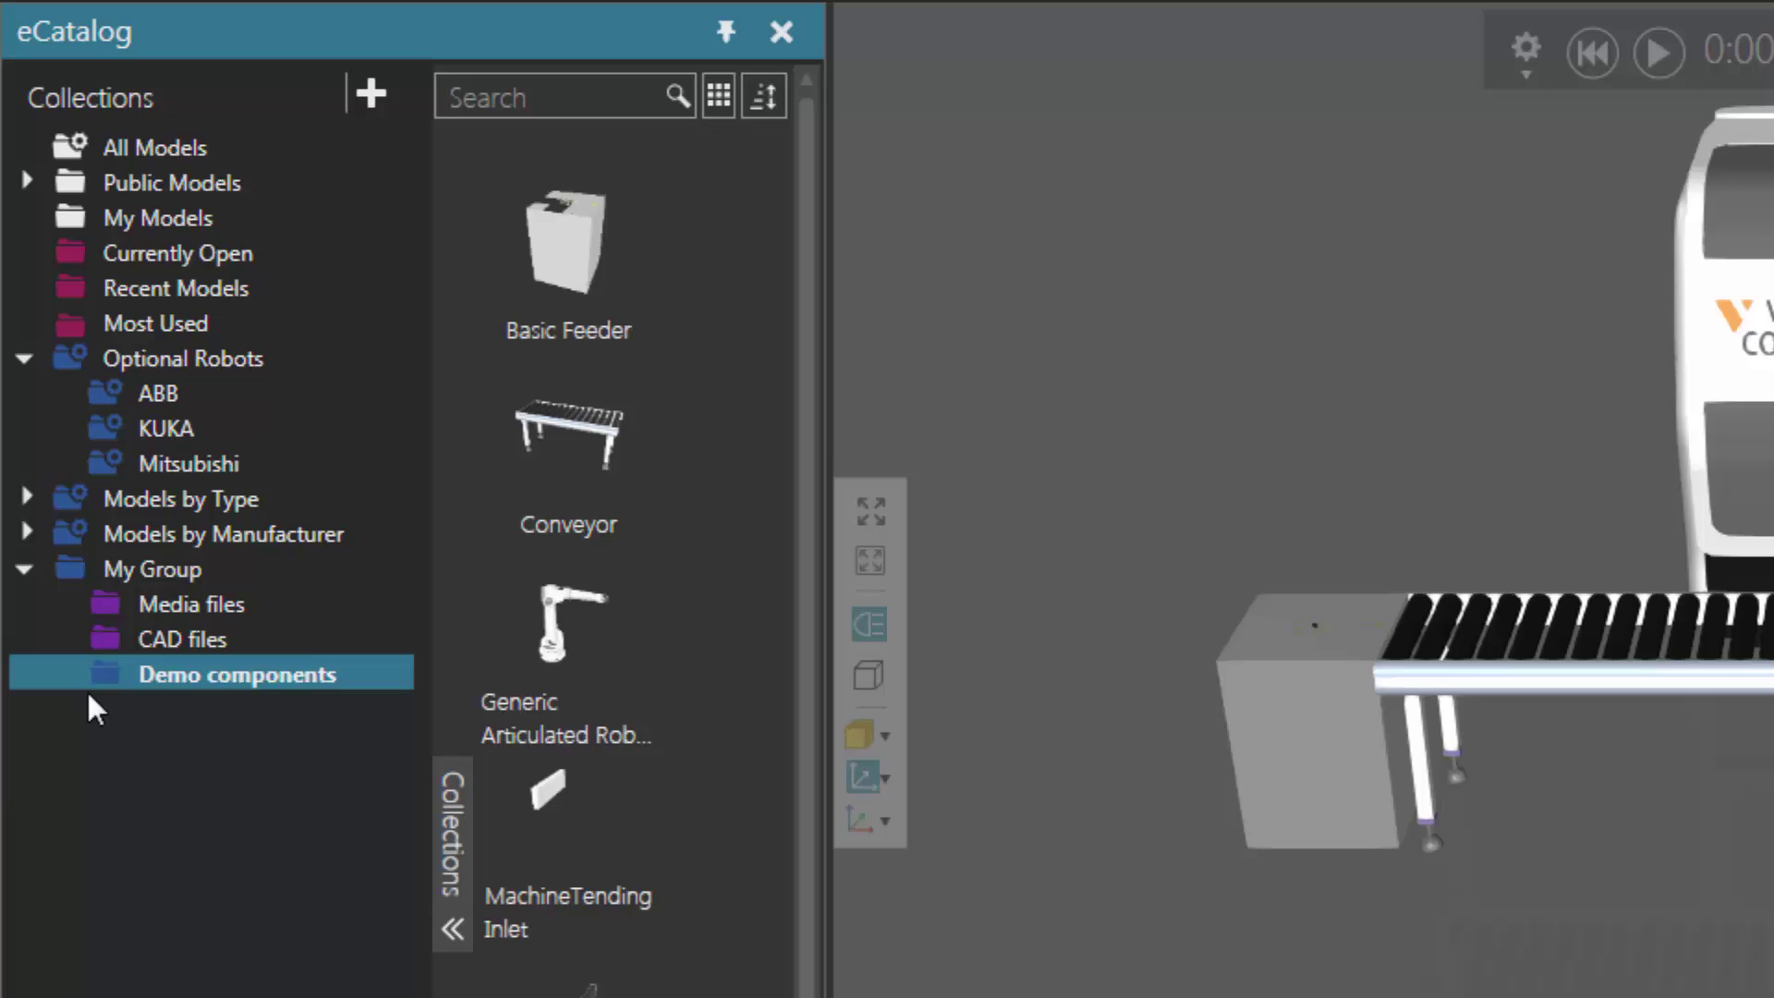
pyautogui.moveTo(152, 363); pyautogui.dragTo(157, 439)
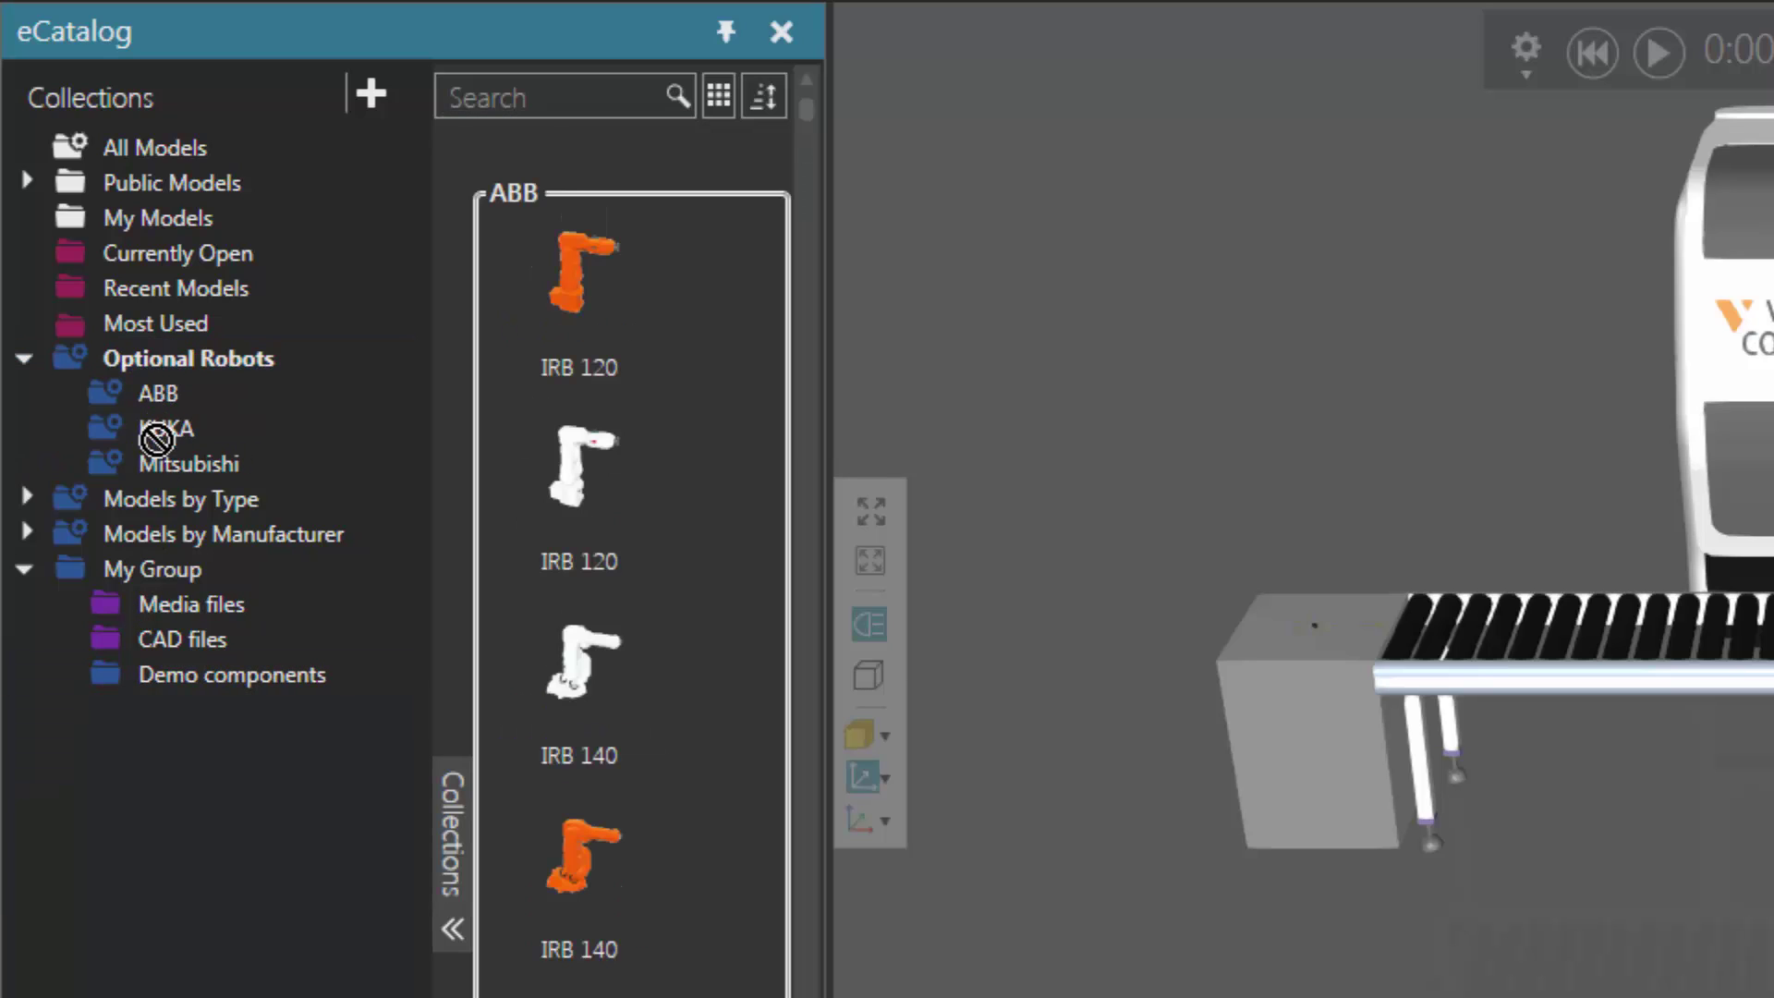
pyautogui.moveTo(158, 439); pyautogui.dragTo(160, 567)
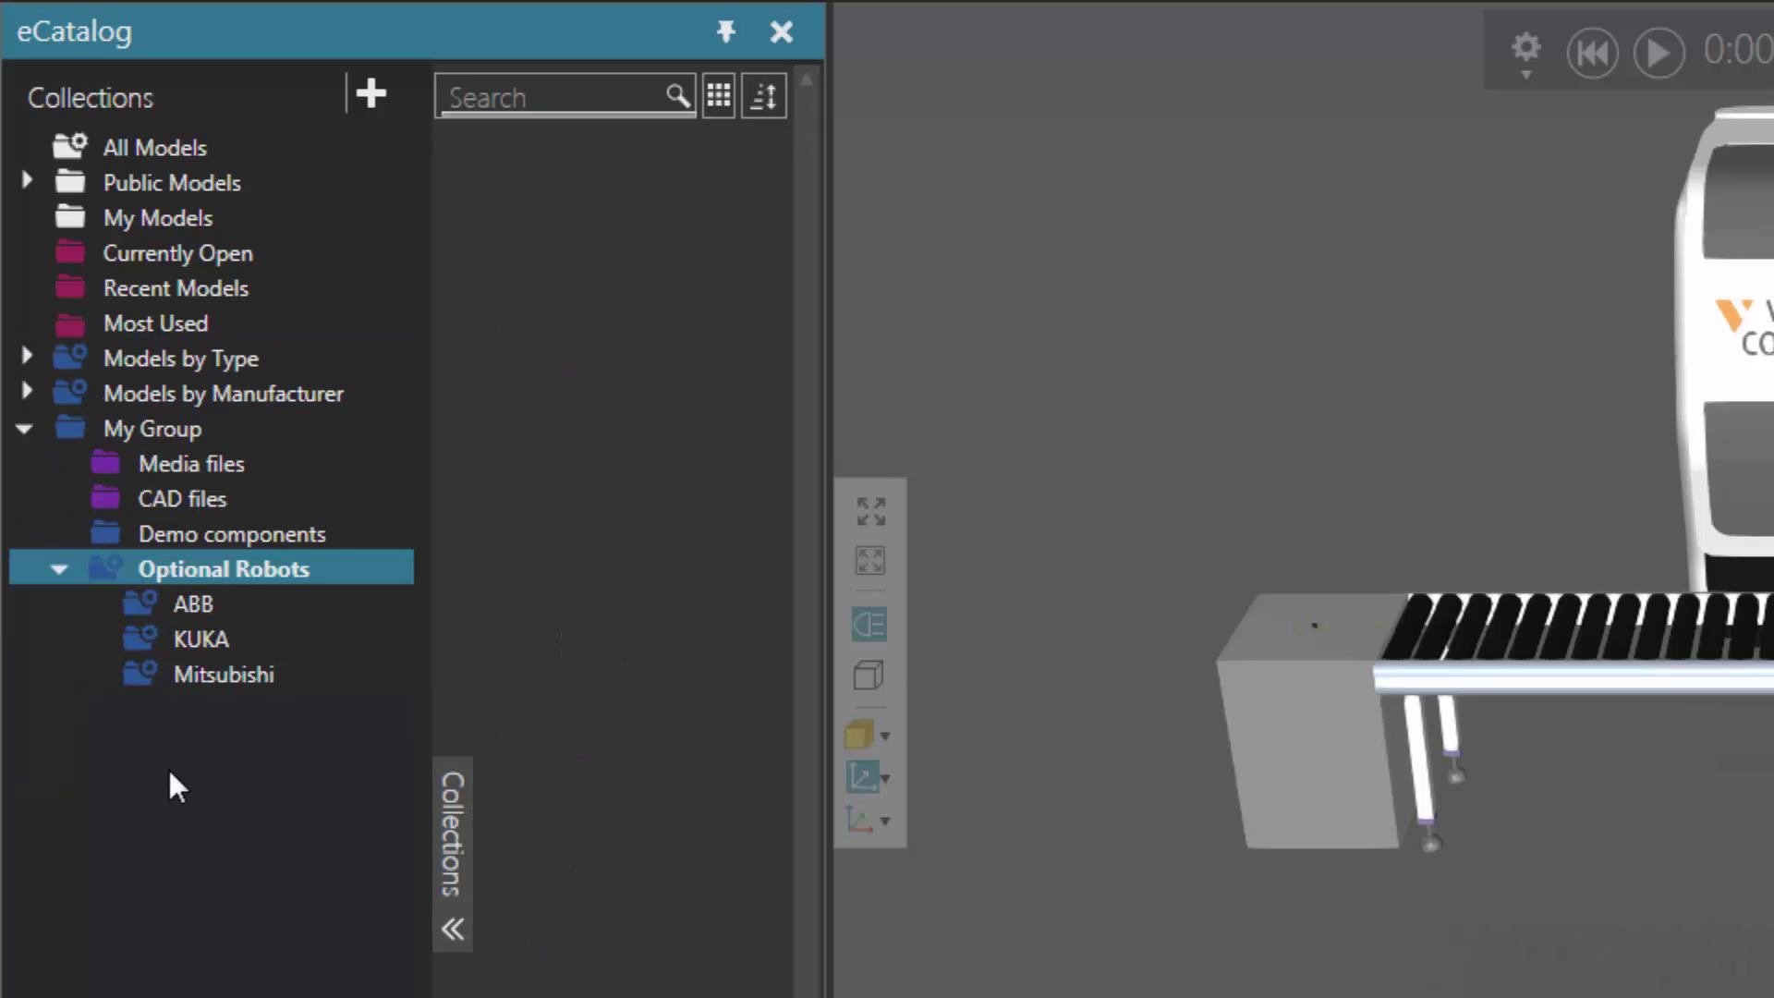
pyautogui.click(20, 423)
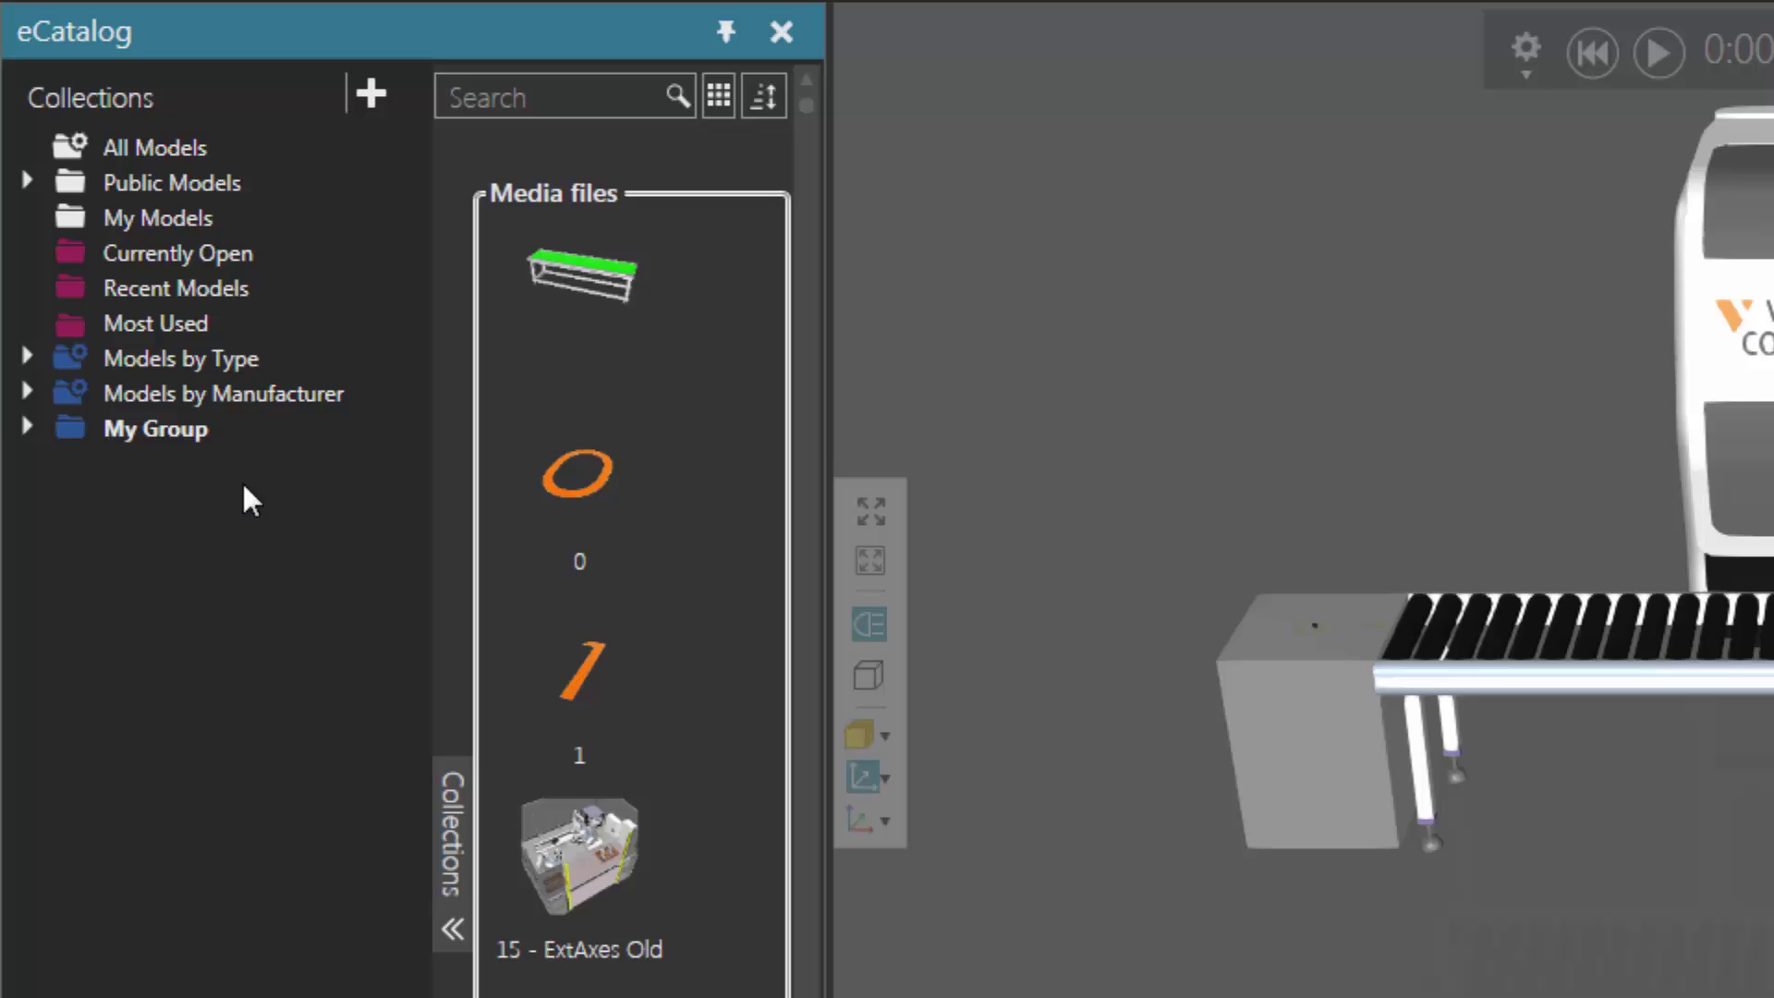
pyautogui.click(22, 427)
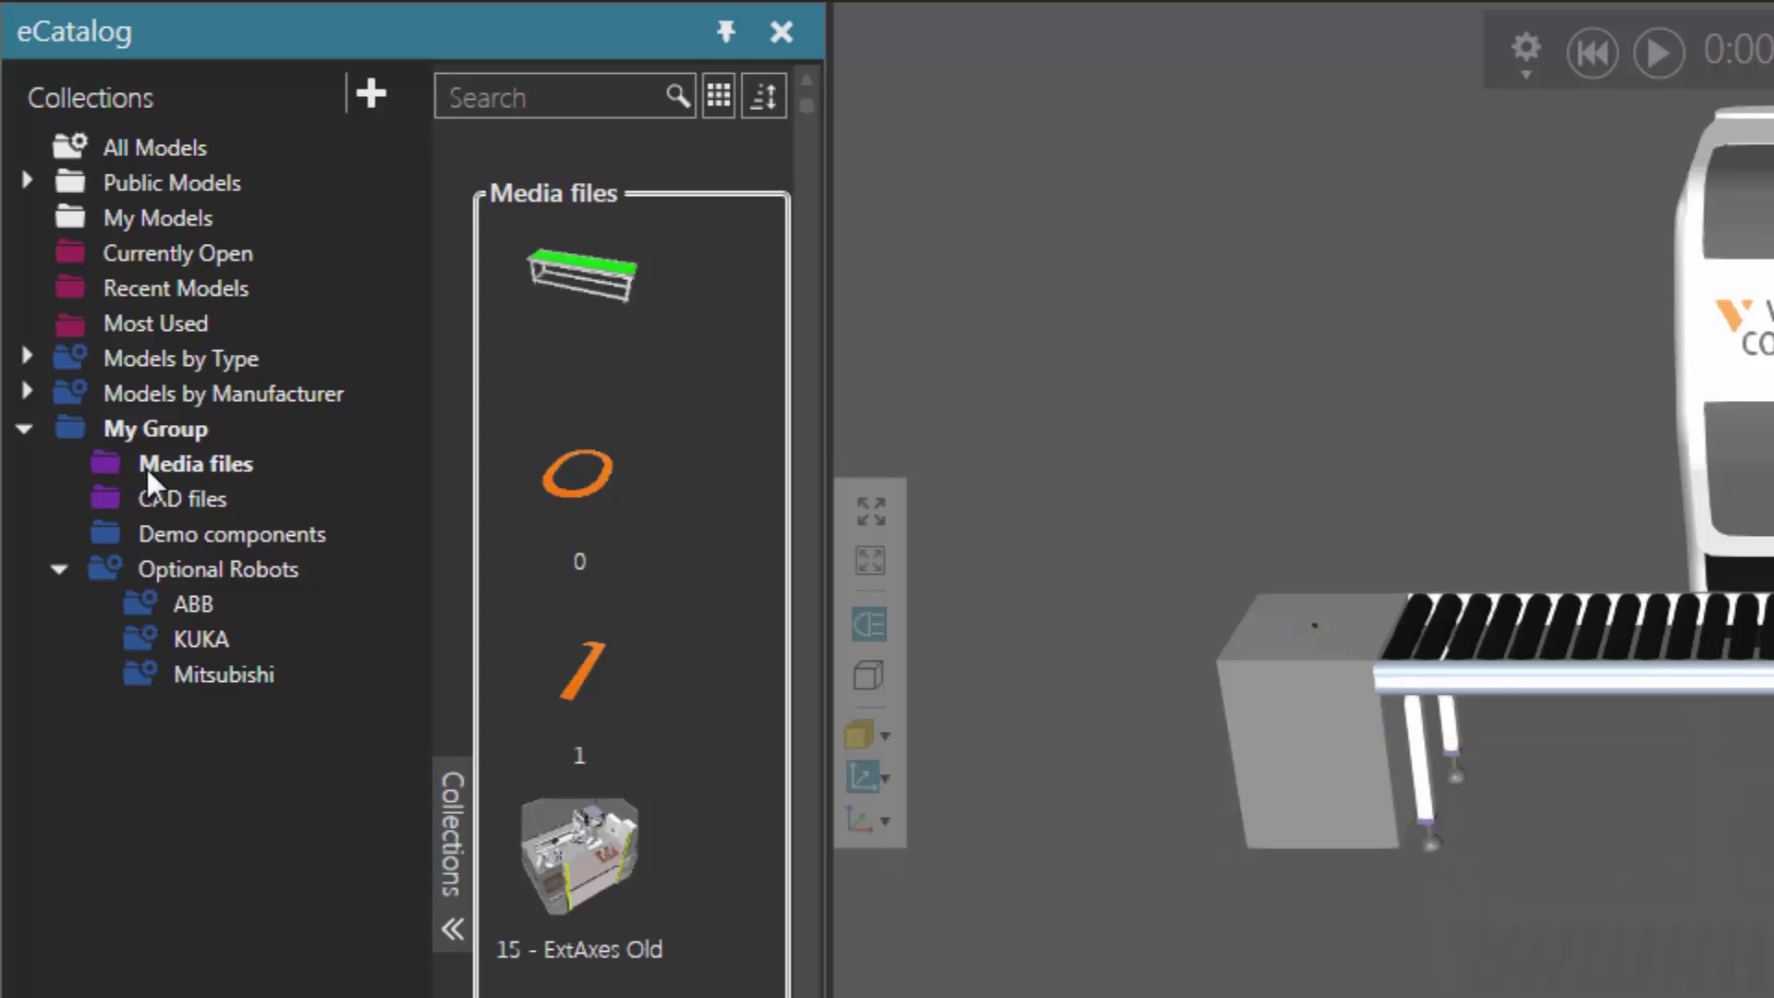
# - Drag Media files out of My Group to top level between Most Used and Models by Type
pyautogui.click(184, 464)
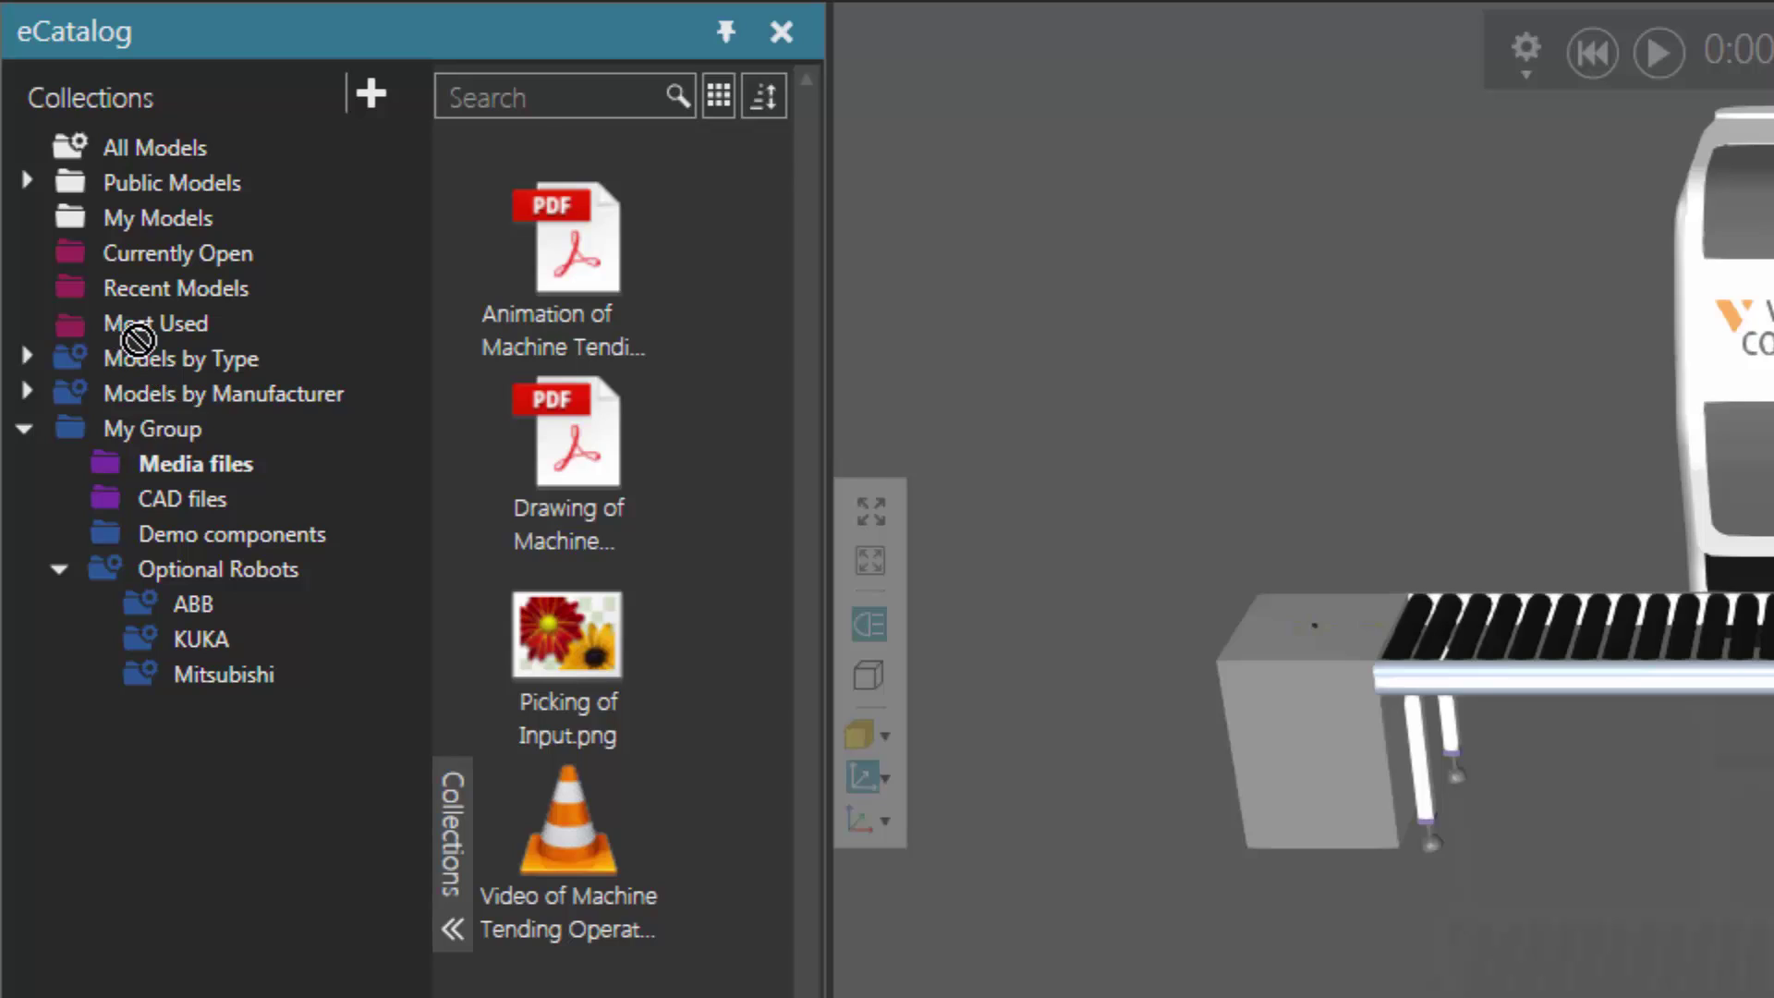
pyautogui.moveTo(140, 342); pyautogui.dragTo(141, 341)
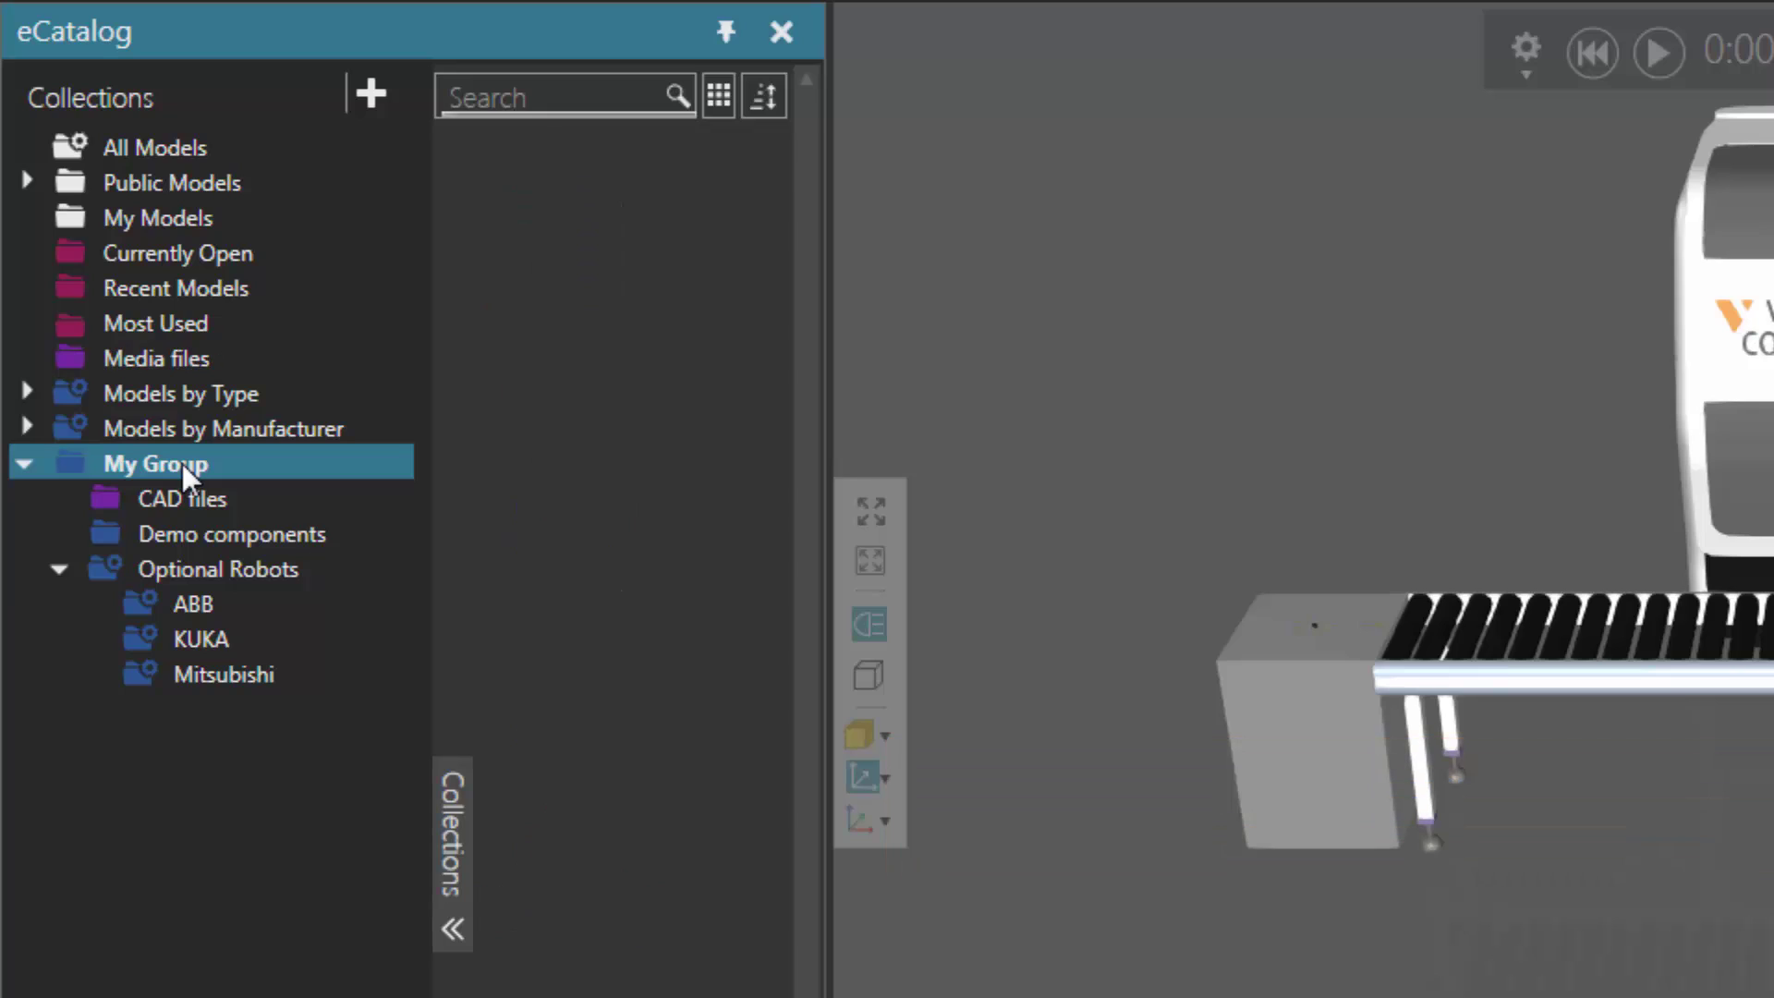
# - Delete My Group, returning CAD files, Demo components and Optional Robots to top level
pyautogui.rightClick(181, 461)
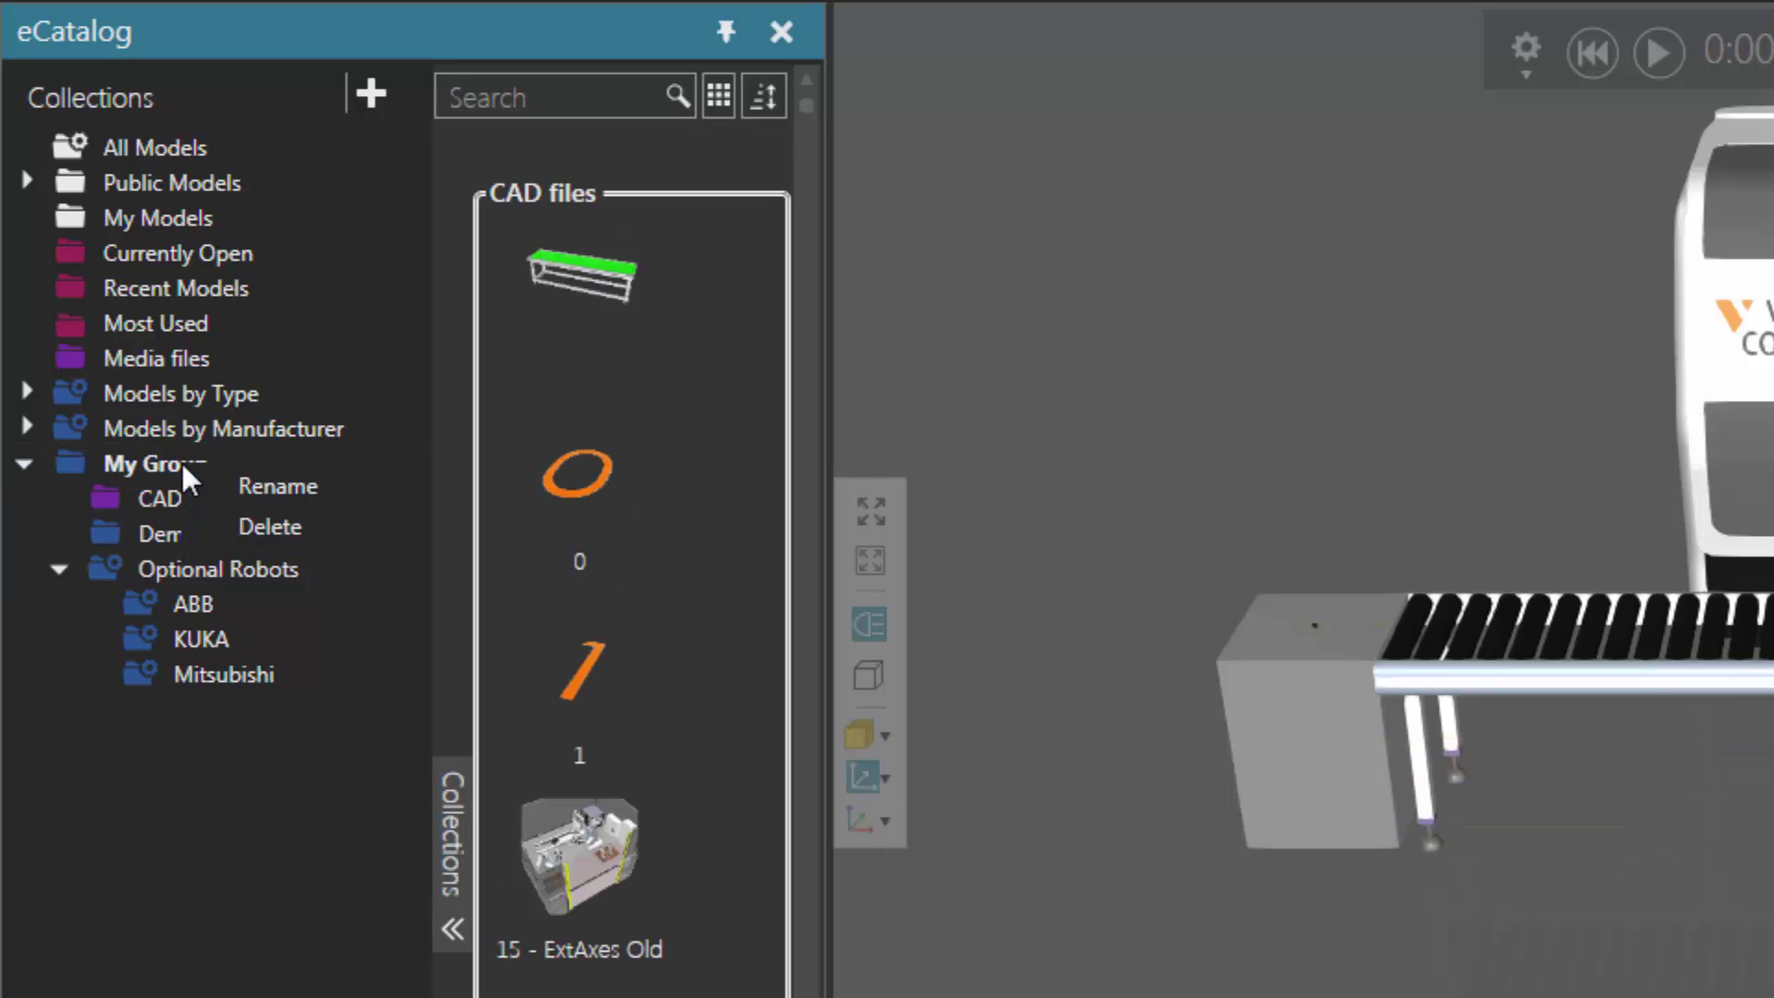
pyautogui.click(332, 528)
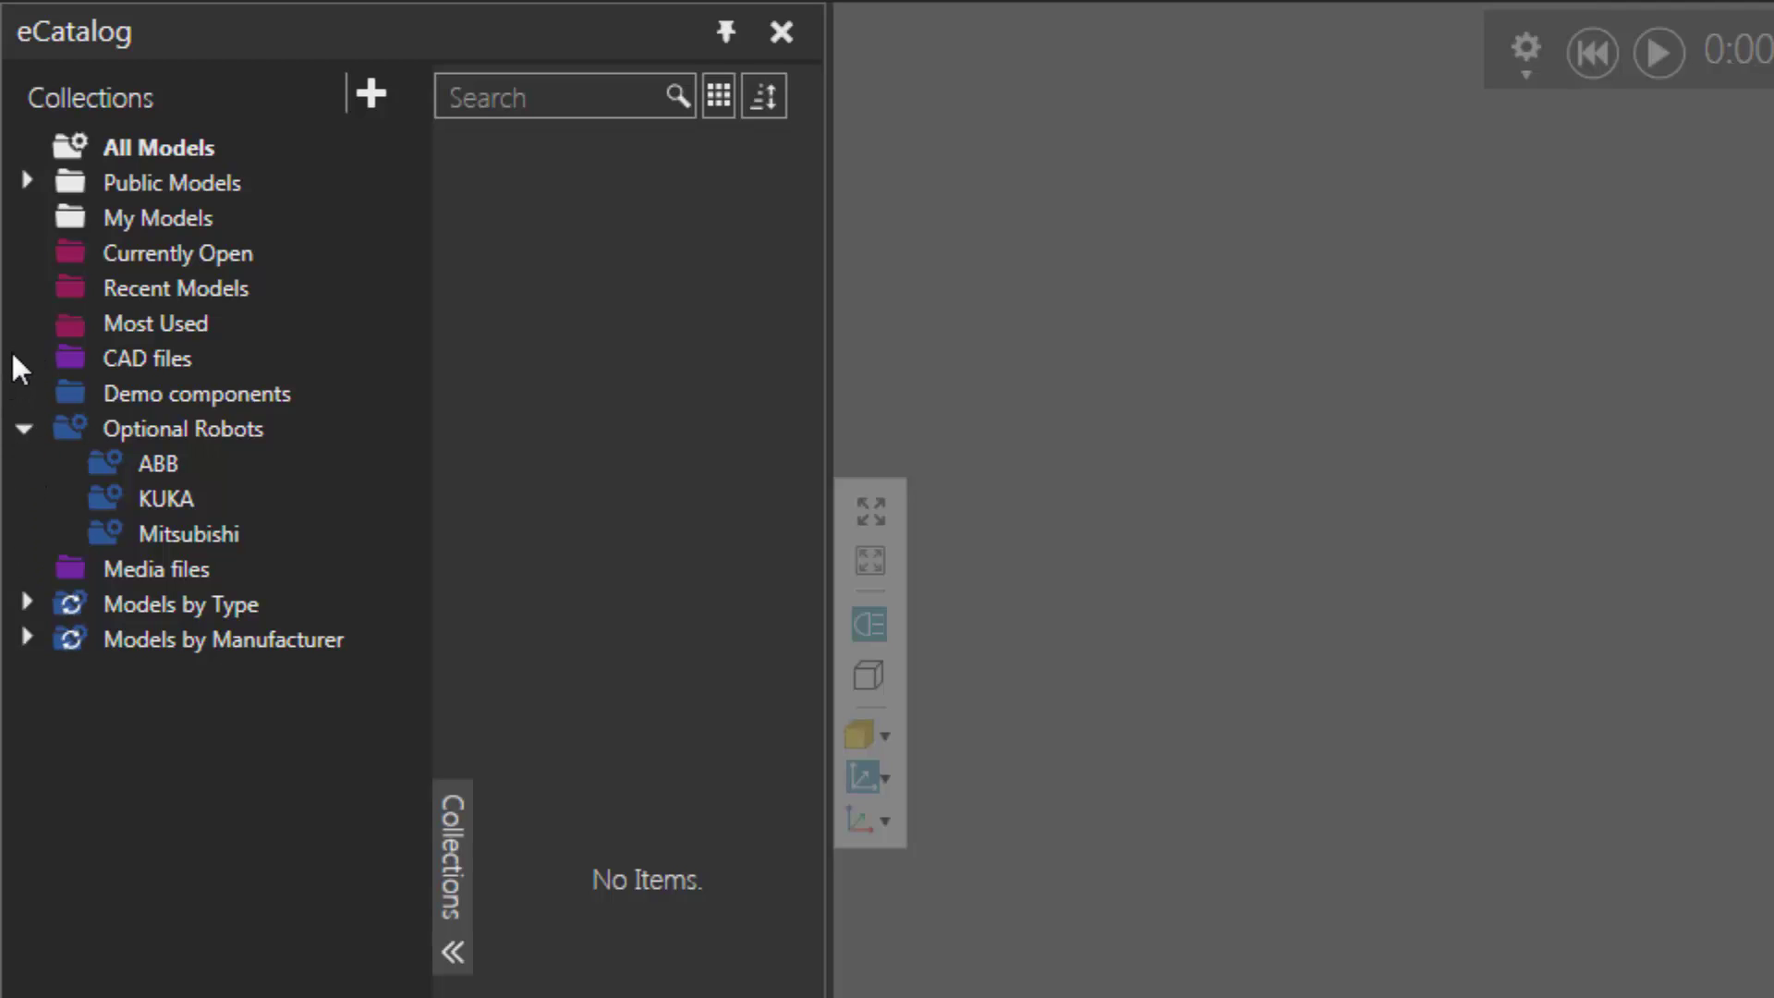
# - Add a new collection group and rename Group 001 to 'Tutorials'
pyautogui.click(372, 93)
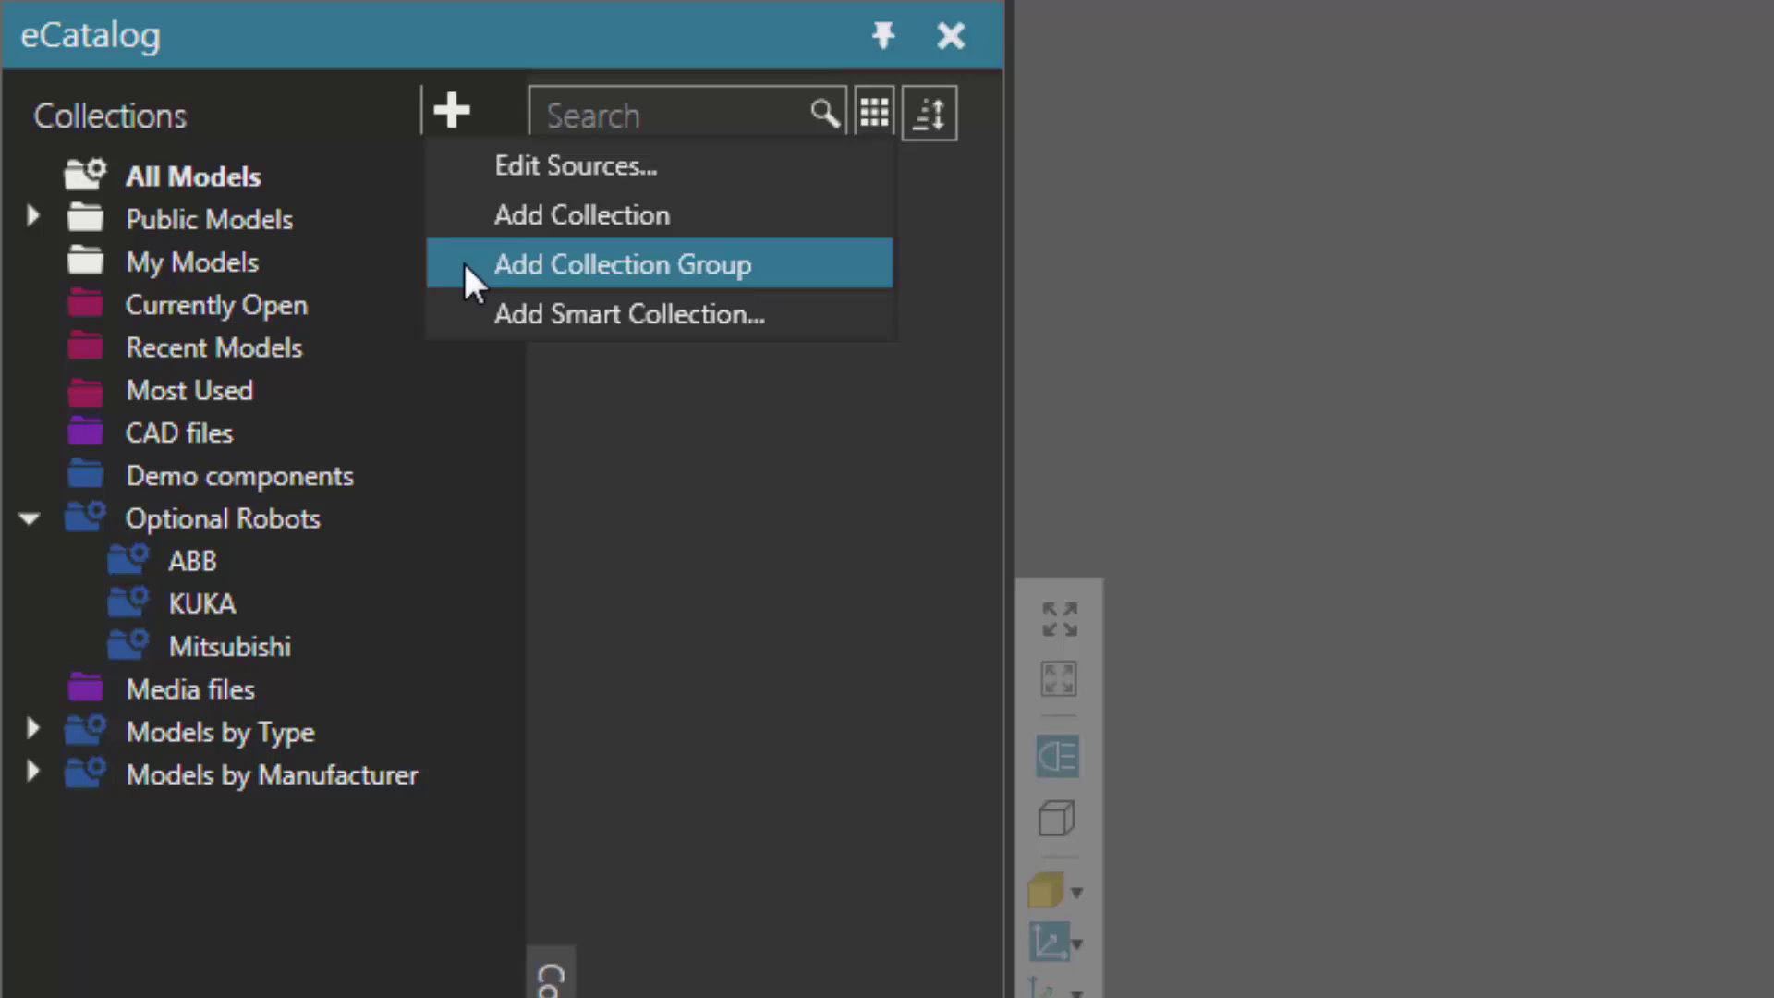
pyautogui.click(381, 220)
pyautogui.click(205, 852)
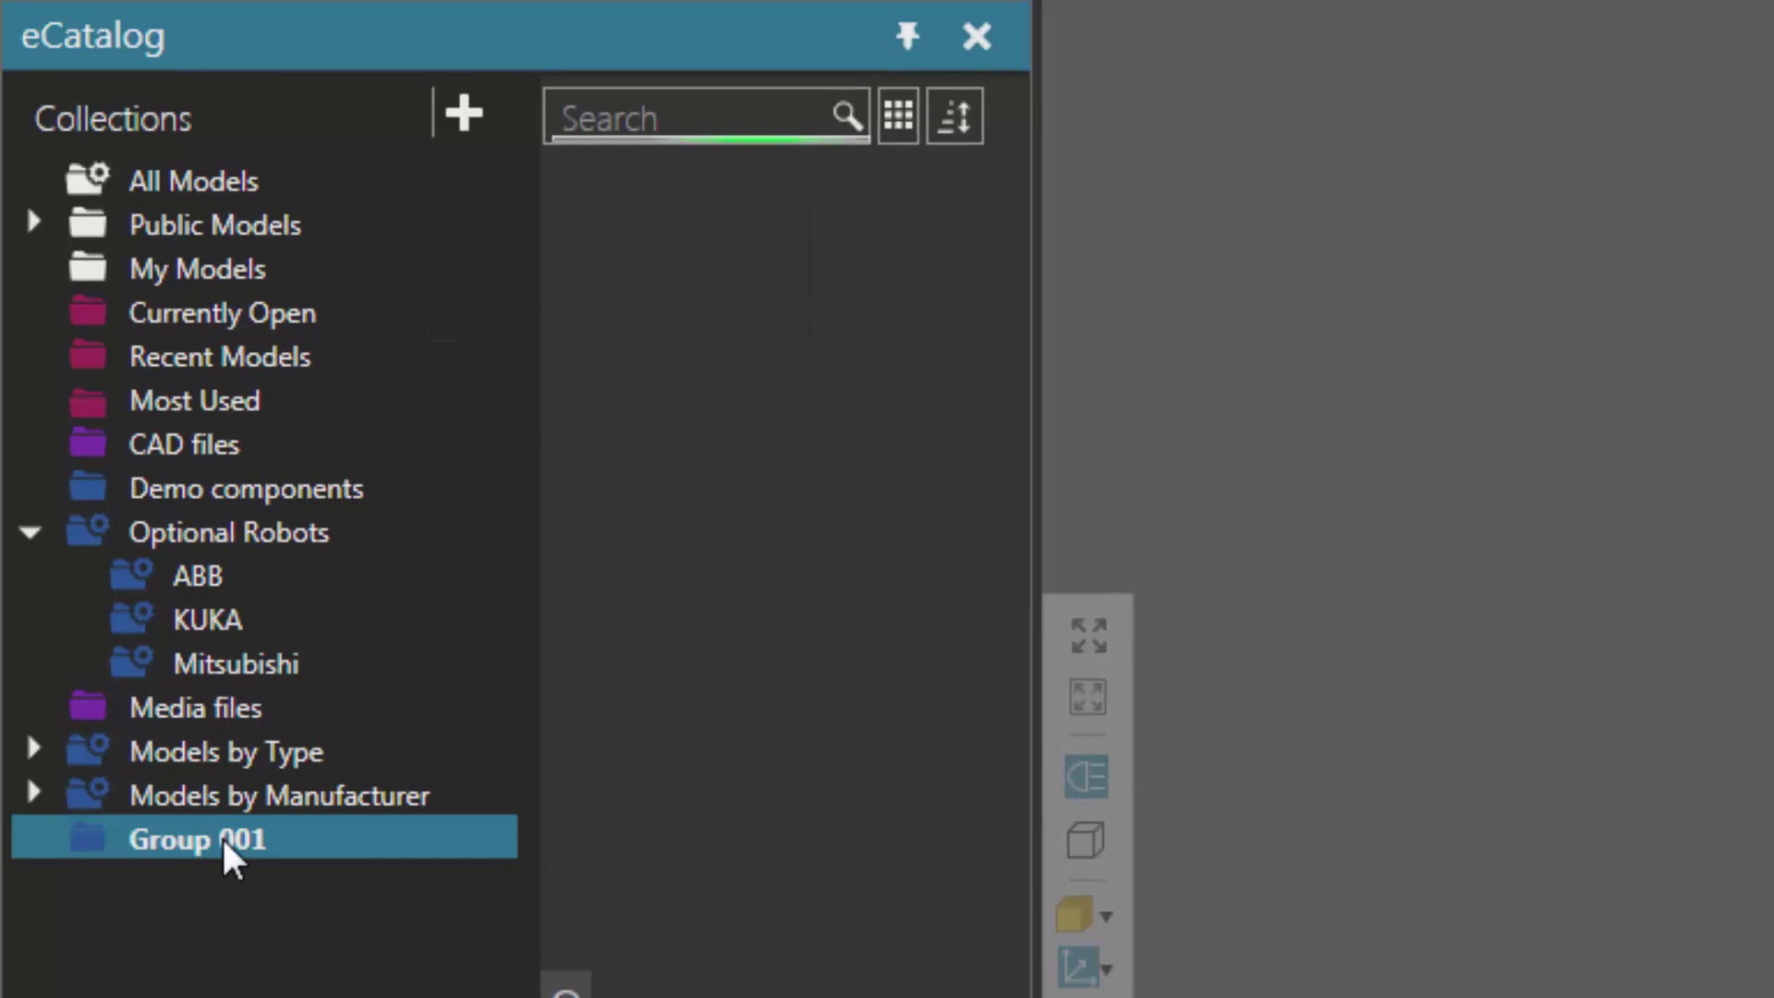
pyautogui.click(198, 842)
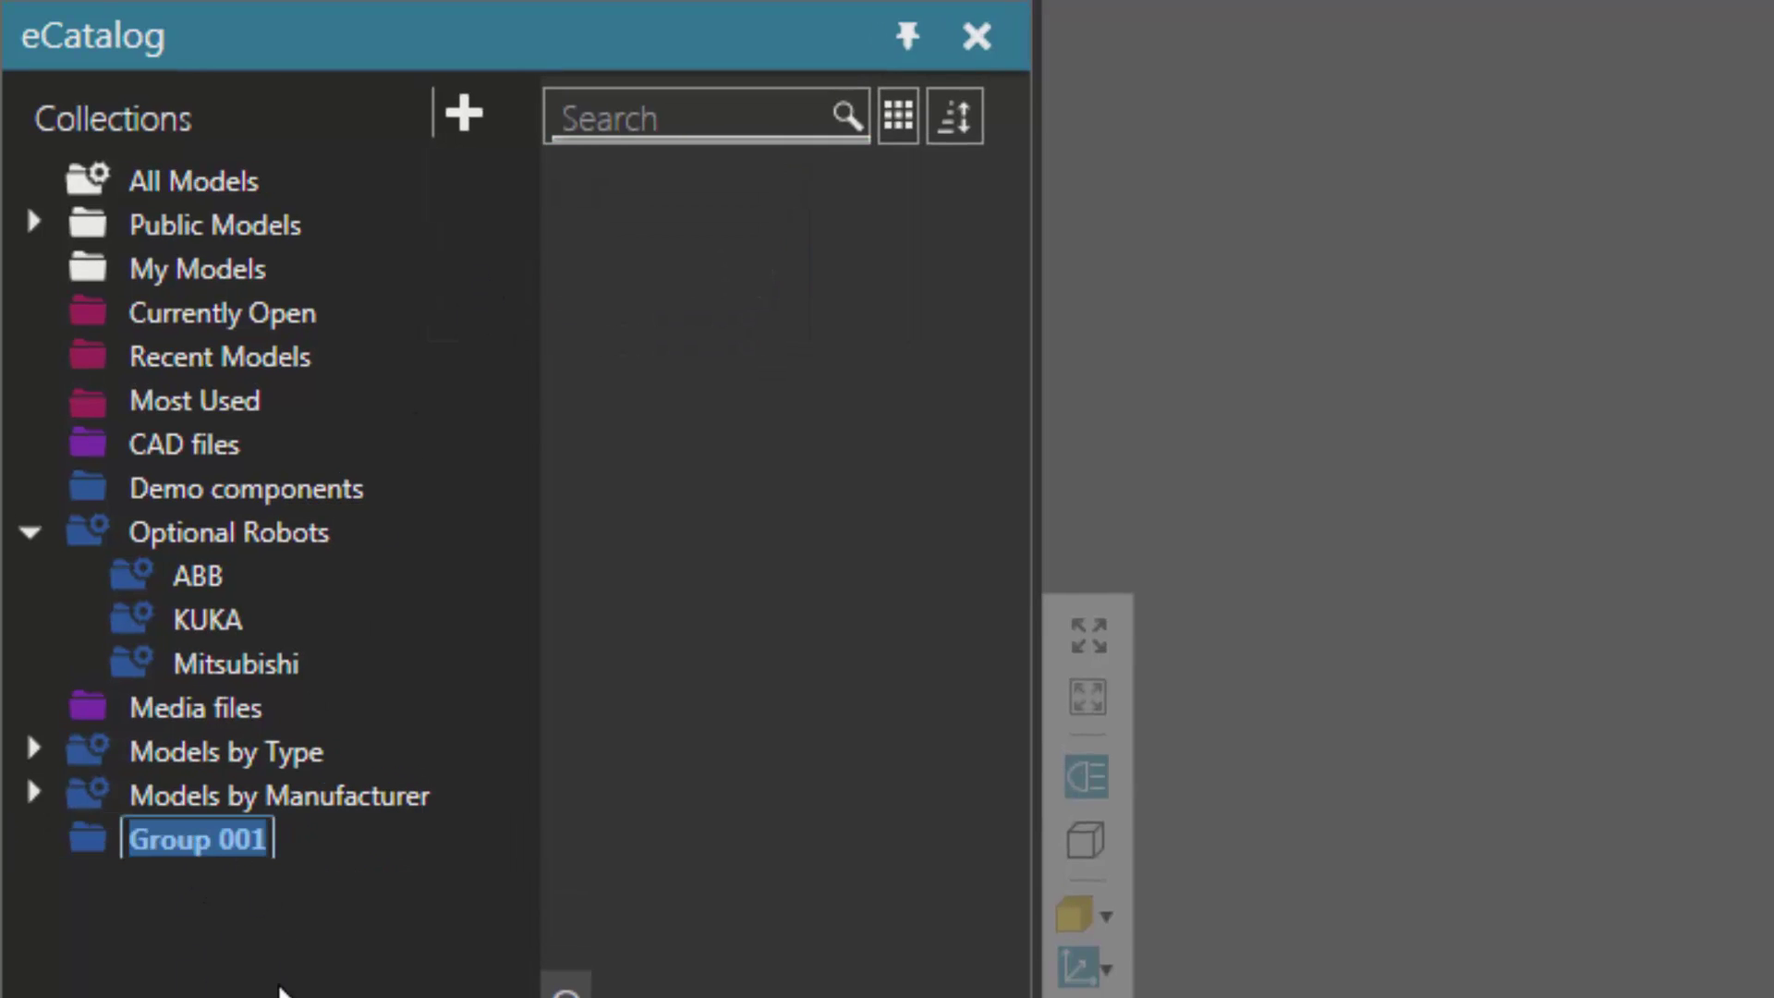
pyautogui.write('tutori')
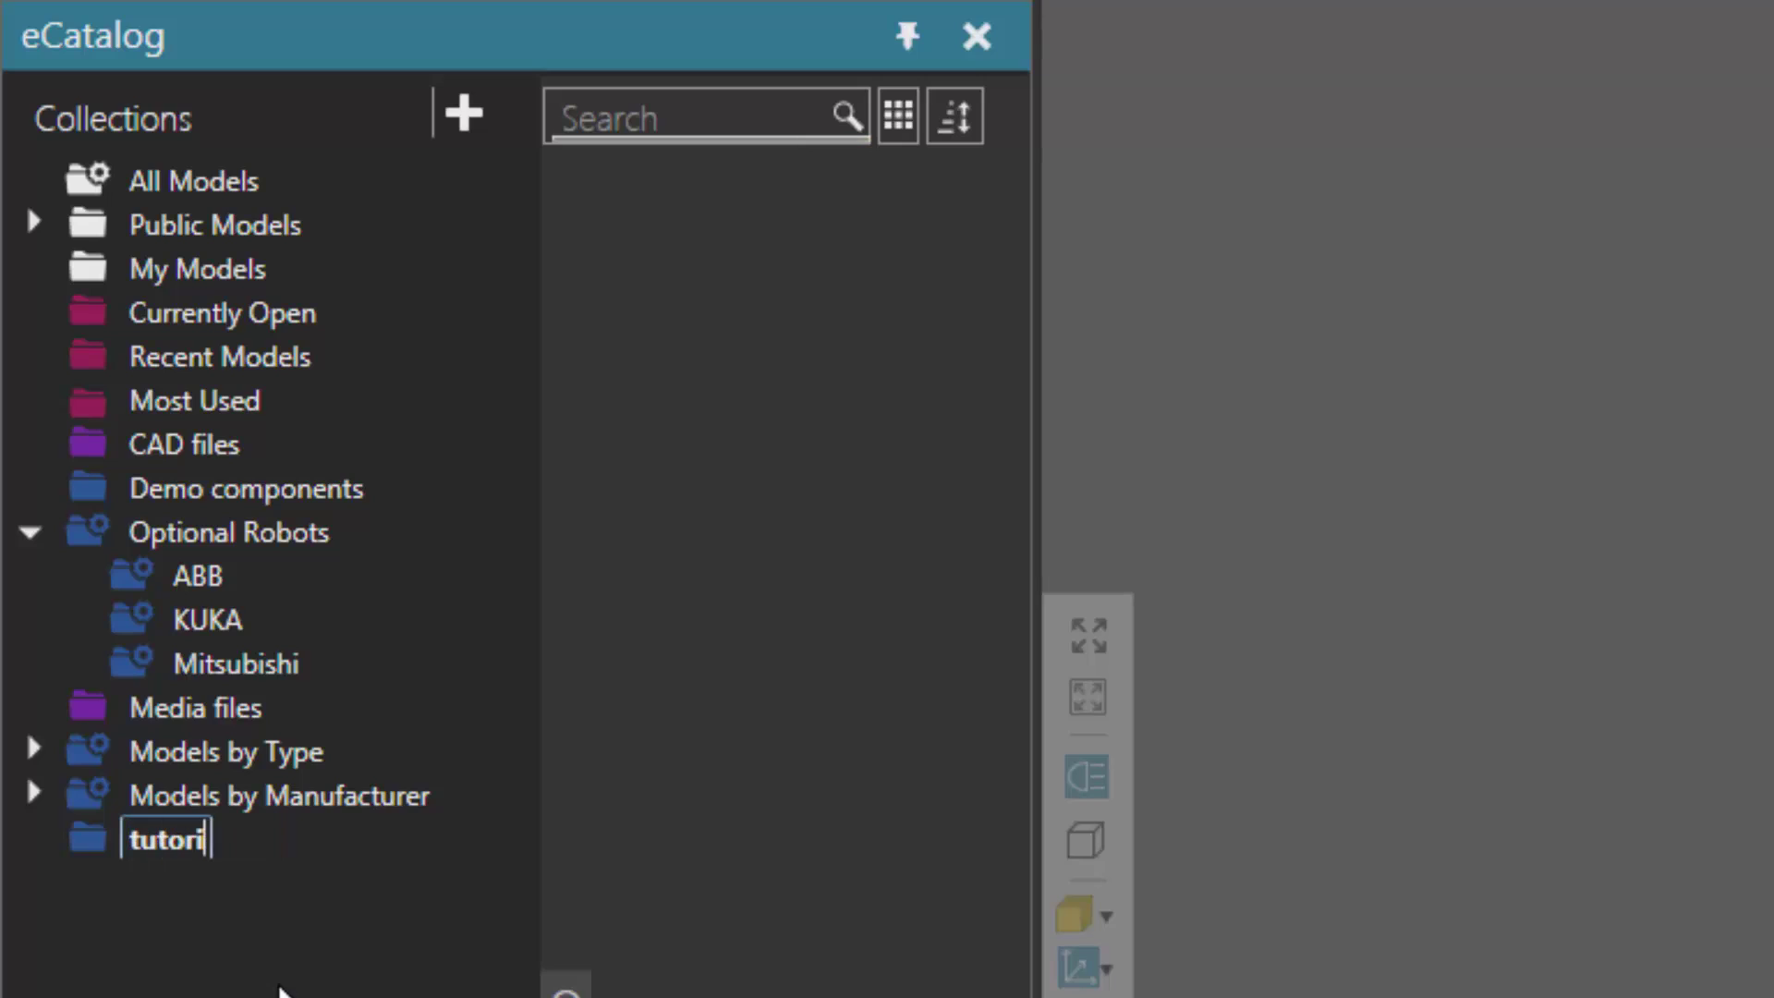
pyautogui.press('BackSpace')
pyautogui.press('BackSpace')
pyautogui.press('BackSpace')
pyautogui.press('BackSpace')
pyautogui.press('BackSpace')
pyautogui.write('Tut')
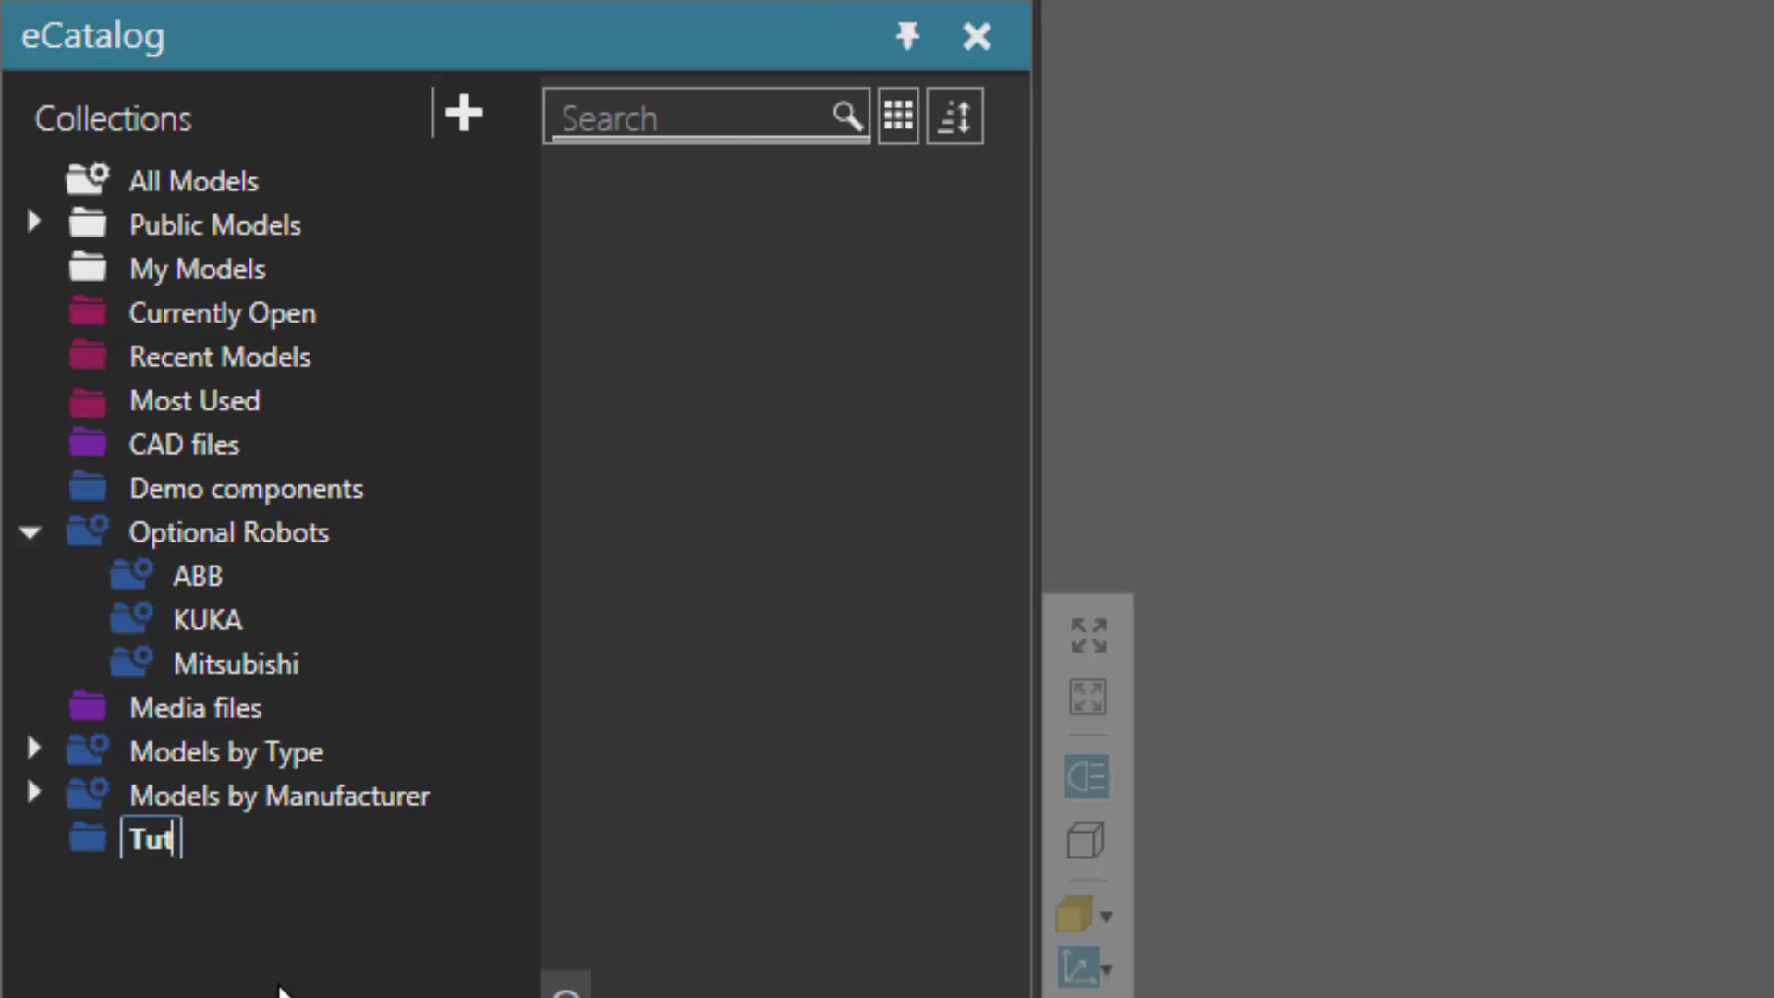
pyautogui.write('orials')
pyautogui.press('Return')
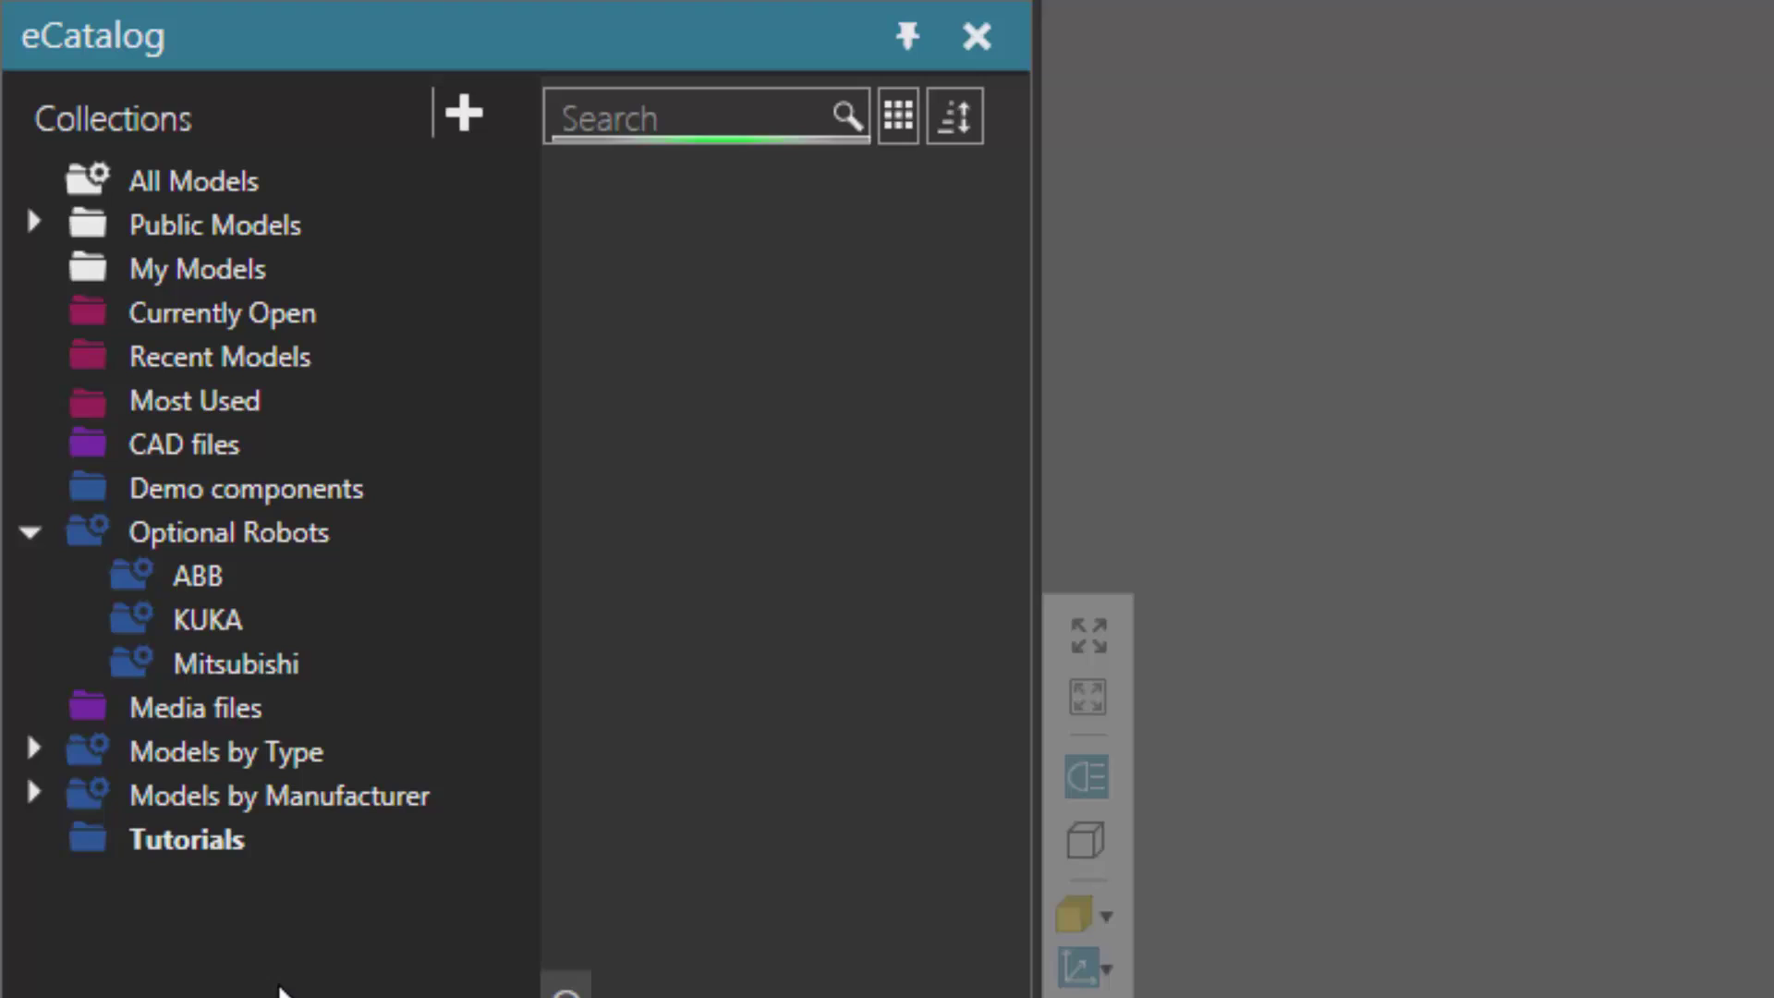
pyautogui.click(182, 845)
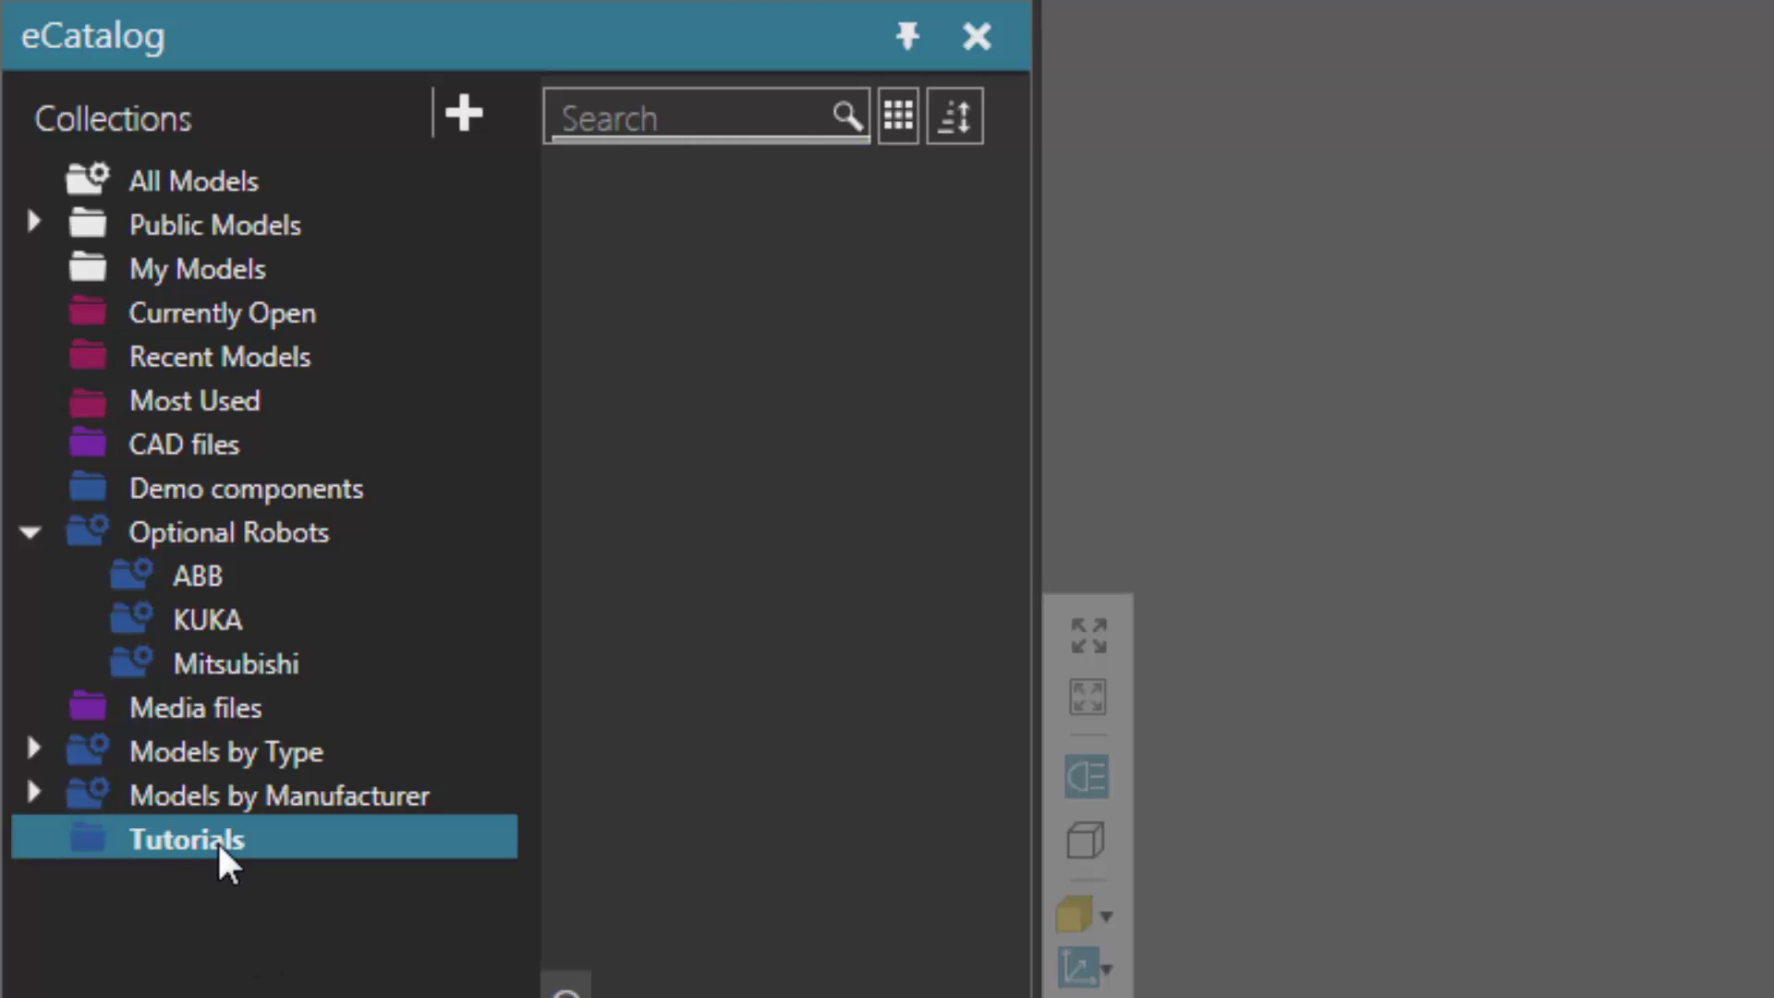
pyautogui.click(175, 854)
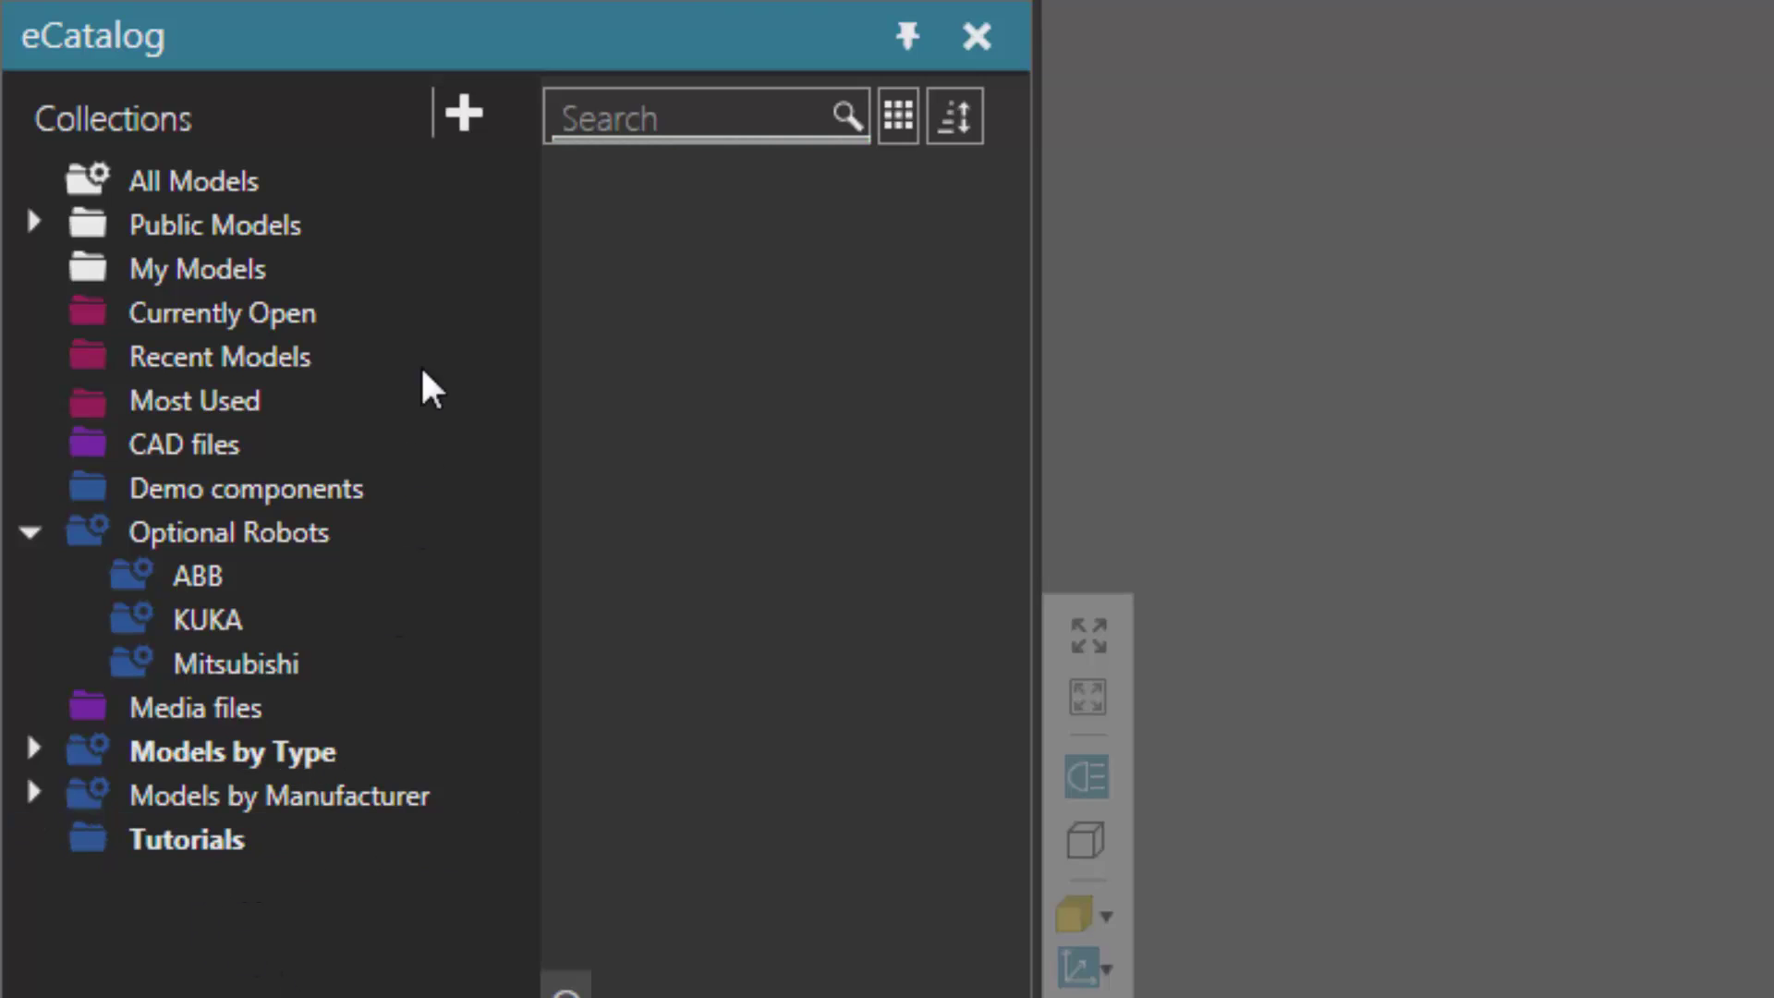
pyautogui.click(469, 115)
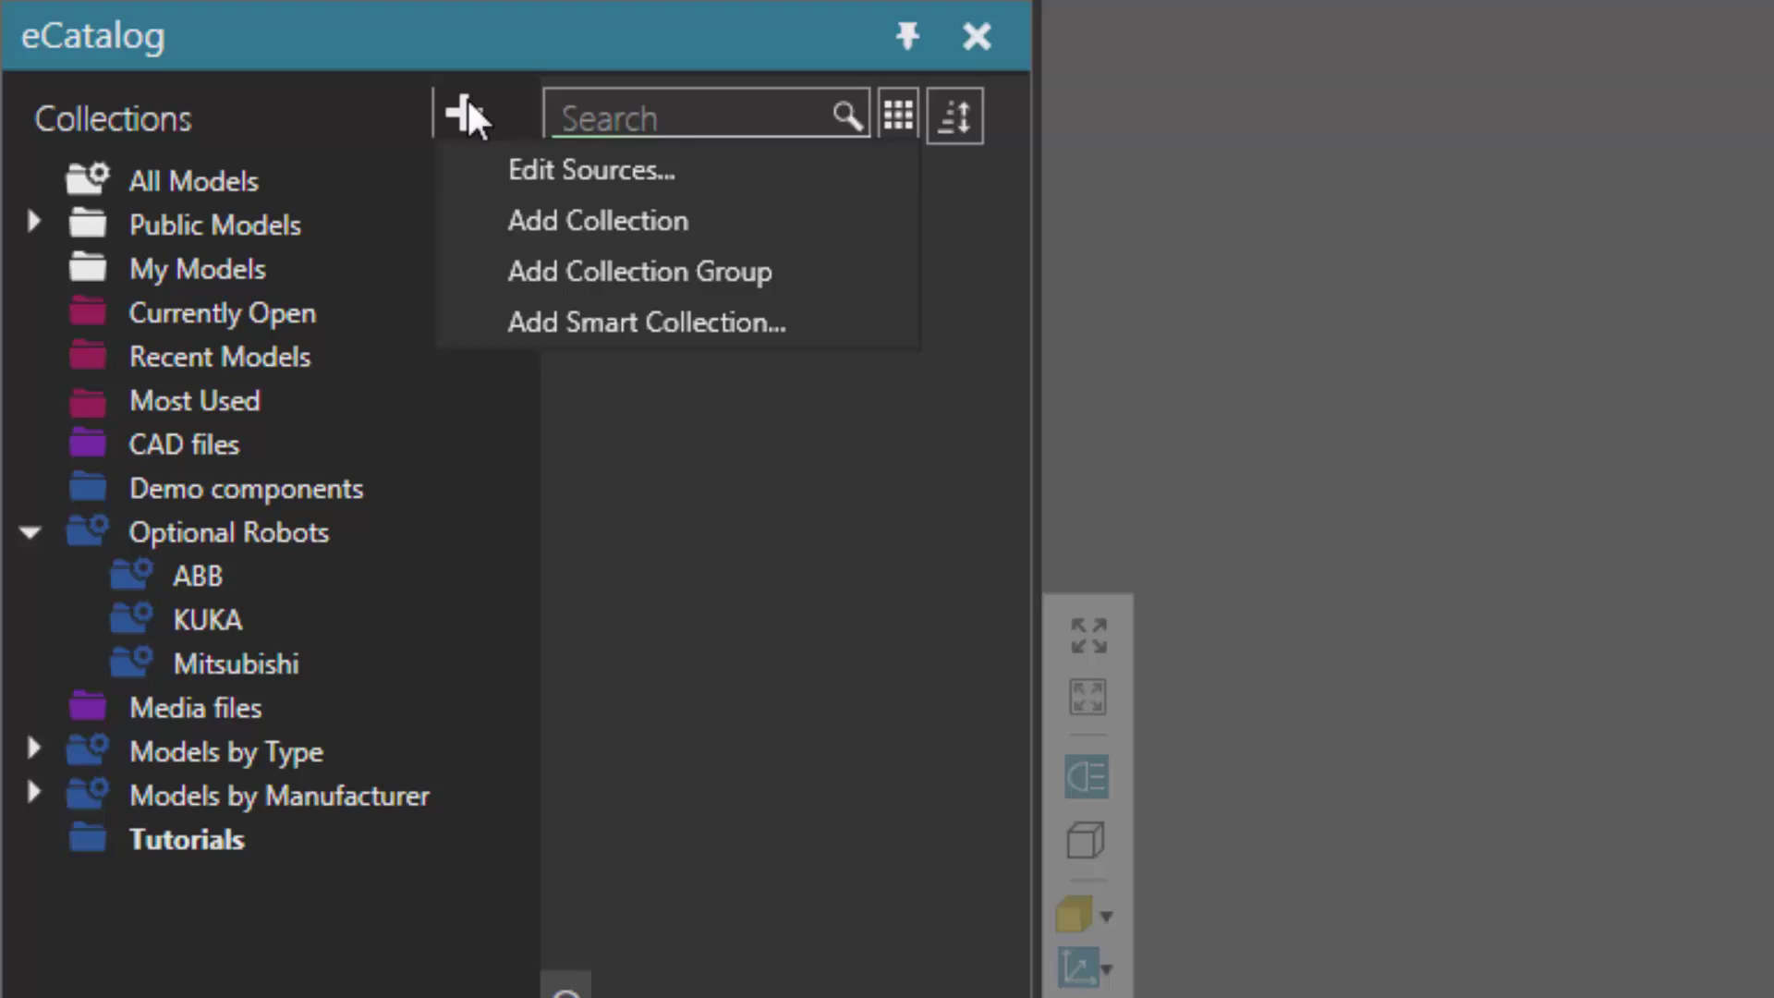
# - Add another collection group and name it 'Machine Tending'
pyautogui.click(476, 277)
pyautogui.click(192, 880)
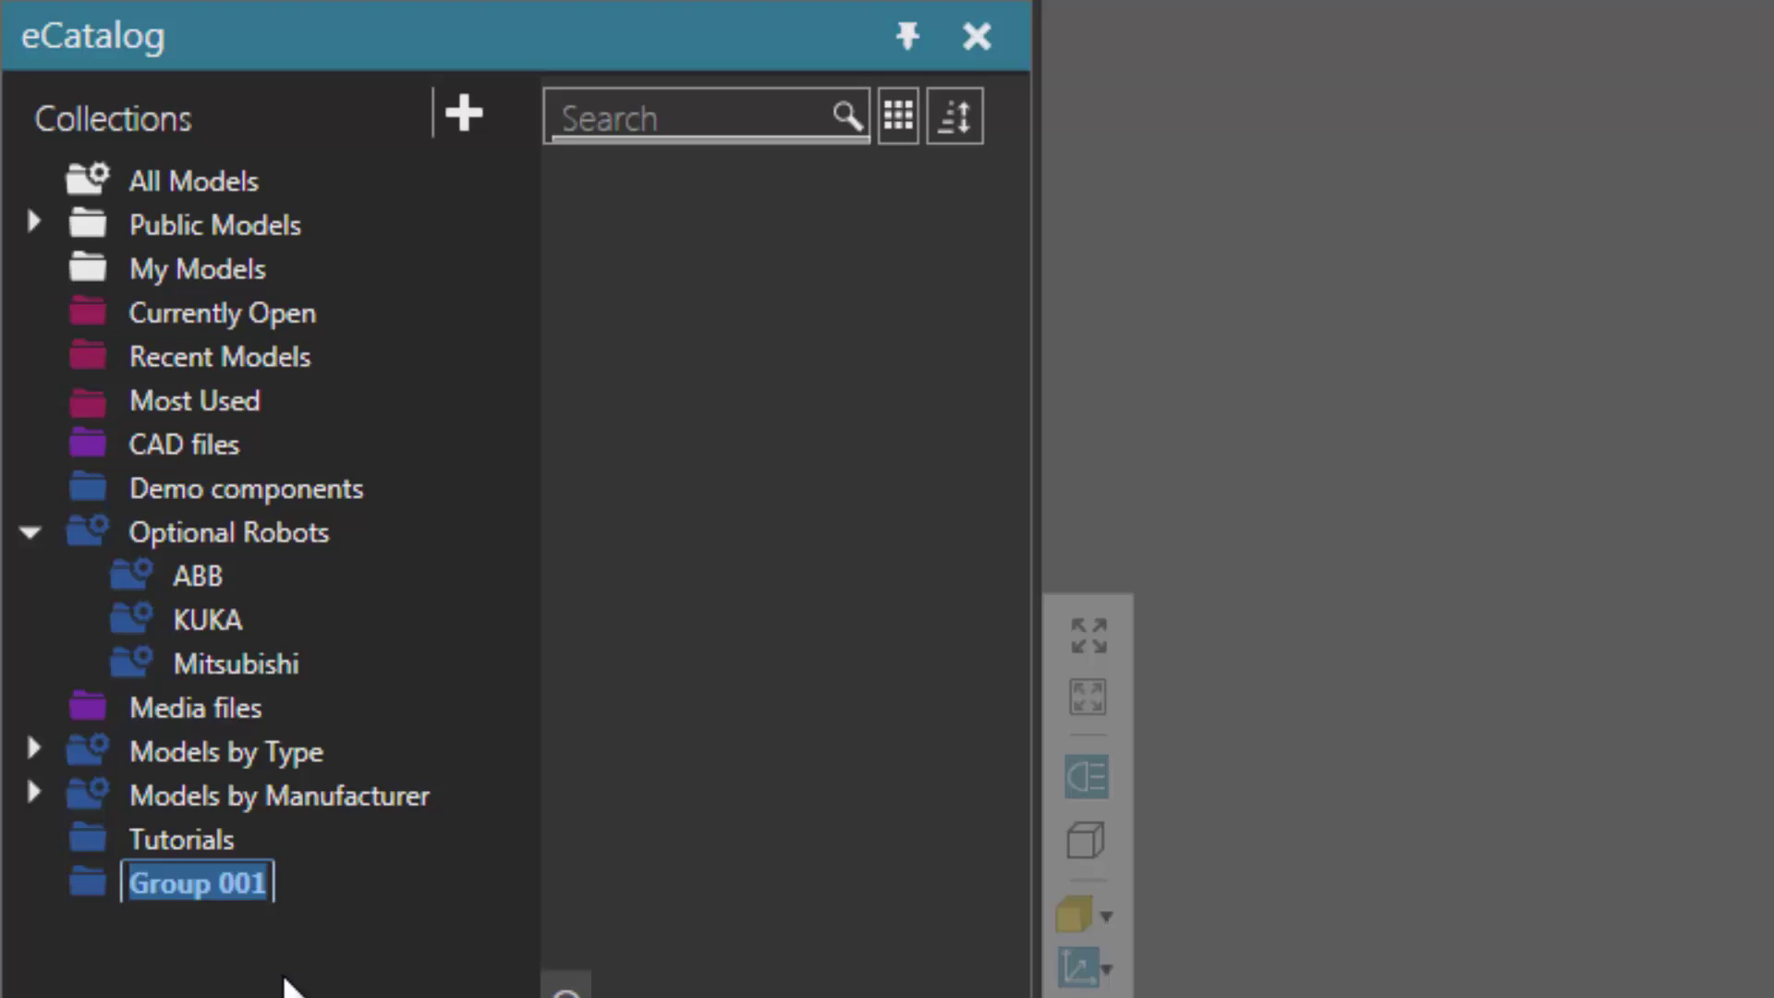
pyautogui.write('Machine Tending')
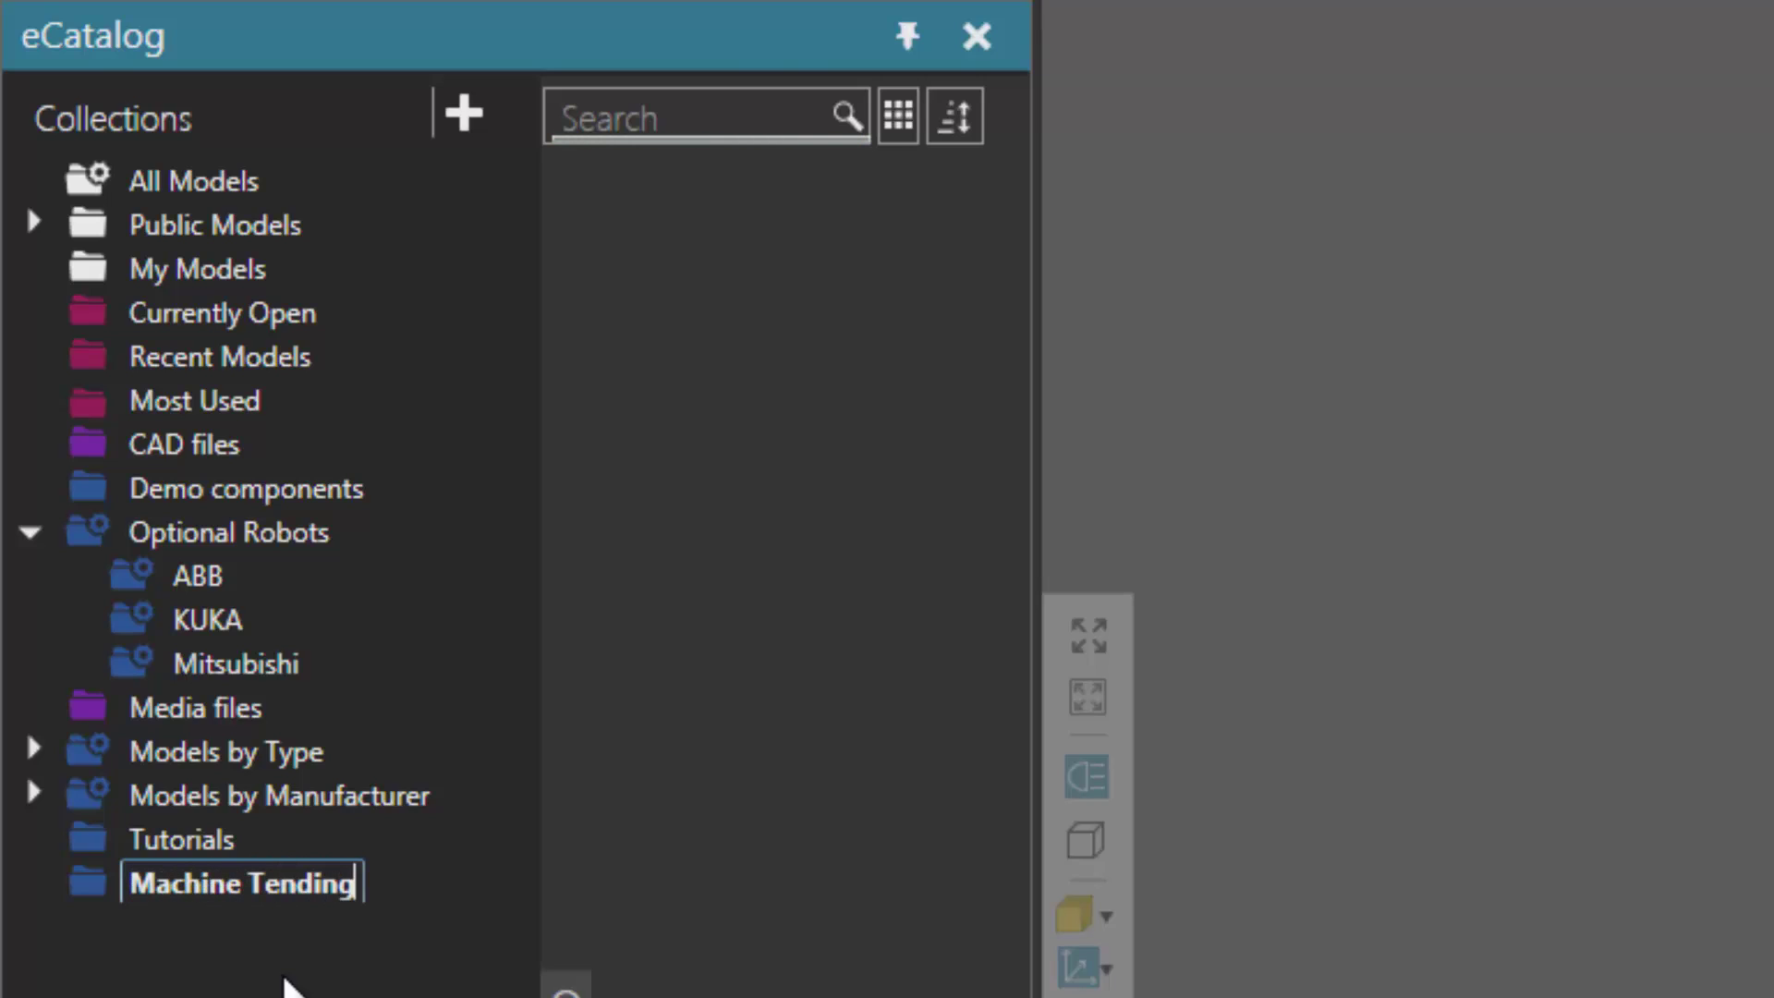
pyautogui.write(' Tutorial')
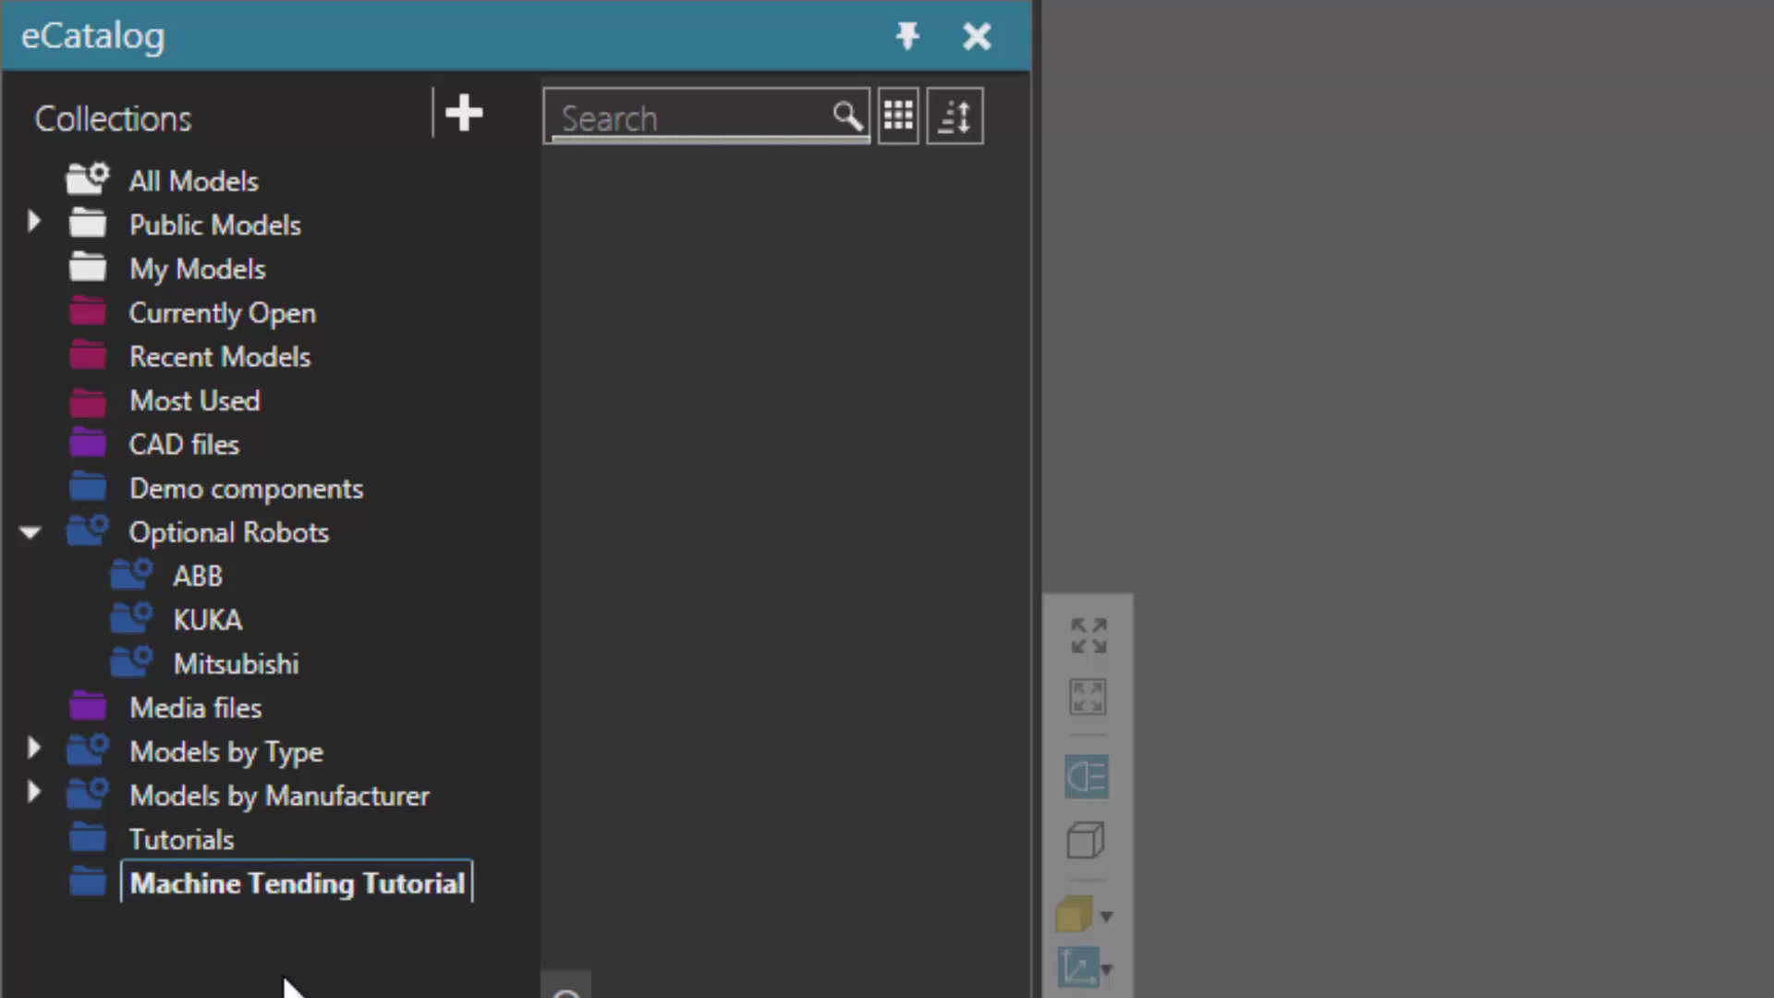
pyautogui.press('BackSpace')
pyautogui.press('BackSpace')
pyautogui.press('BackSpace')
pyautogui.press('BackSpace')
pyautogui.press('BackSpace')
pyautogui.press('BackSpace')
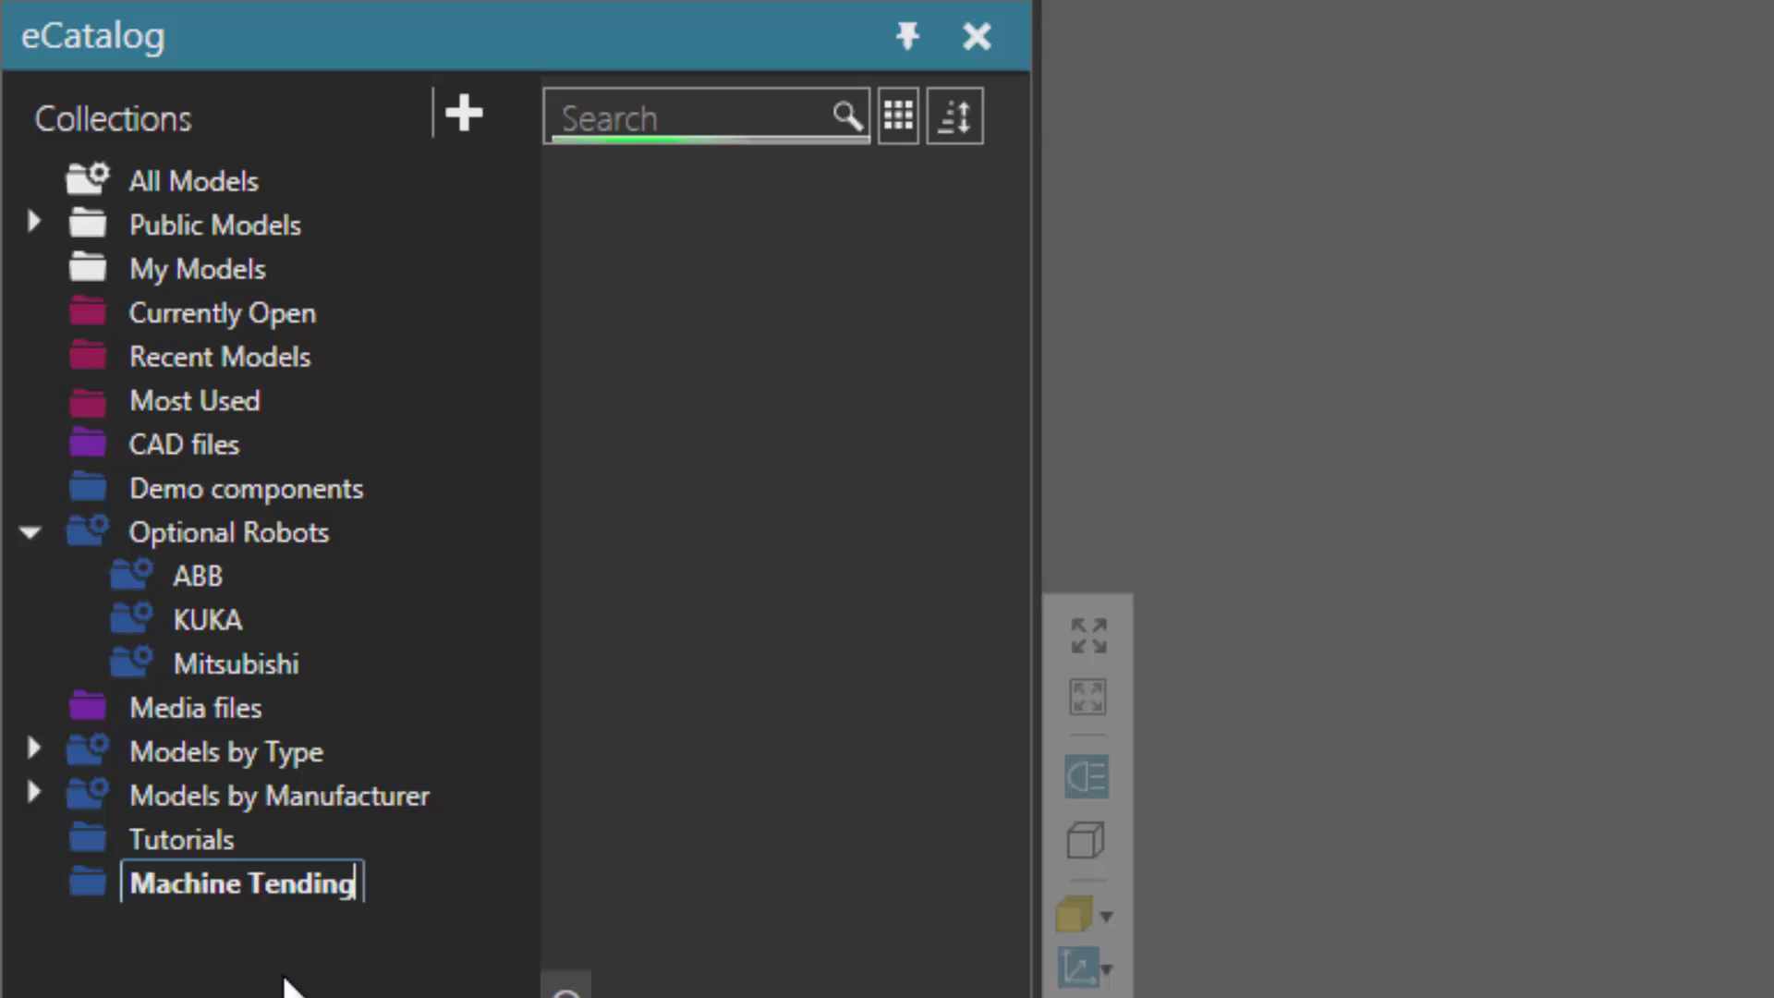
pyautogui.press('Return')
# - Nest Machine Tending inside the Tutorials group and expand Tutorials to show it
pyautogui.click(166, 887)
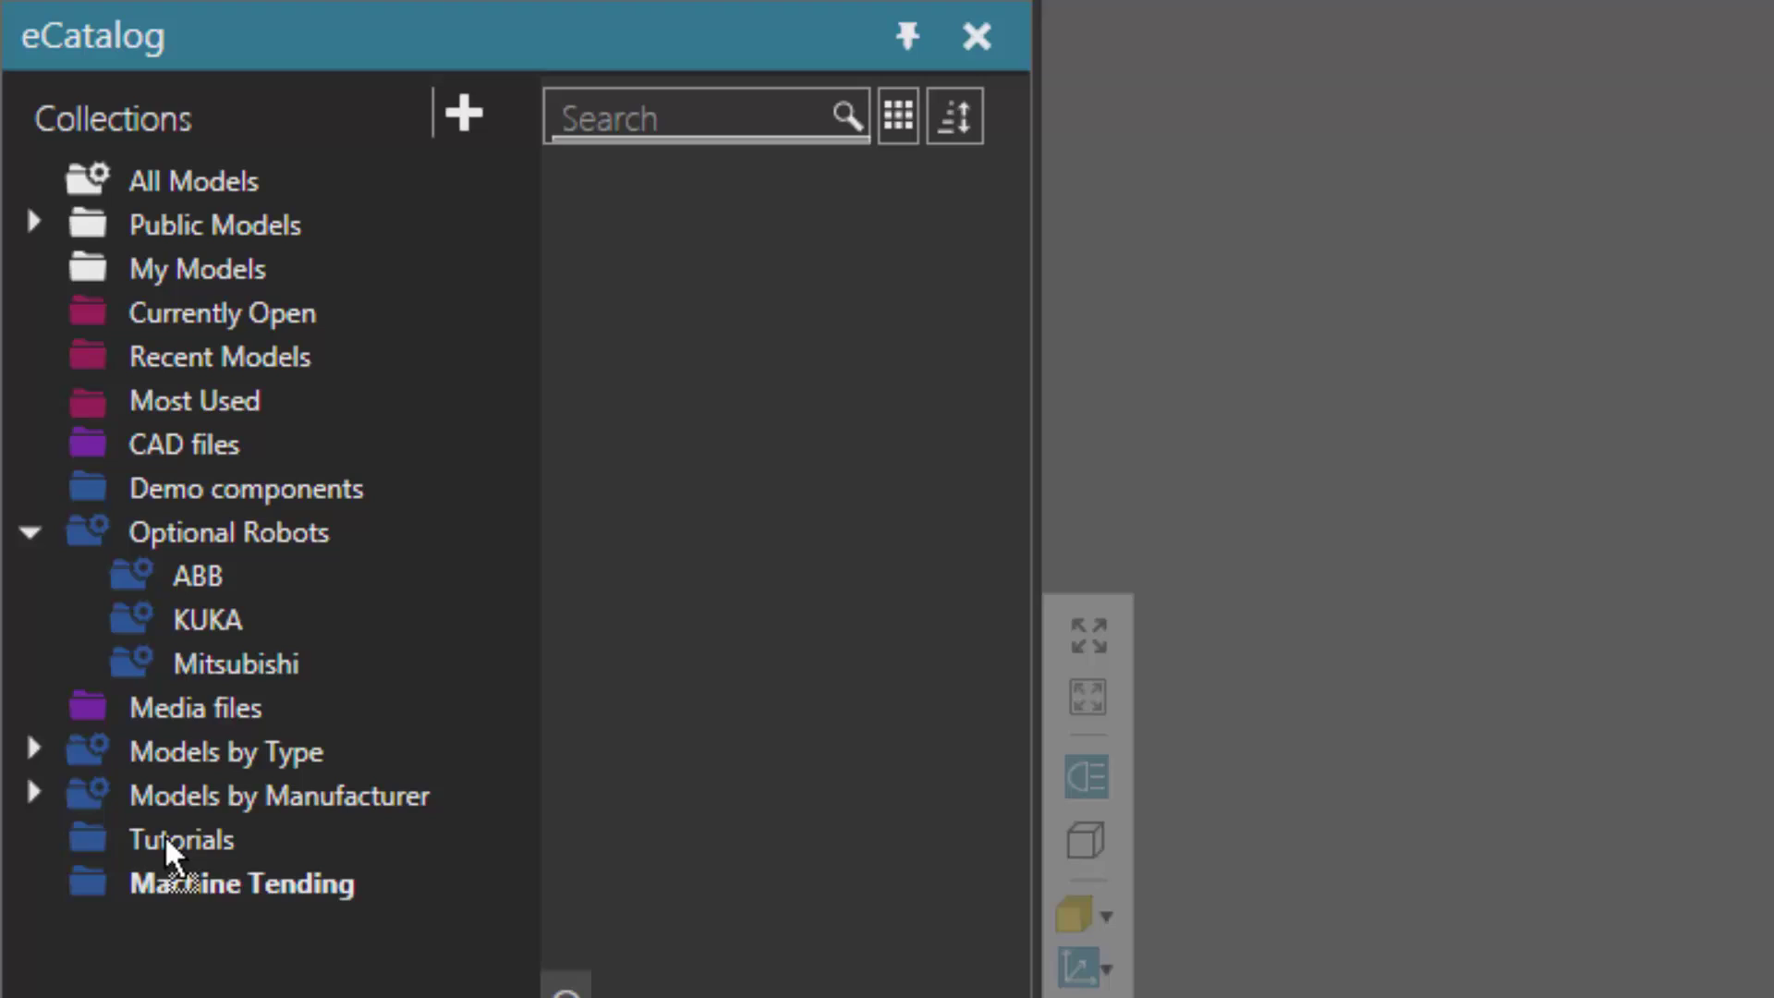
pyautogui.moveTo(164, 834); pyautogui.dragTo(185, 832)
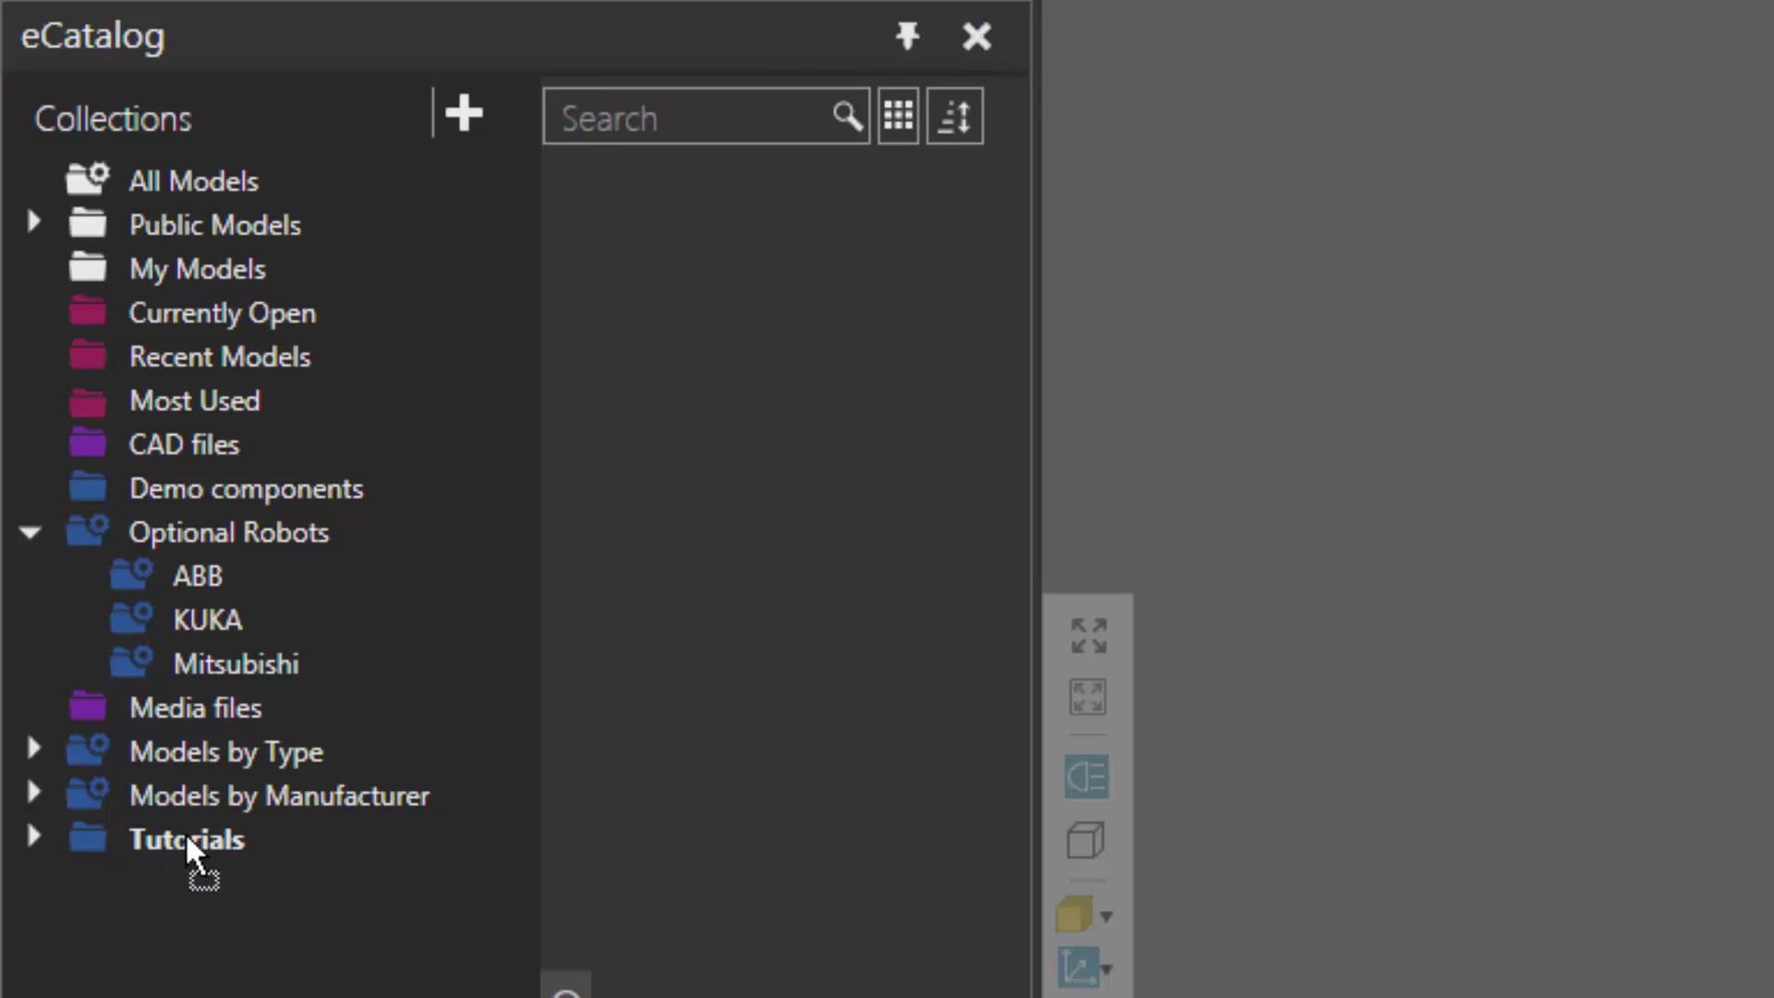
pyautogui.click(34, 837)
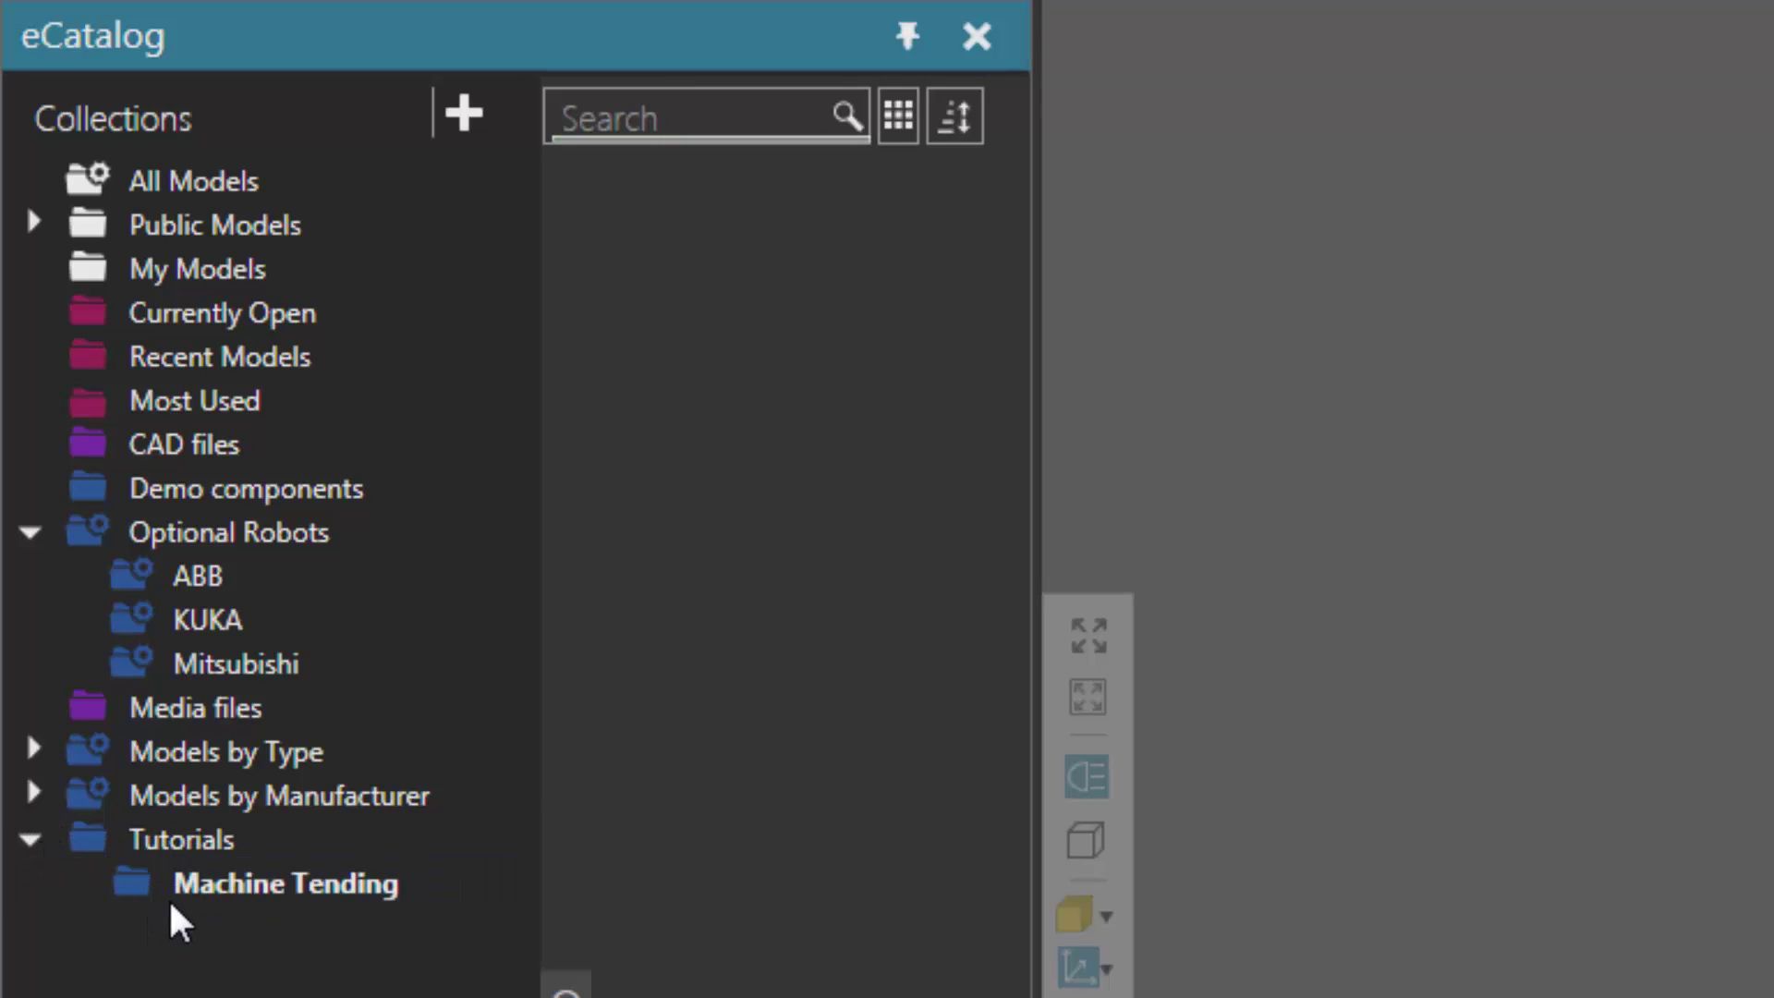
pyautogui.click(192, 889)
# - Move CAD files and Demo components into the Machine Tending group
pyautogui.click(168, 439)
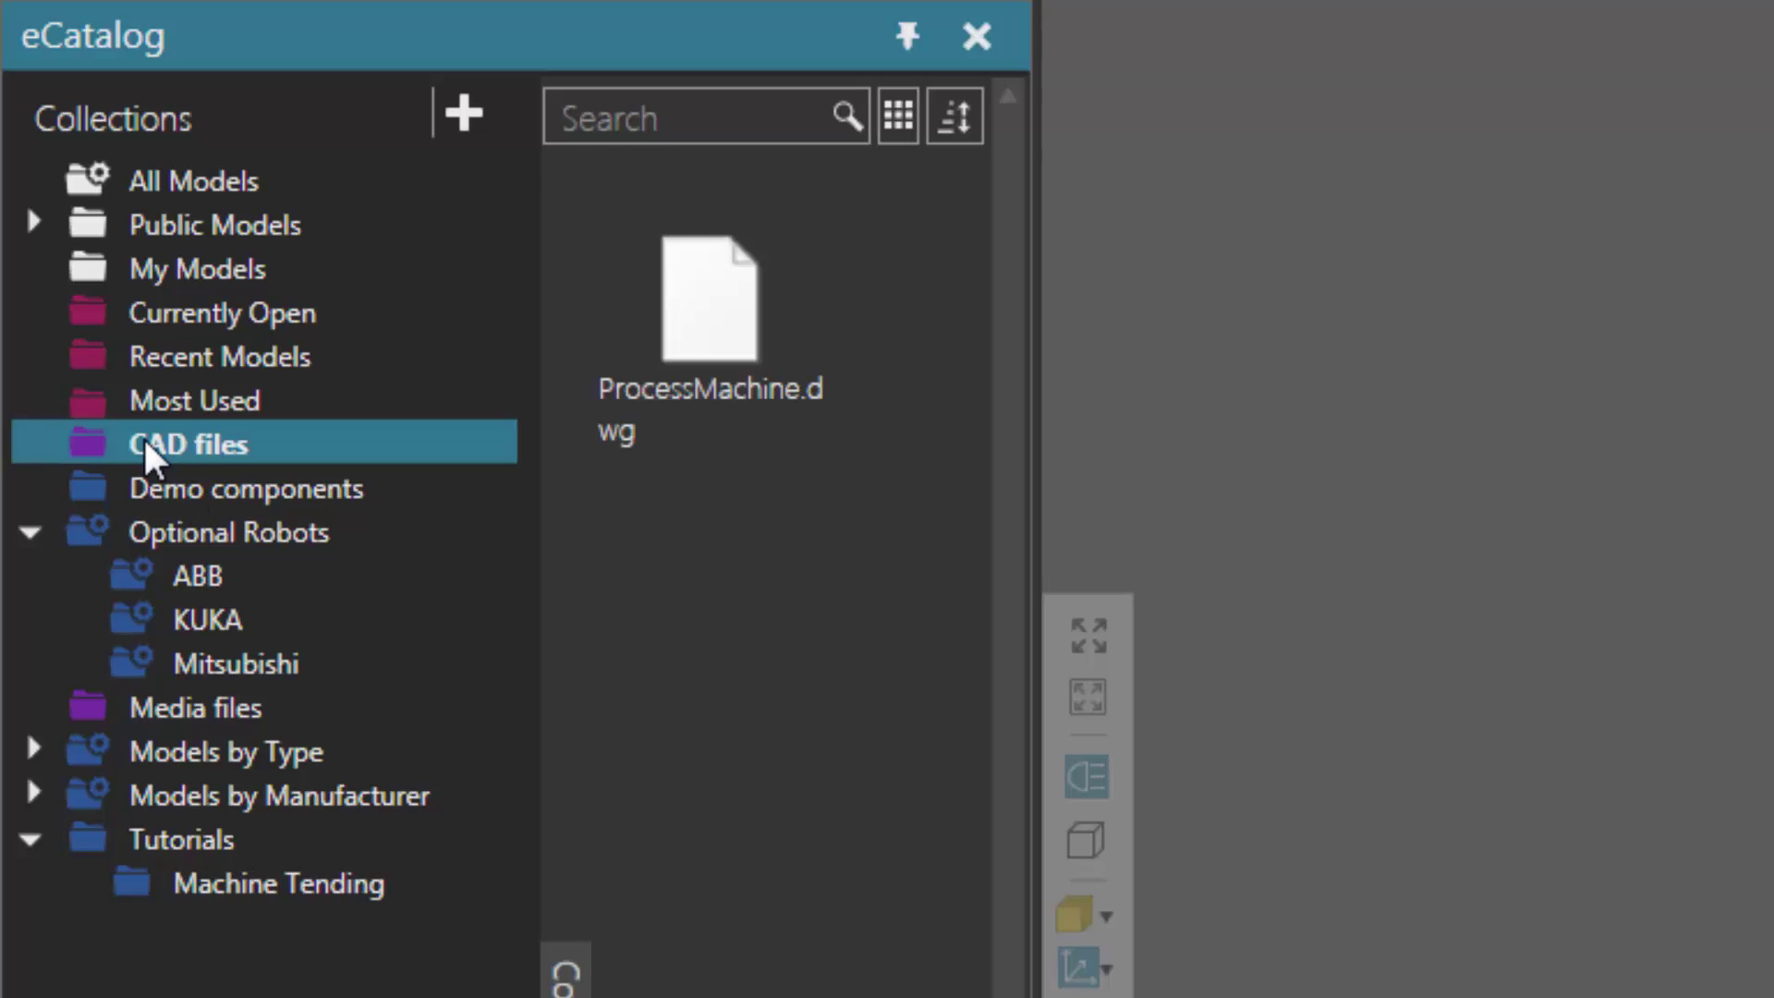
pyautogui.moveTo(144, 440); pyautogui.dragTo(226, 885)
pyautogui.click(73, 838)
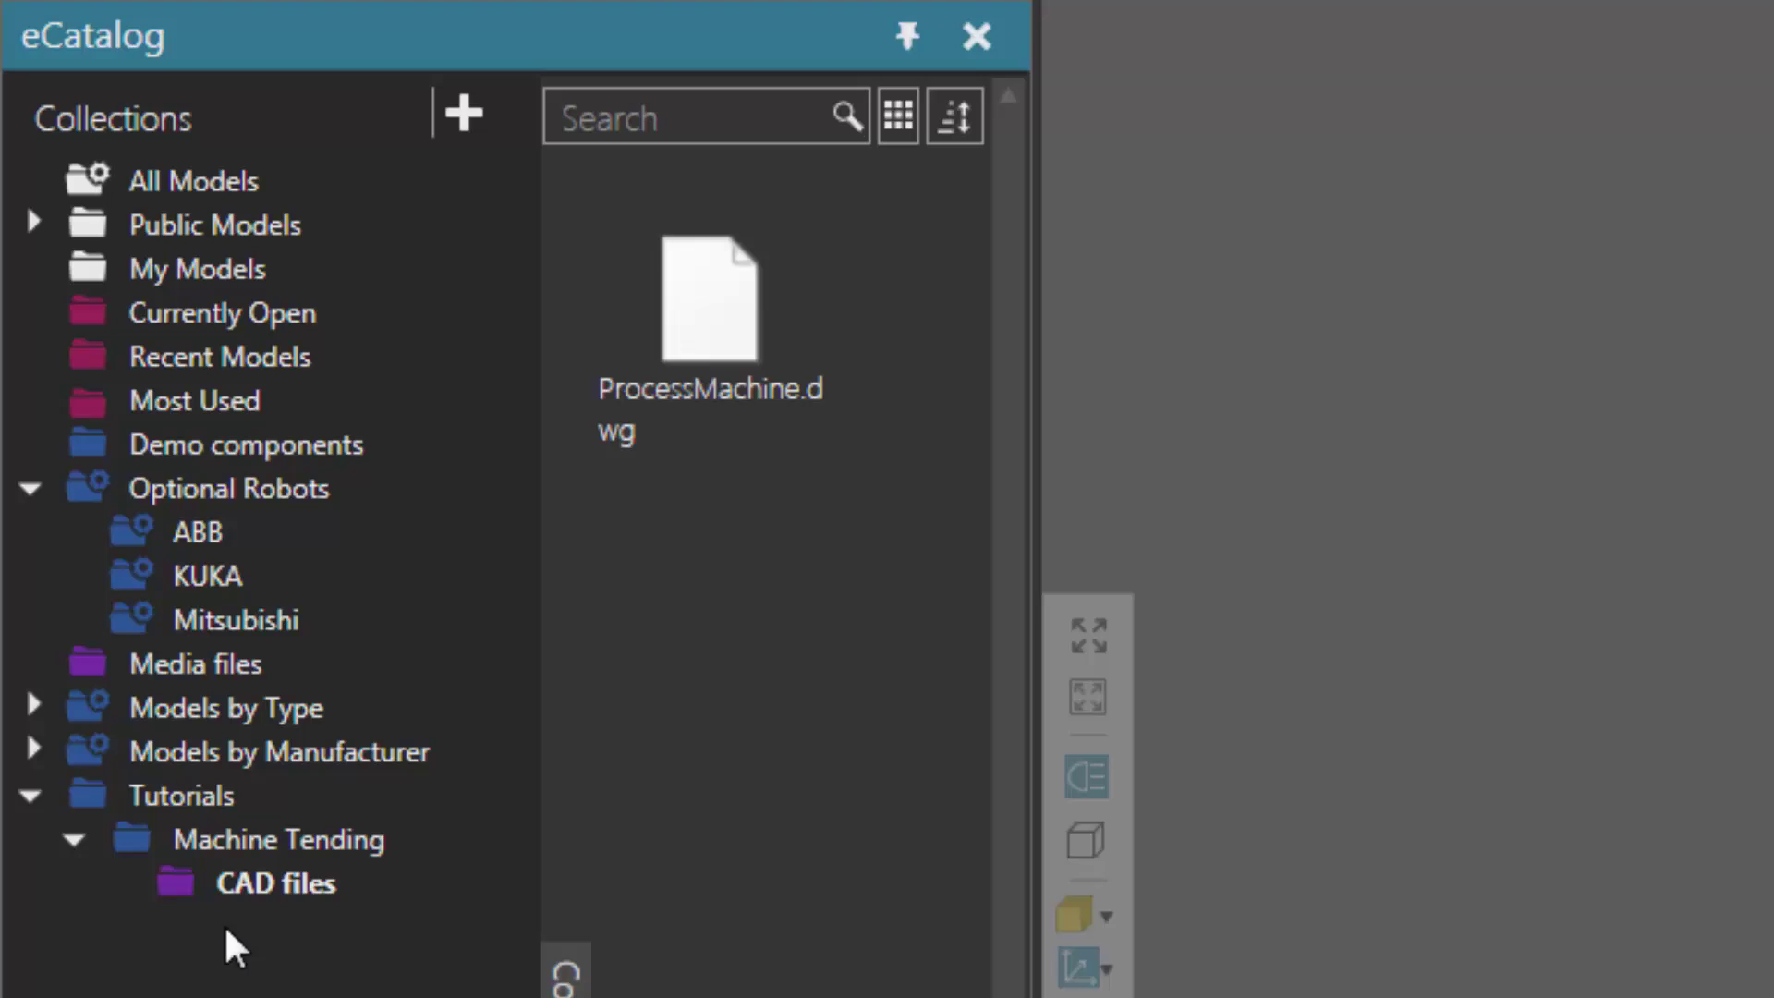
pyautogui.click(214, 447)
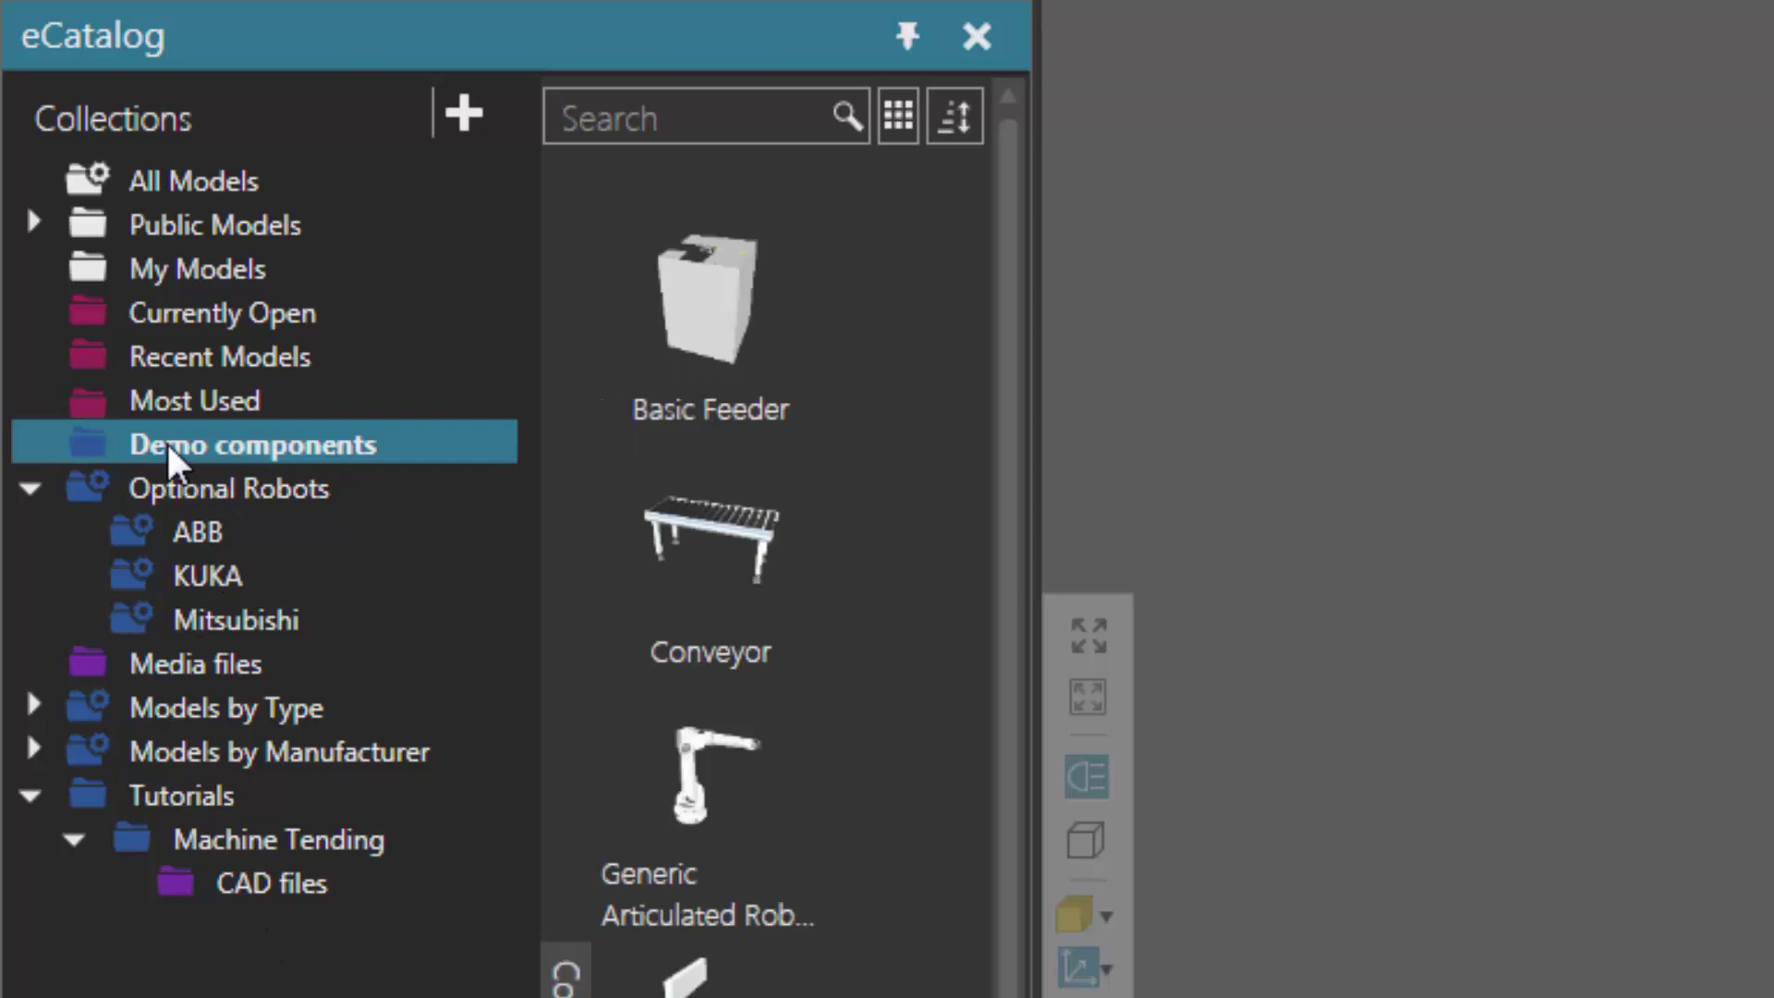
pyautogui.moveTo(214, 447)
pyautogui.mouseDown()
pyautogui.moveTo(210, 747)
pyautogui.moveTo(238, 844)
pyautogui.mouseUp()
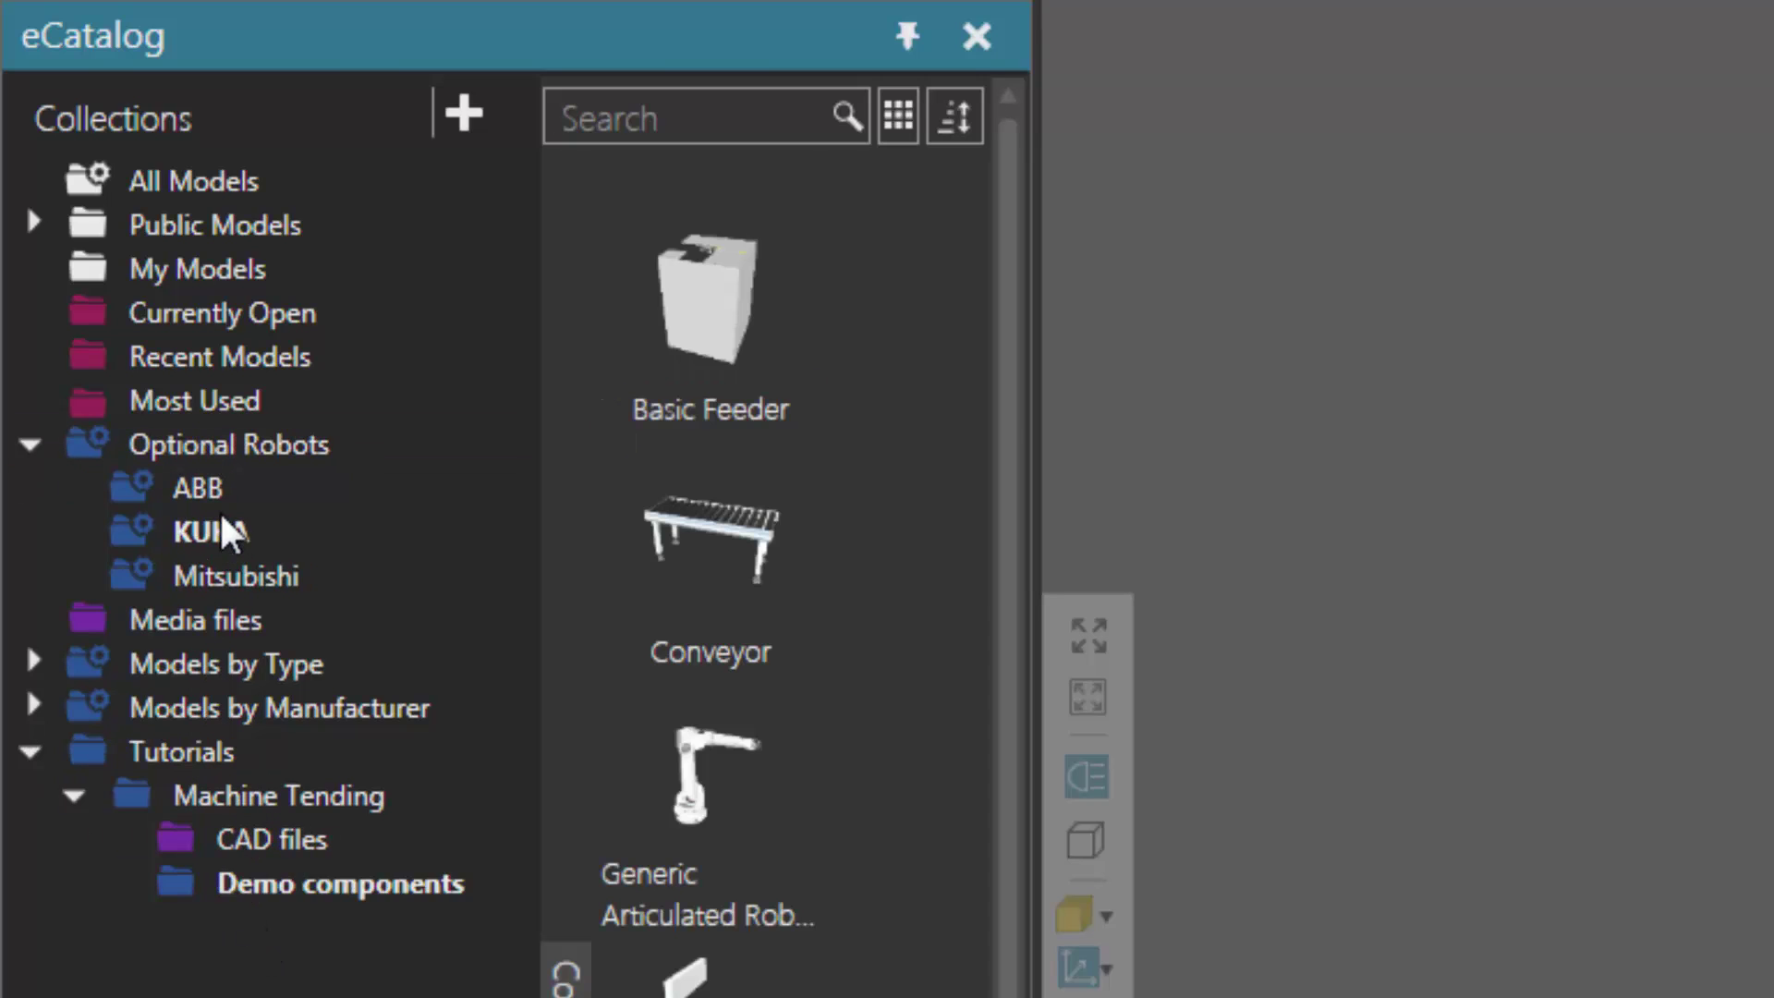
# - Move Optional Robots and Media files into Machine Tending, then collapse Optional Robots
pyautogui.click(172, 452)
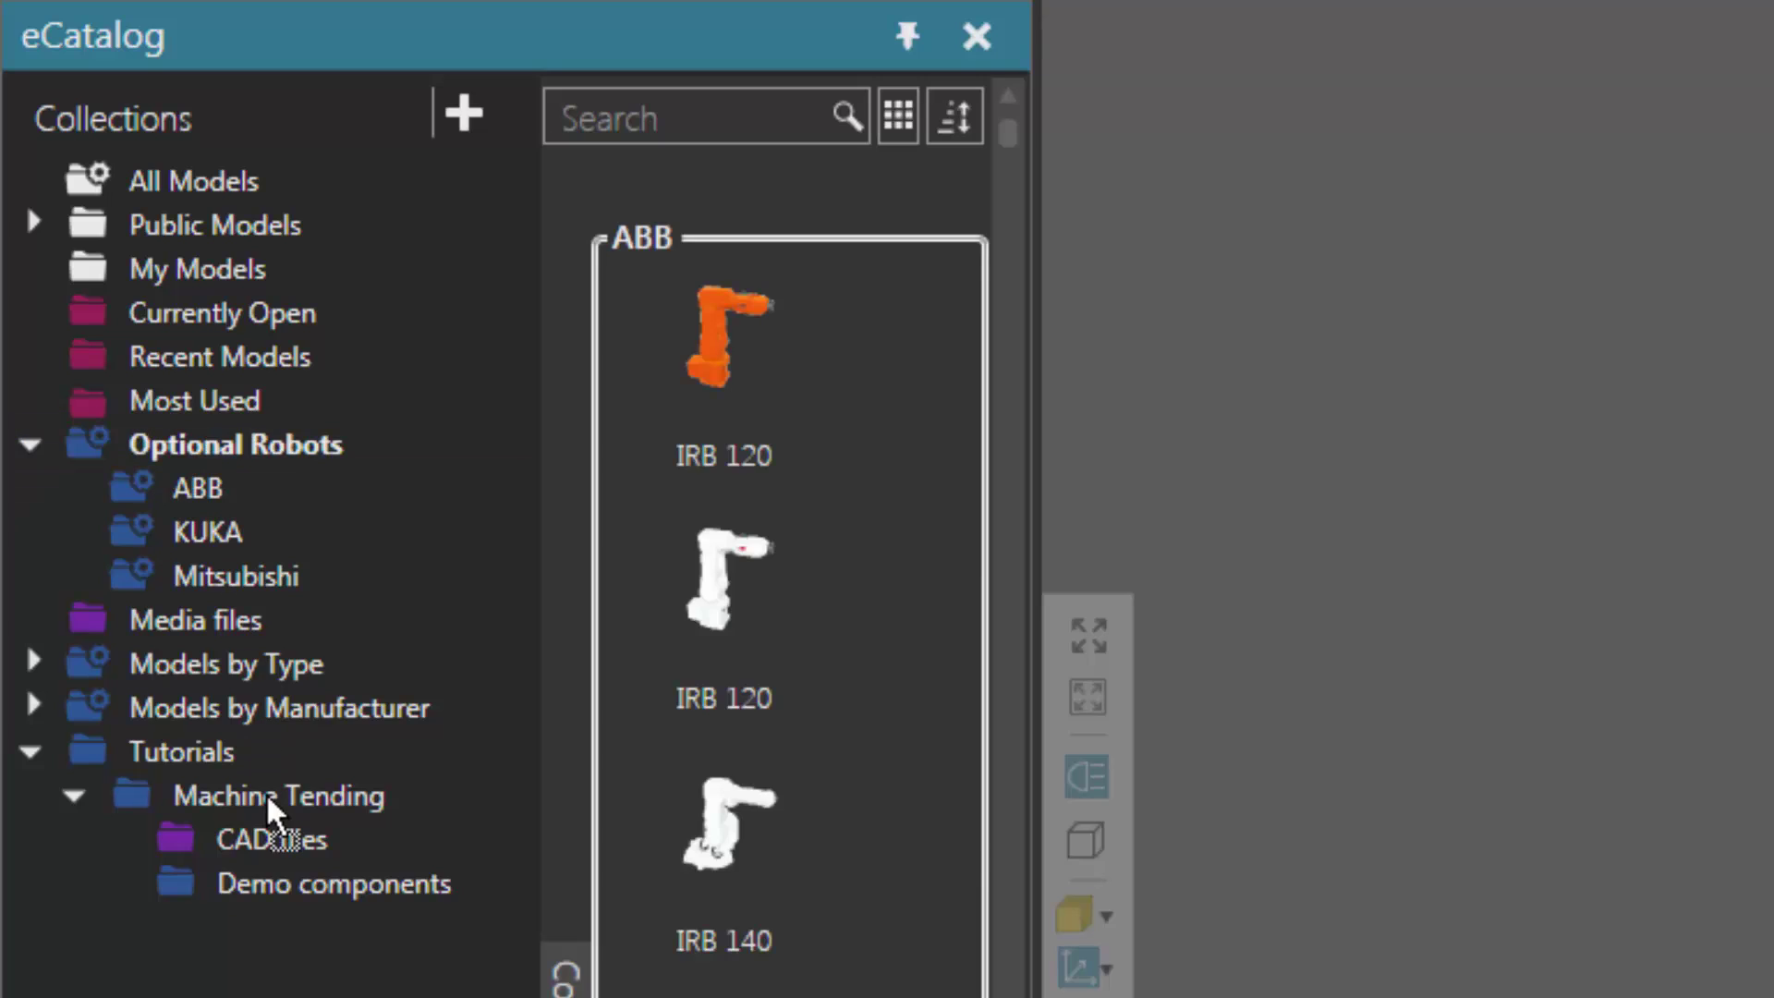
pyautogui.moveTo(268, 795); pyautogui.dragTo(268, 796)
pyautogui.click(156, 446)
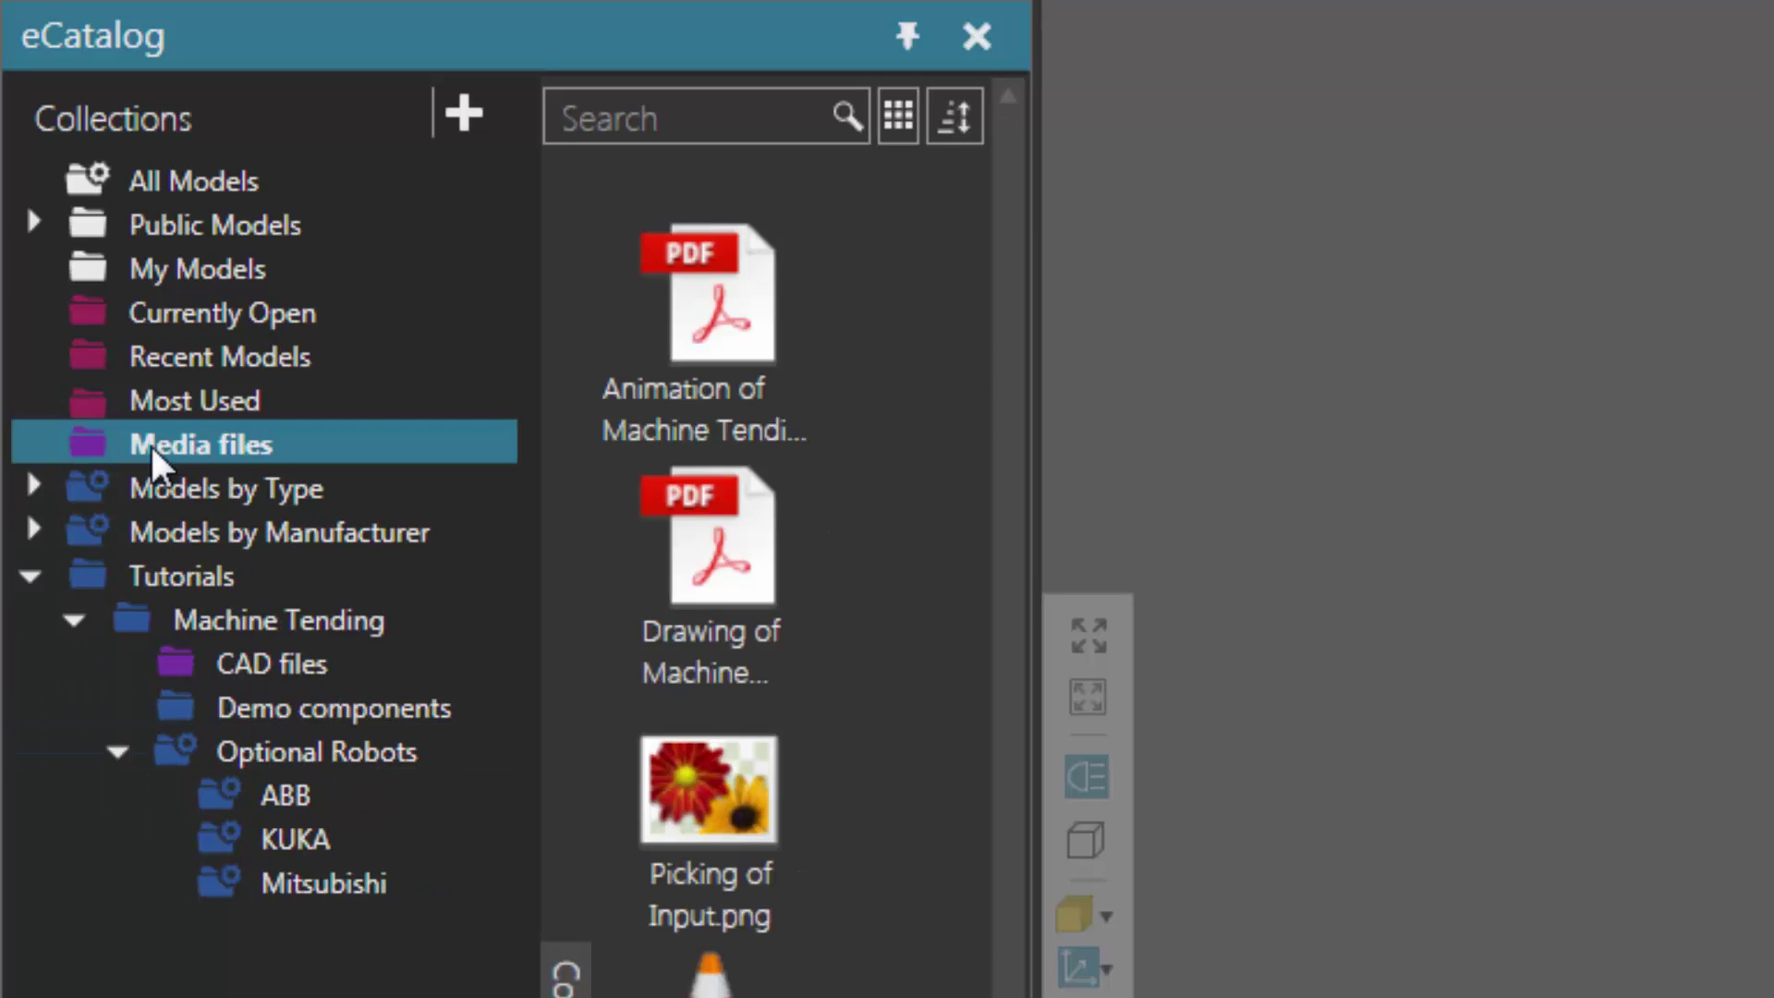
pyautogui.moveTo(155, 445)
pyautogui.mouseDown()
pyautogui.moveTo(203, 612)
pyautogui.moveTo(226, 615)
pyautogui.mouseUp()
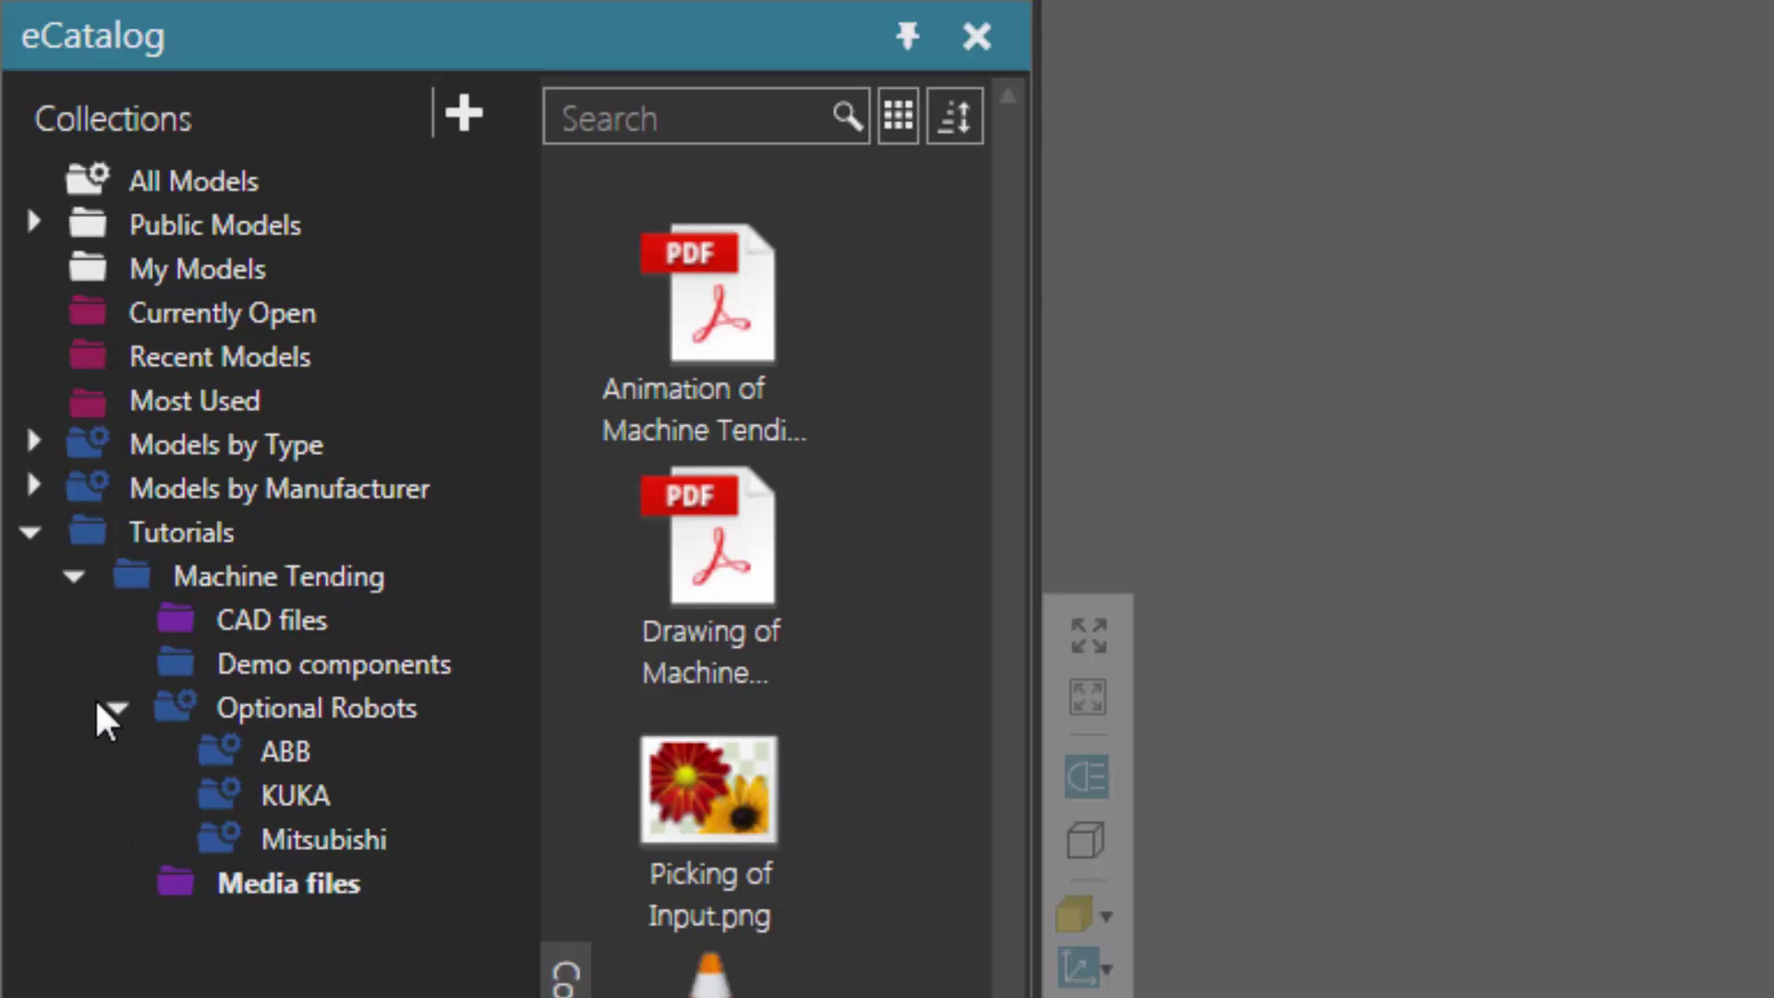
pyautogui.click(118, 710)
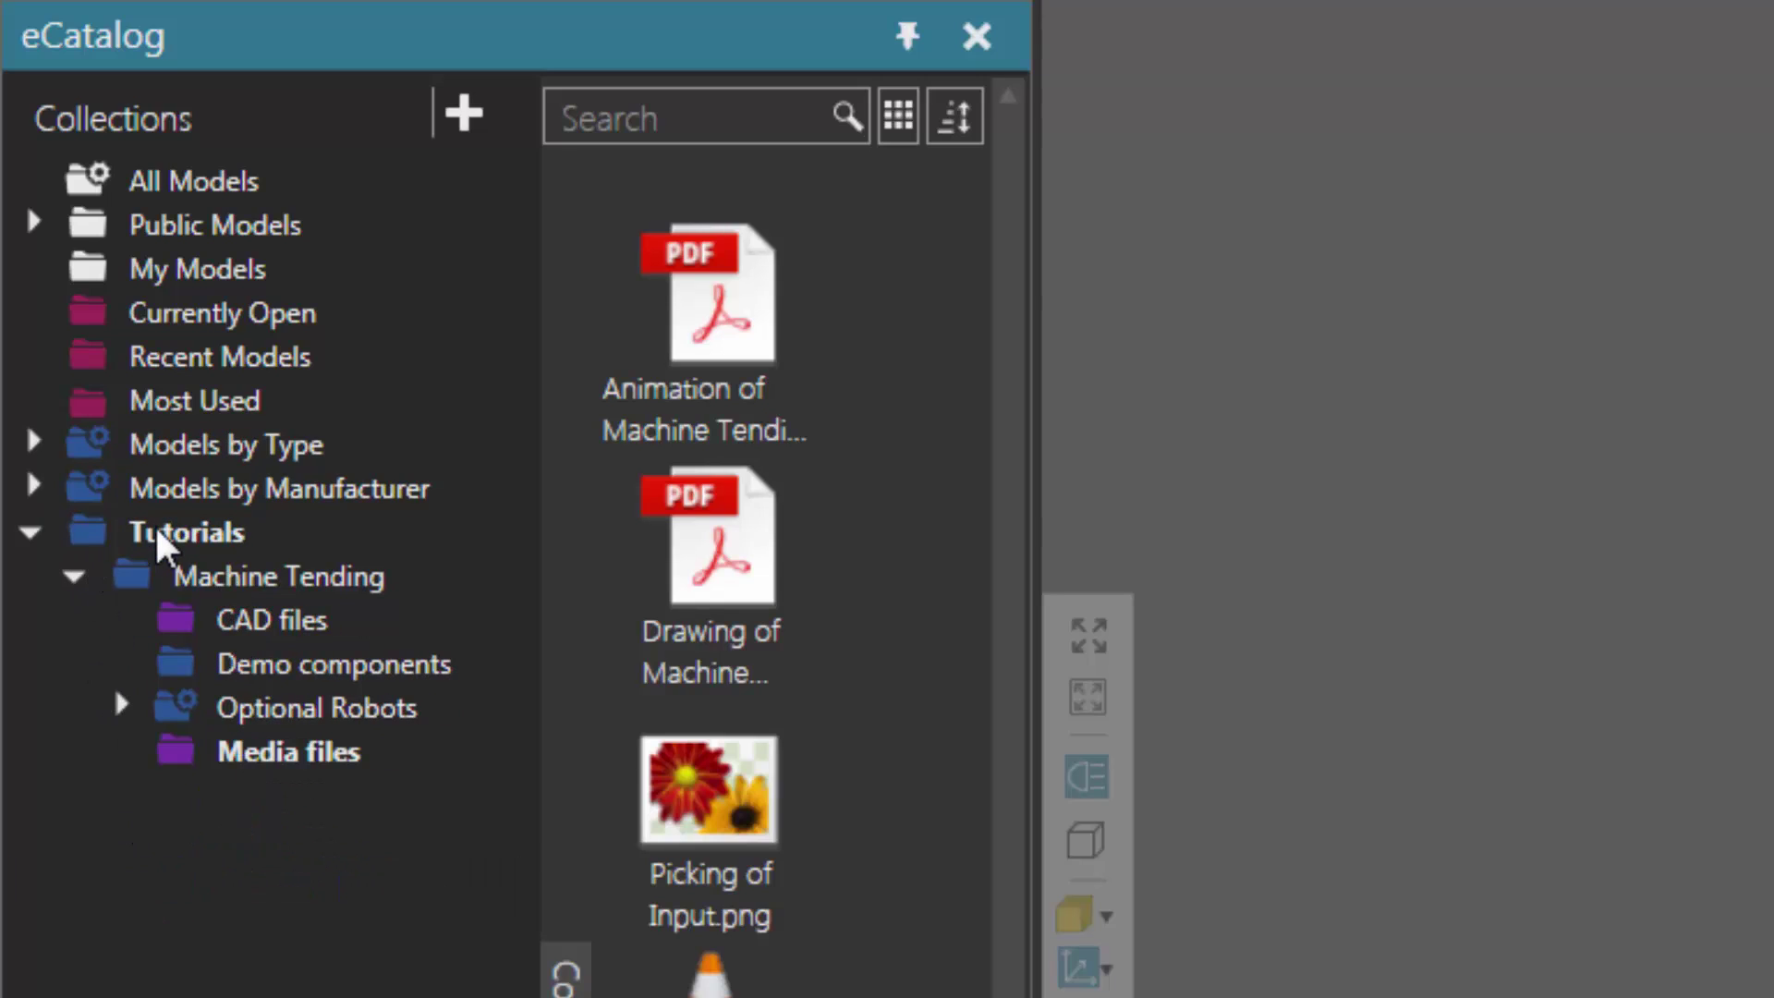